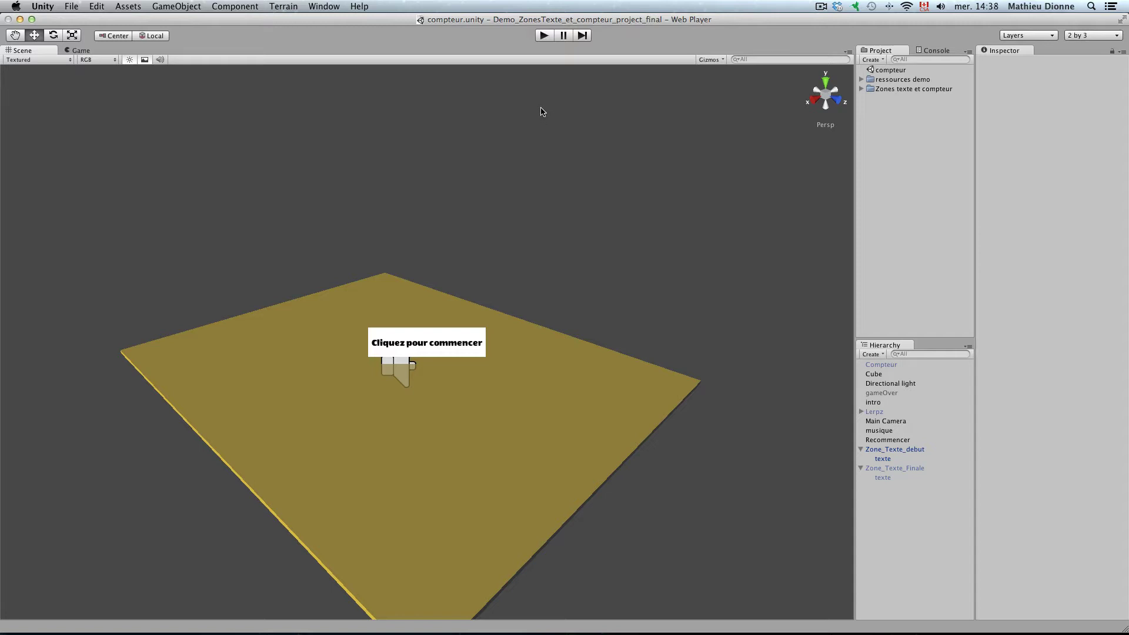
Run the finished compteur scene, start the game from its "Cliquez pour commencer" button and walk the character around
left_click(542, 36)
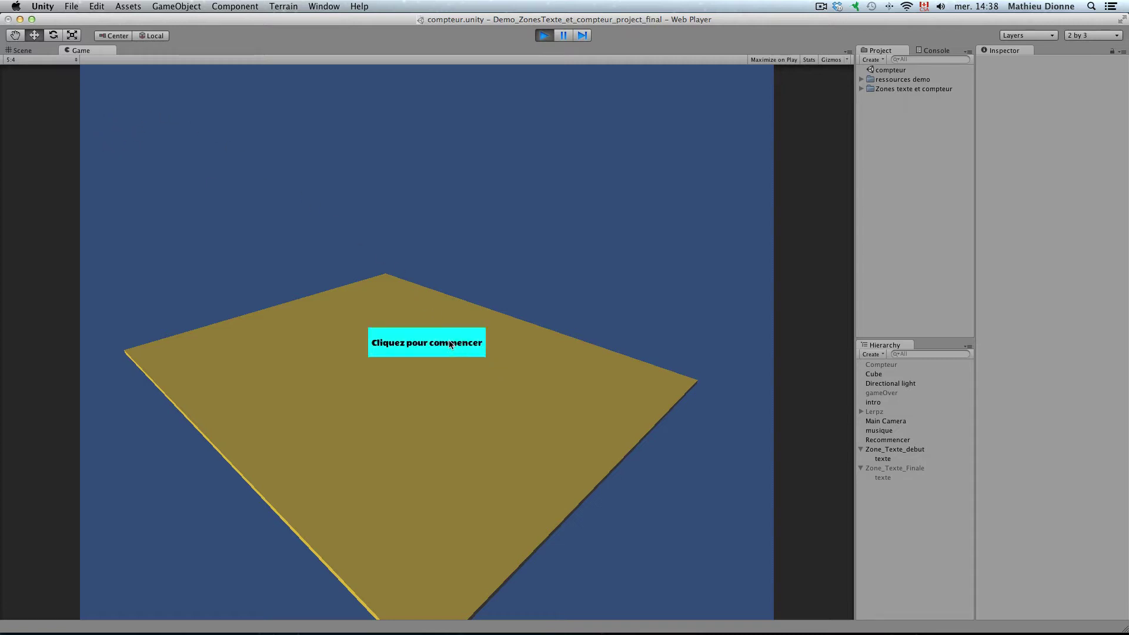
left_click(451, 345)
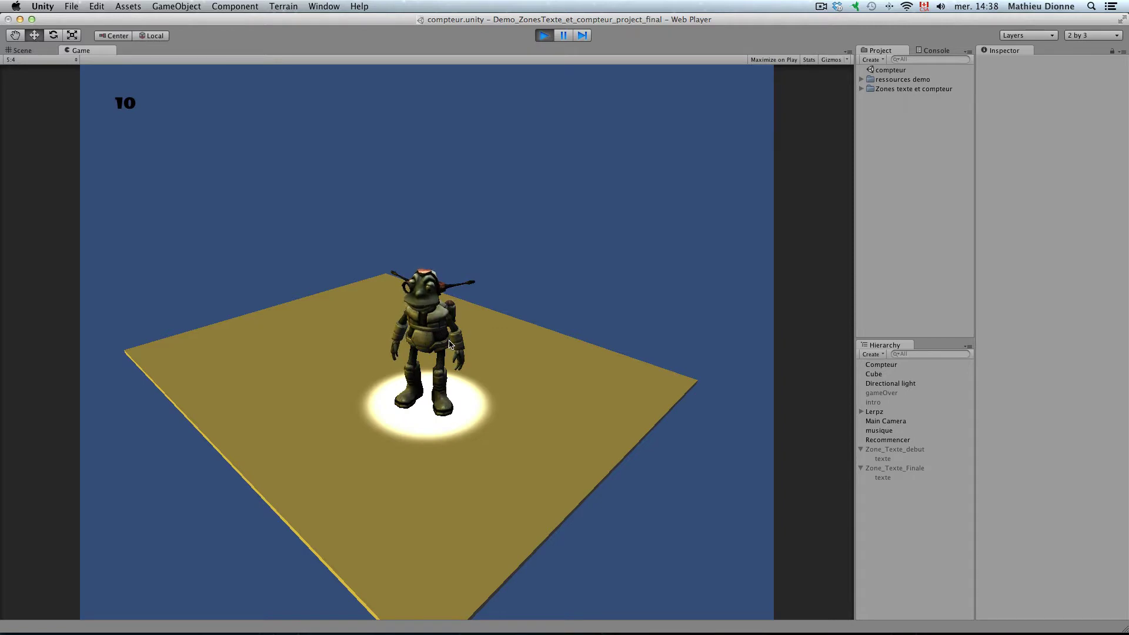
key("Left")
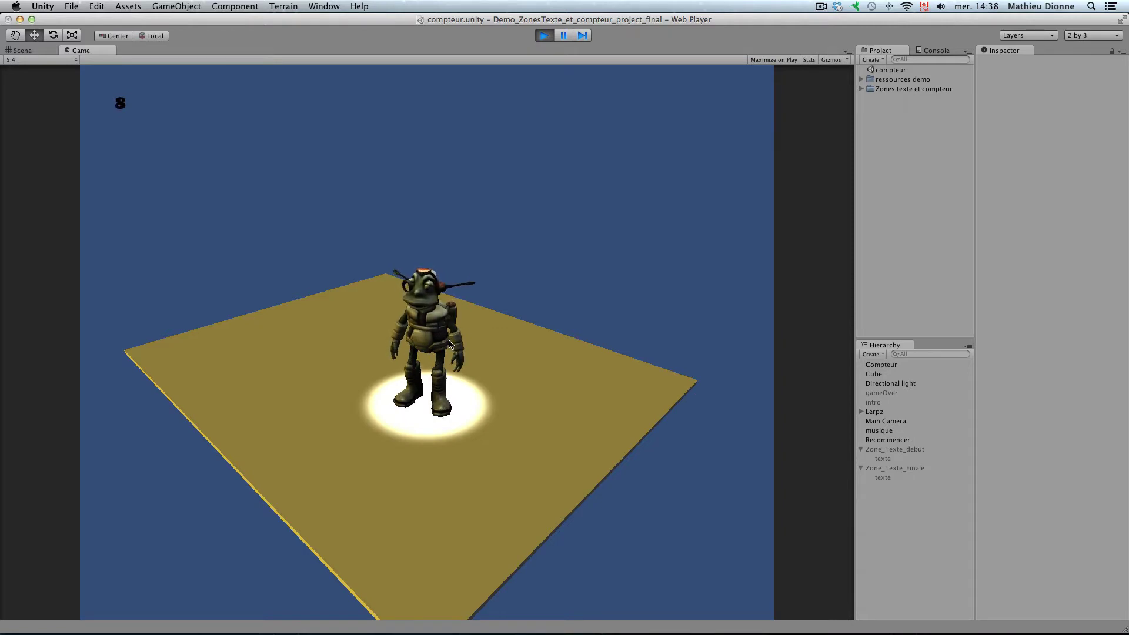
key("Left")
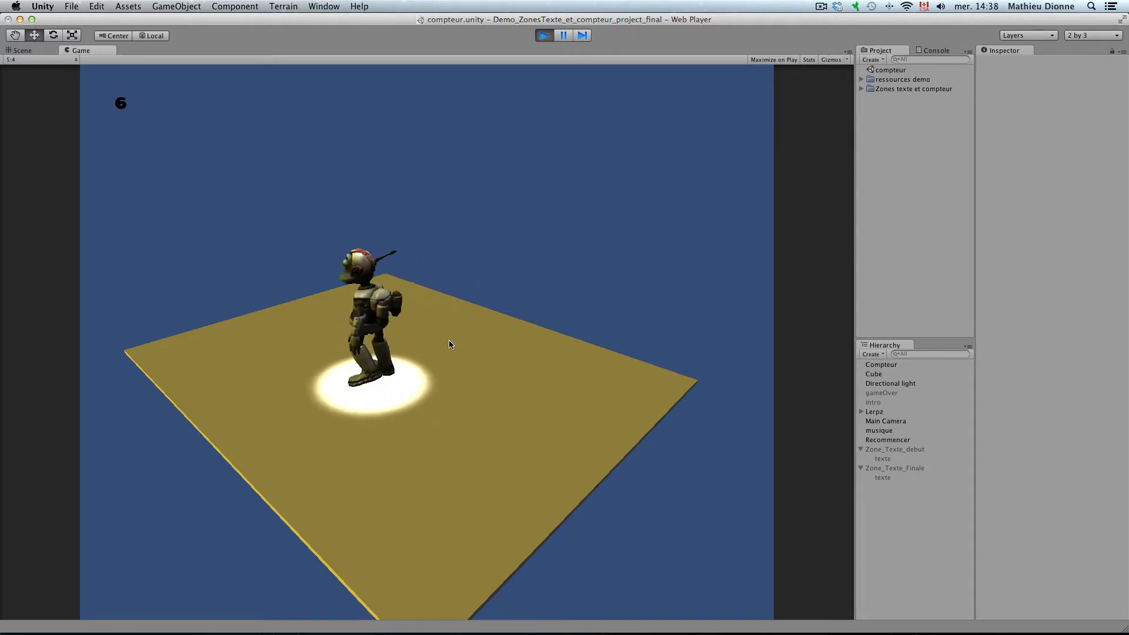
key("Down")
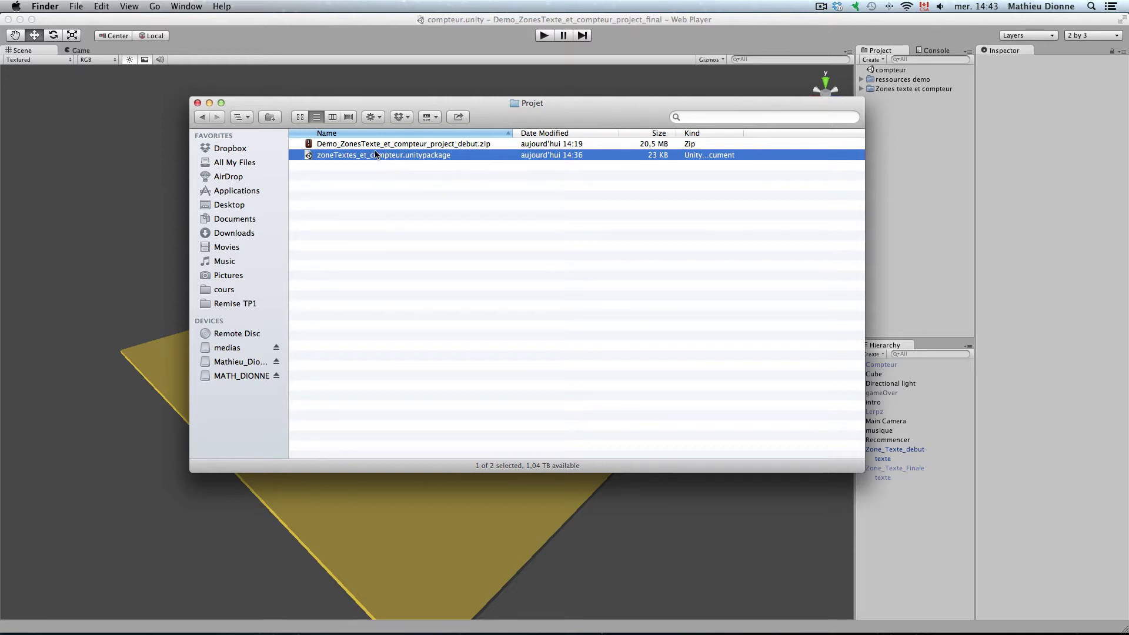
Locate Demo_ZonesTexte_et_compteur_project_debut.zip in Finder and, in the starter Unity project, expand the ressources demo and Musiques folders
left_click(376, 144)
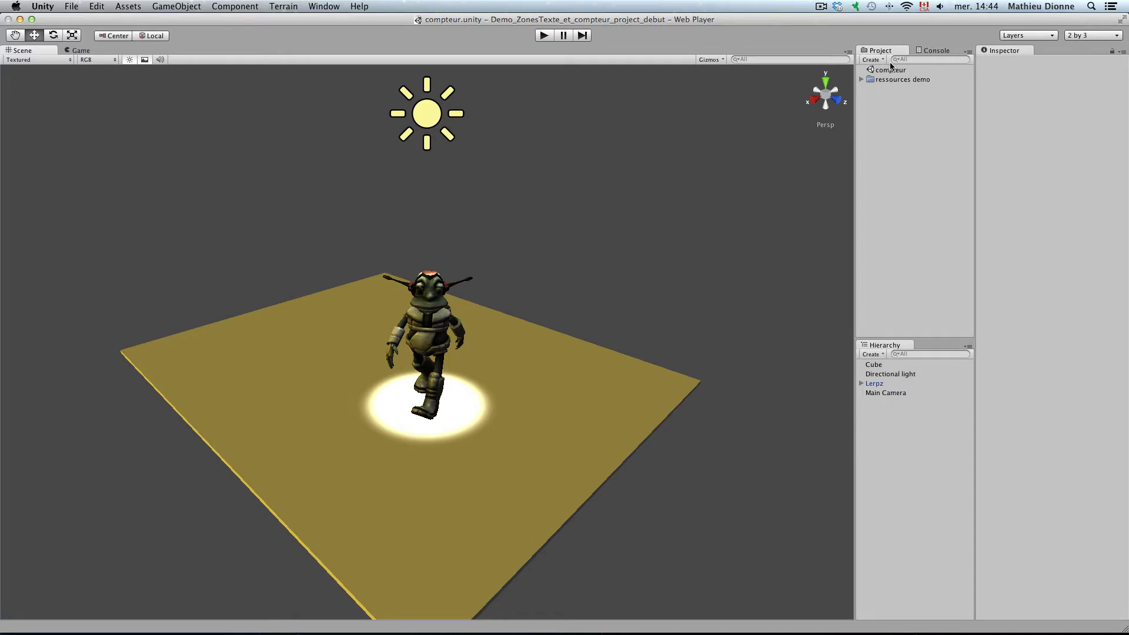
left_click(861, 80)
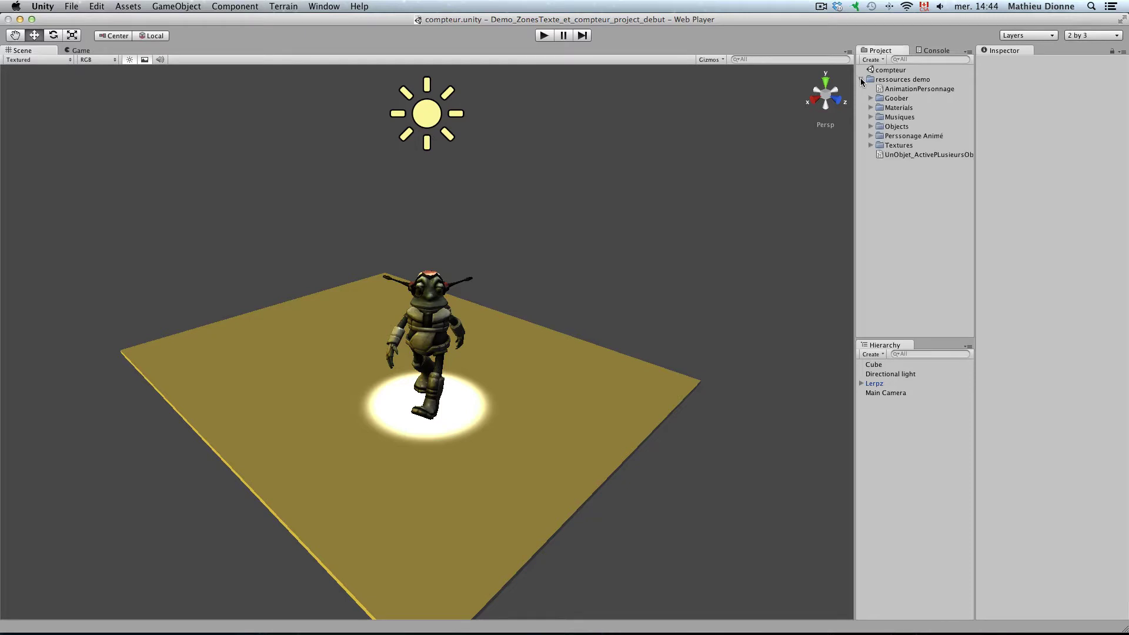
left_click(898, 81)
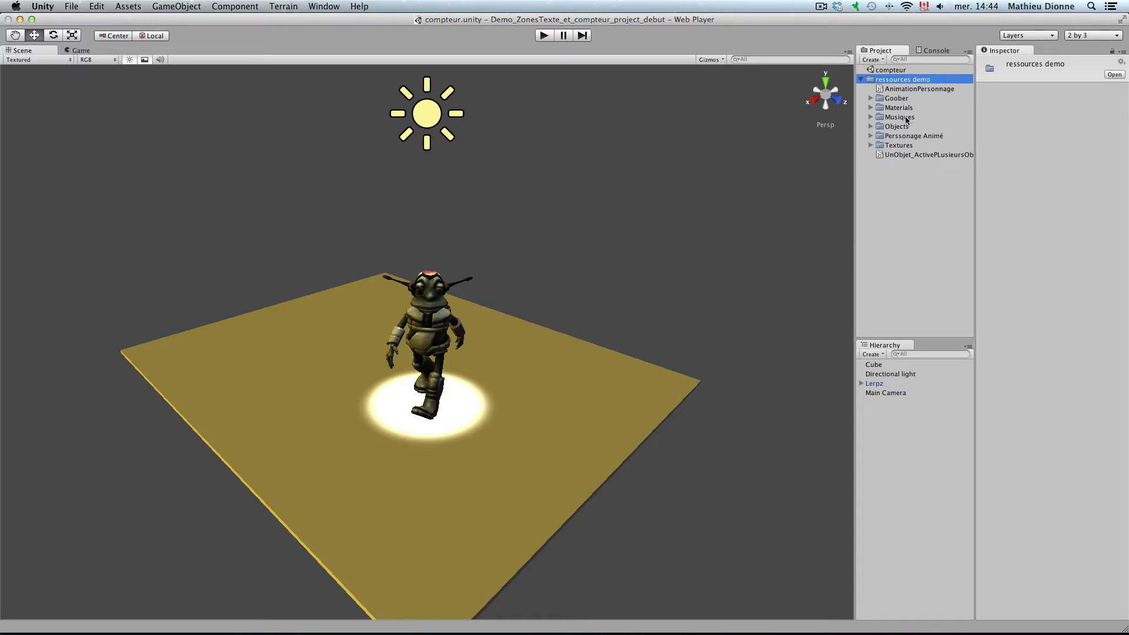
left_click(871, 117)
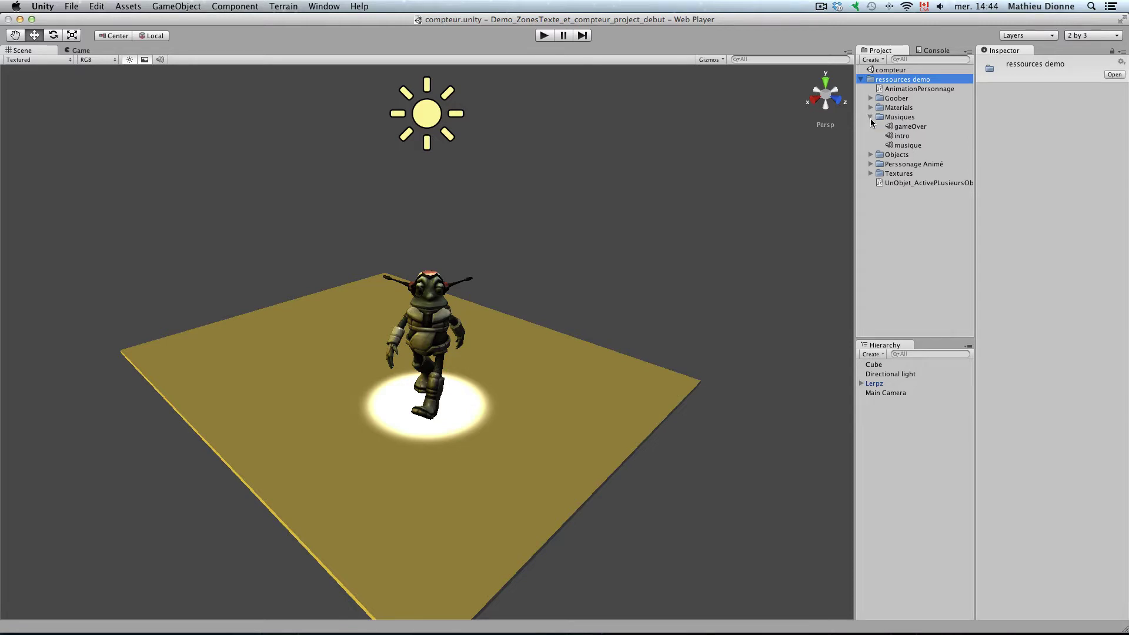
Add the intro audio clip from Musiques to the scene and run the scene to hear it
left_click(900, 137)
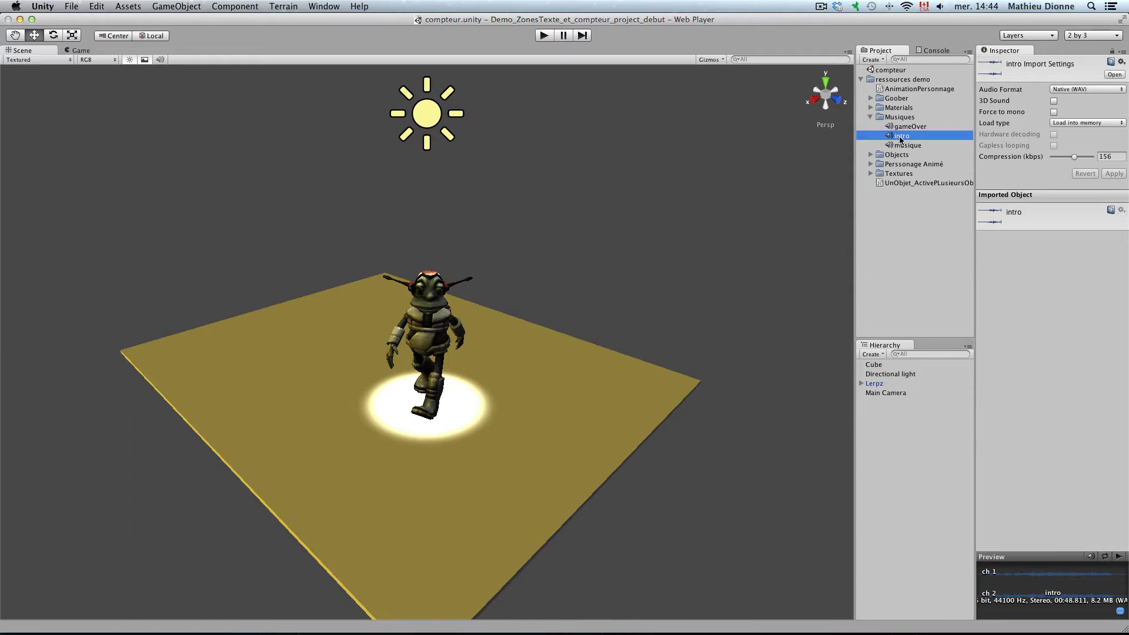
left_click_drag(900, 139, 880, 457)
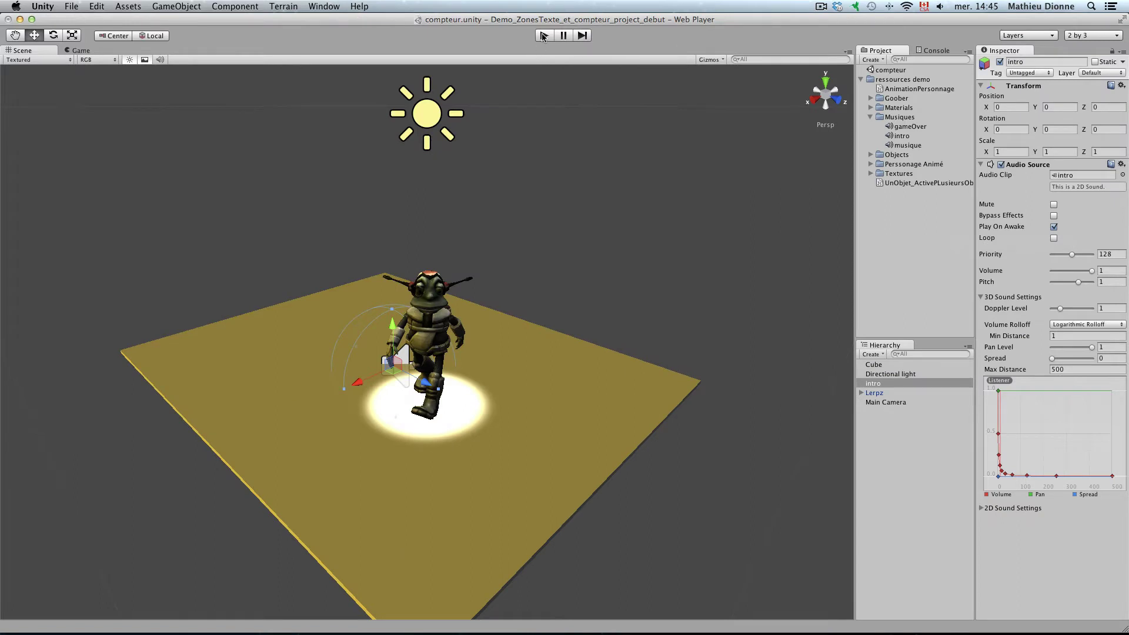
left_click(543, 36)
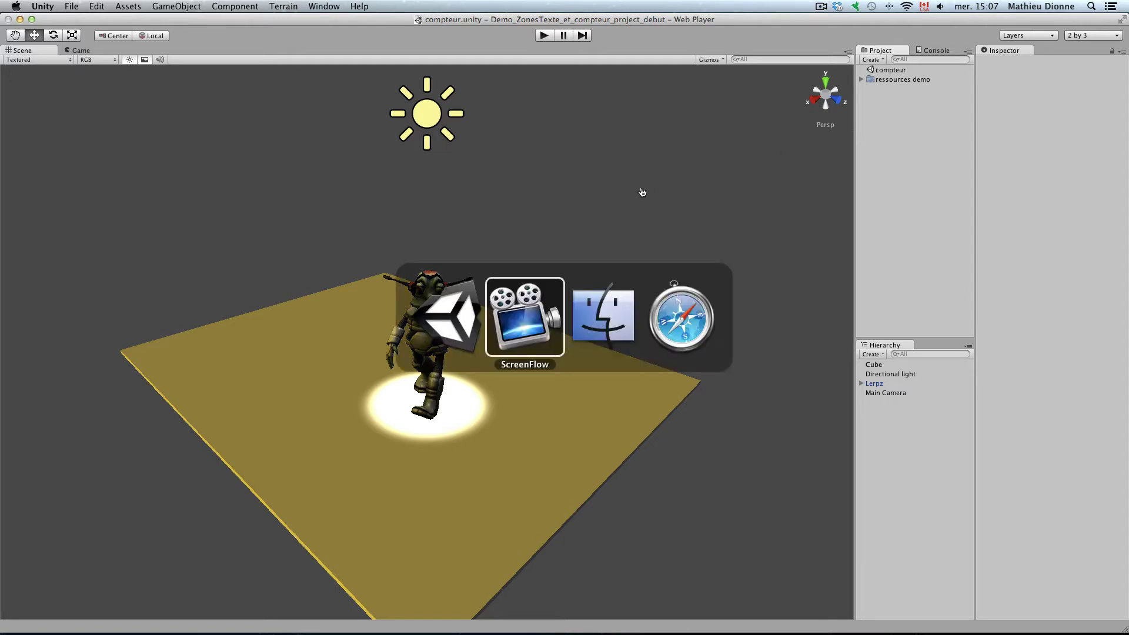
Import the custom package zoneTextes_et_compteur.unitypackage from the Desktop's Projet folder with all its items
key("super+Tab")
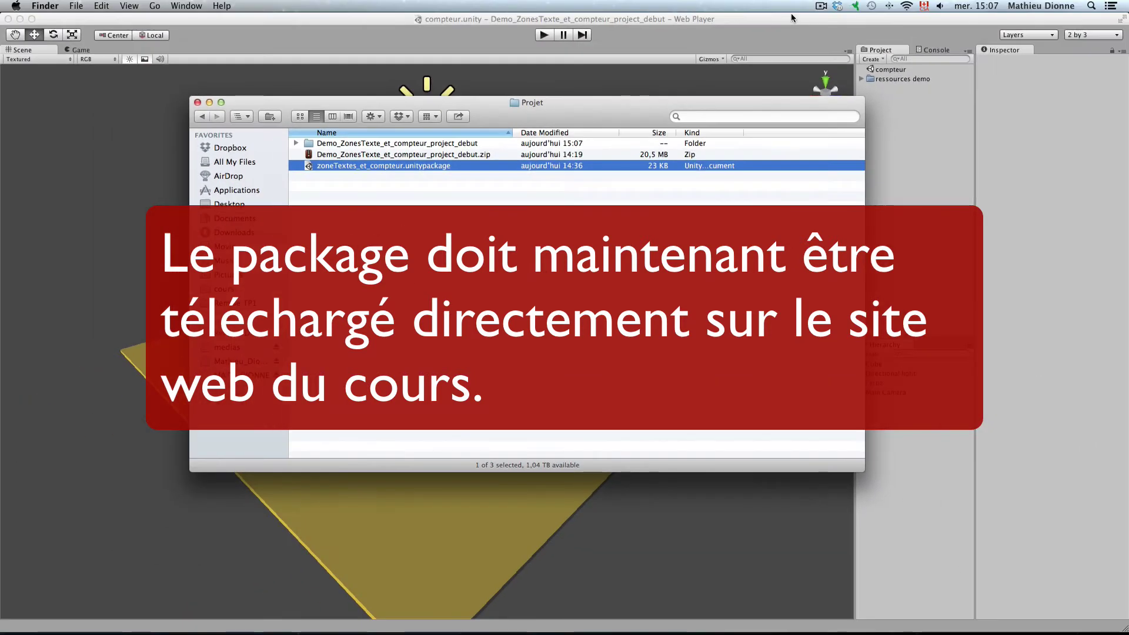
left_click(787, 16)
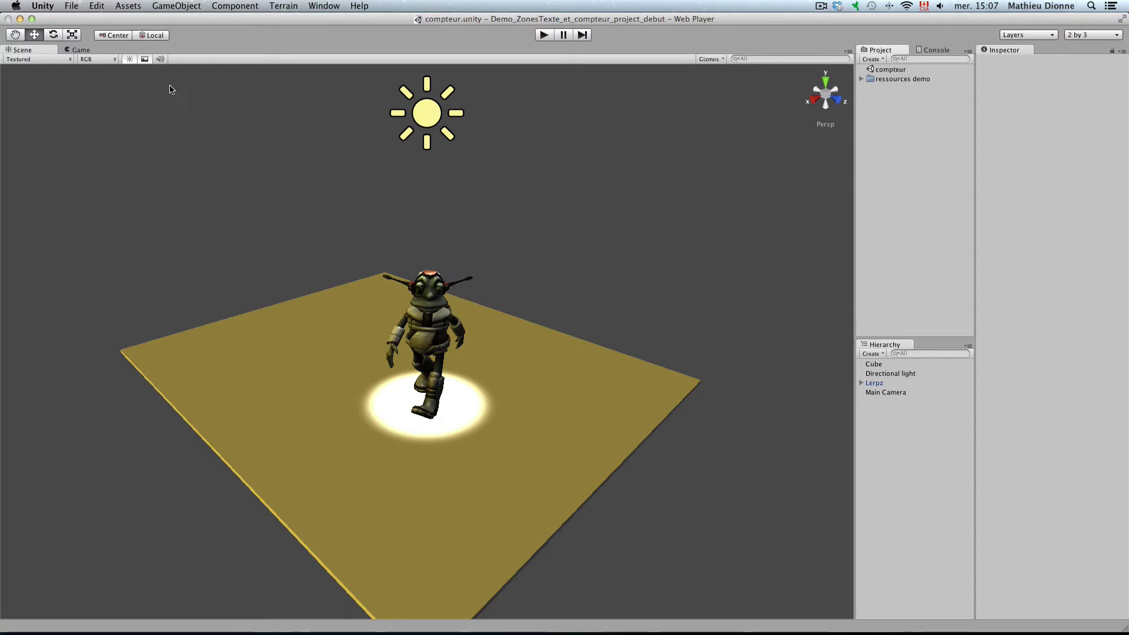
left_click(128, 6)
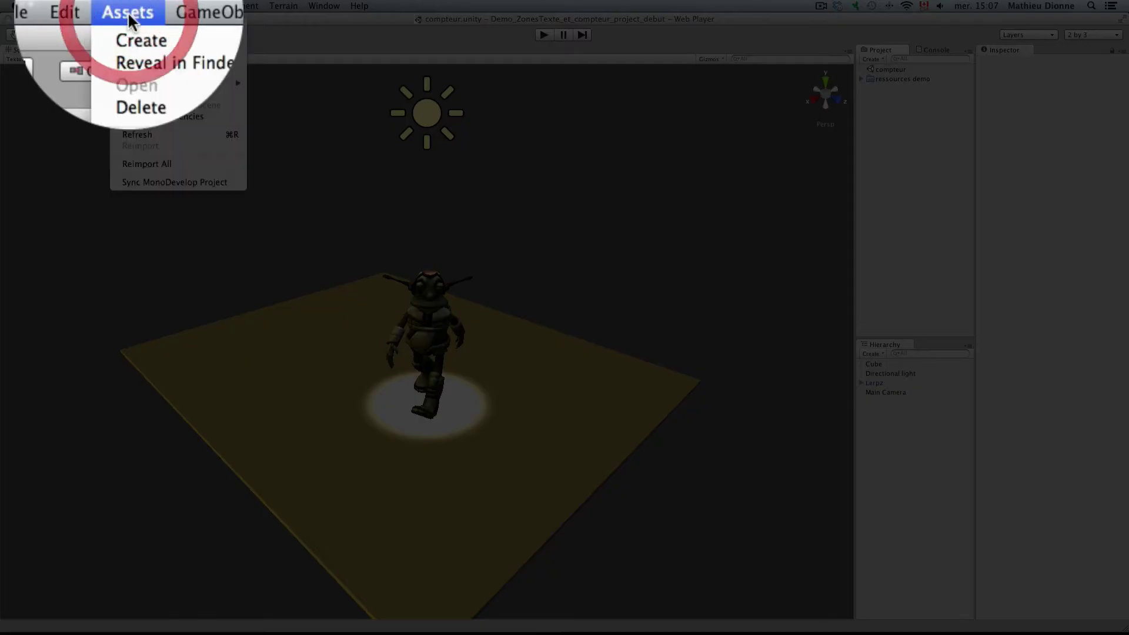
mouse_move(153, 83)
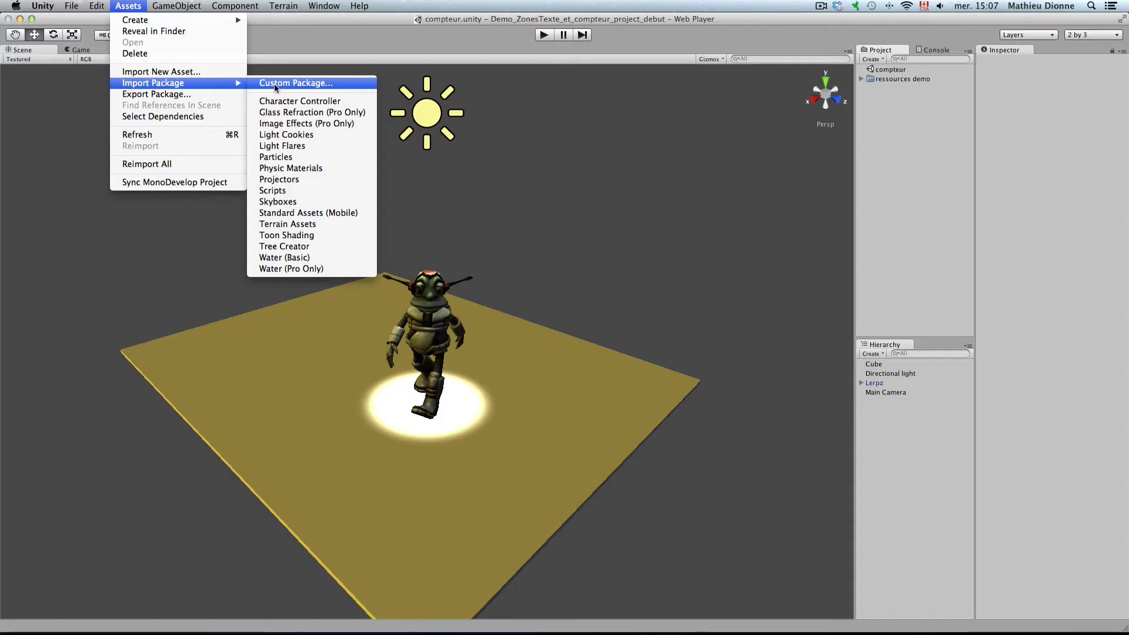
left_click(274, 84)
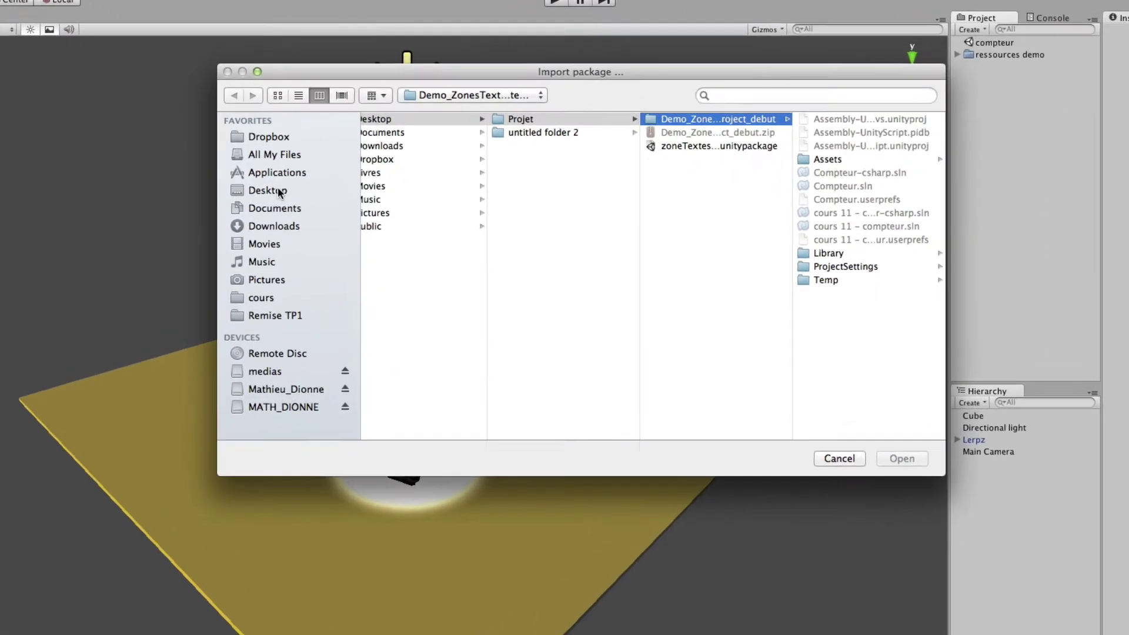
left_click(276, 190)
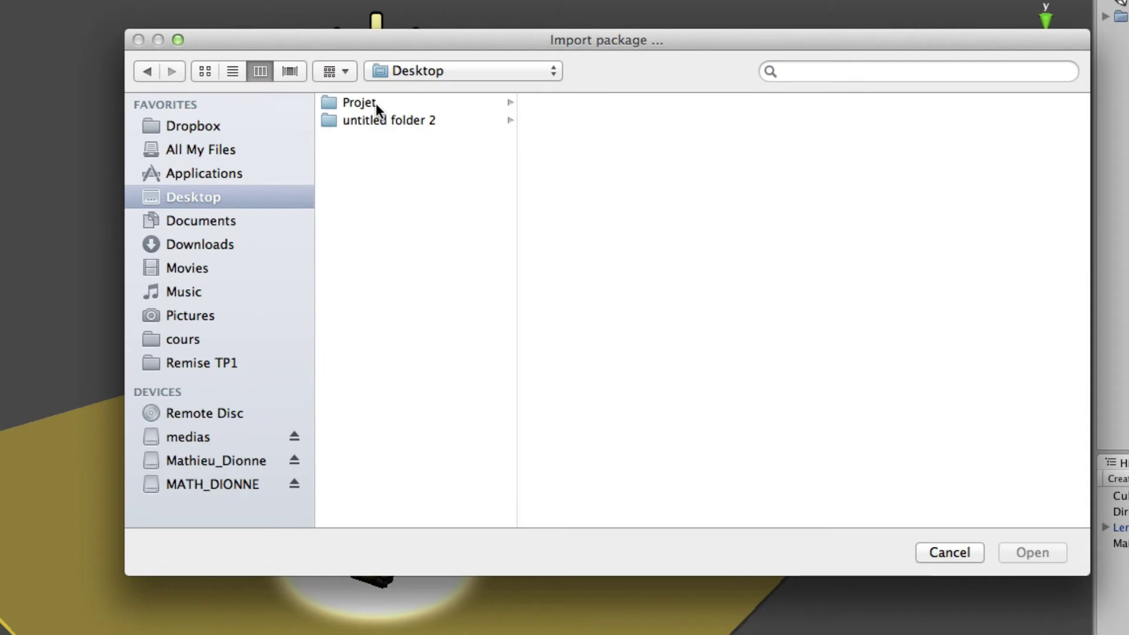
left_click(376, 103)
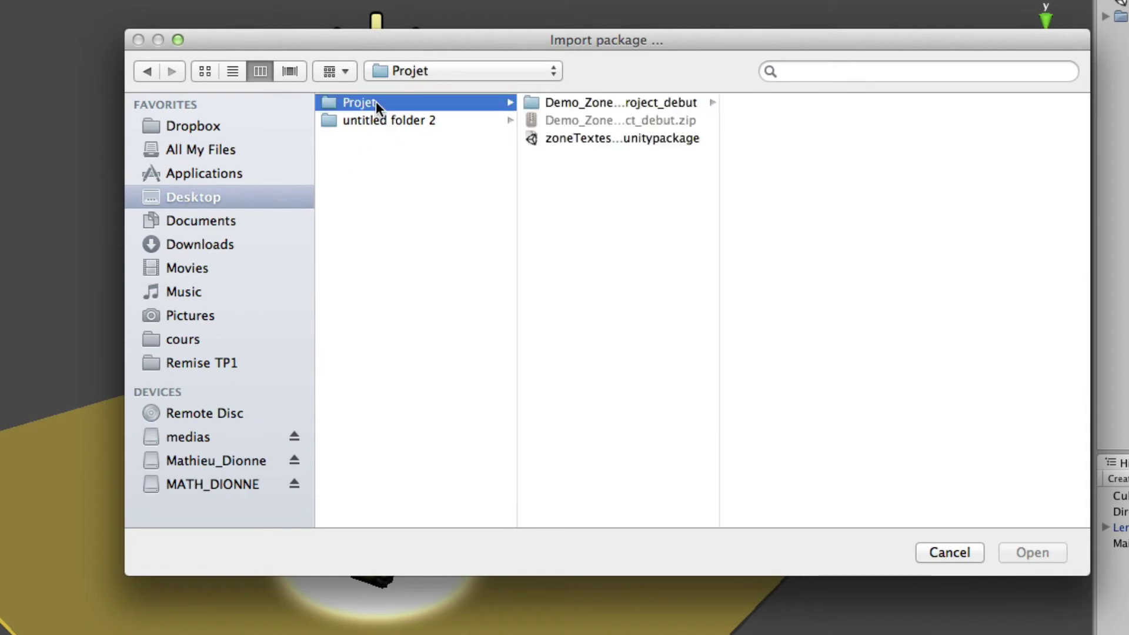
left_click(613, 137)
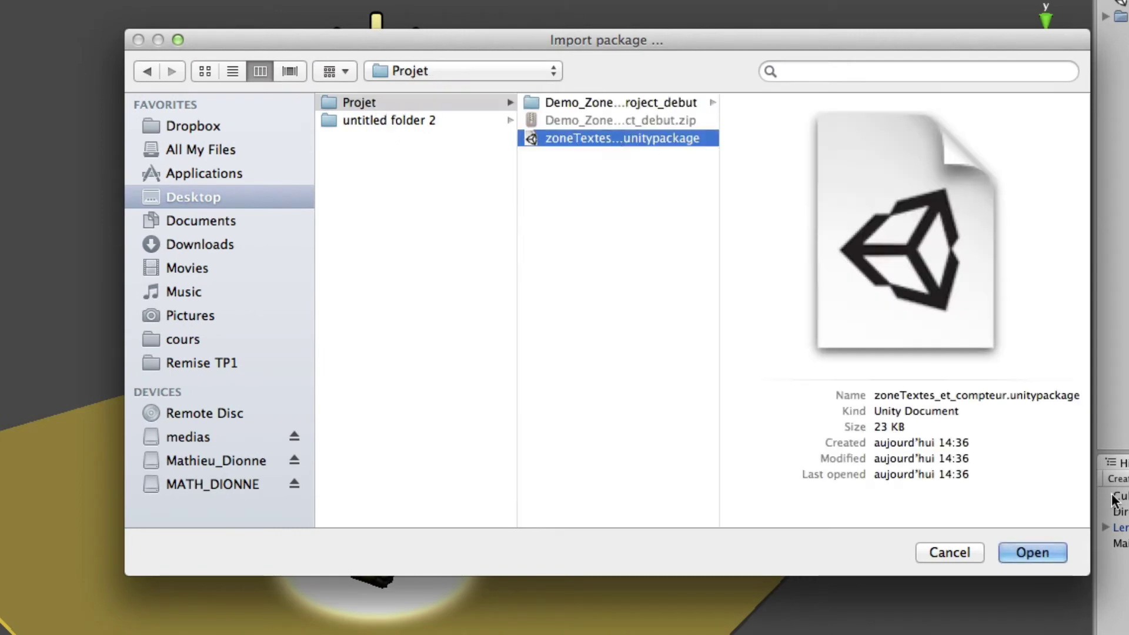
left_click(1042, 549)
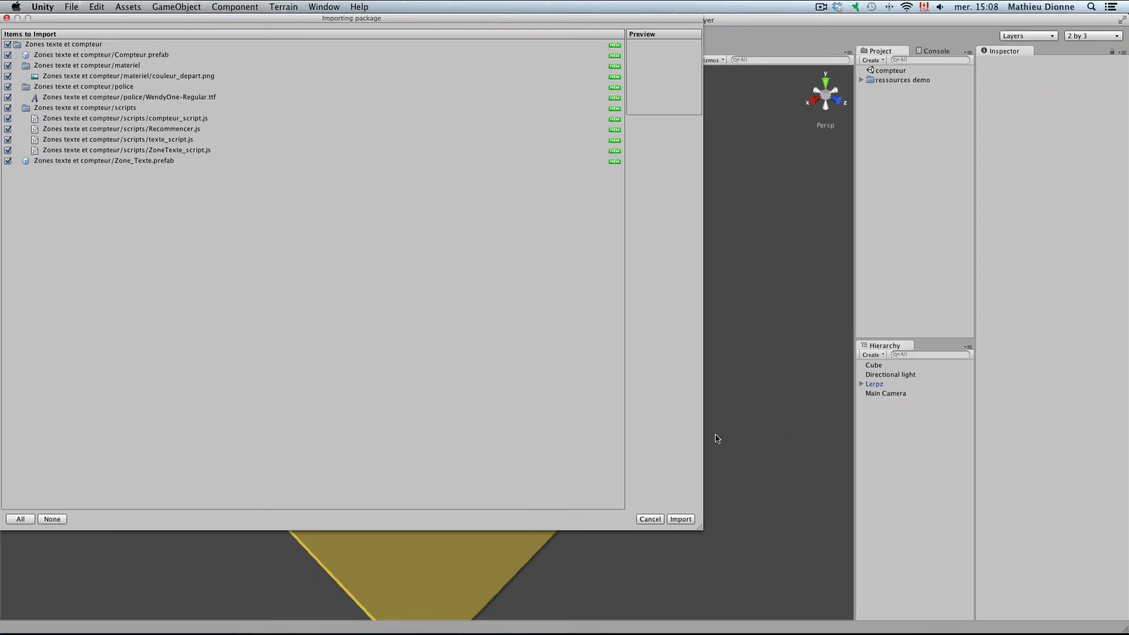
left_click(680, 519)
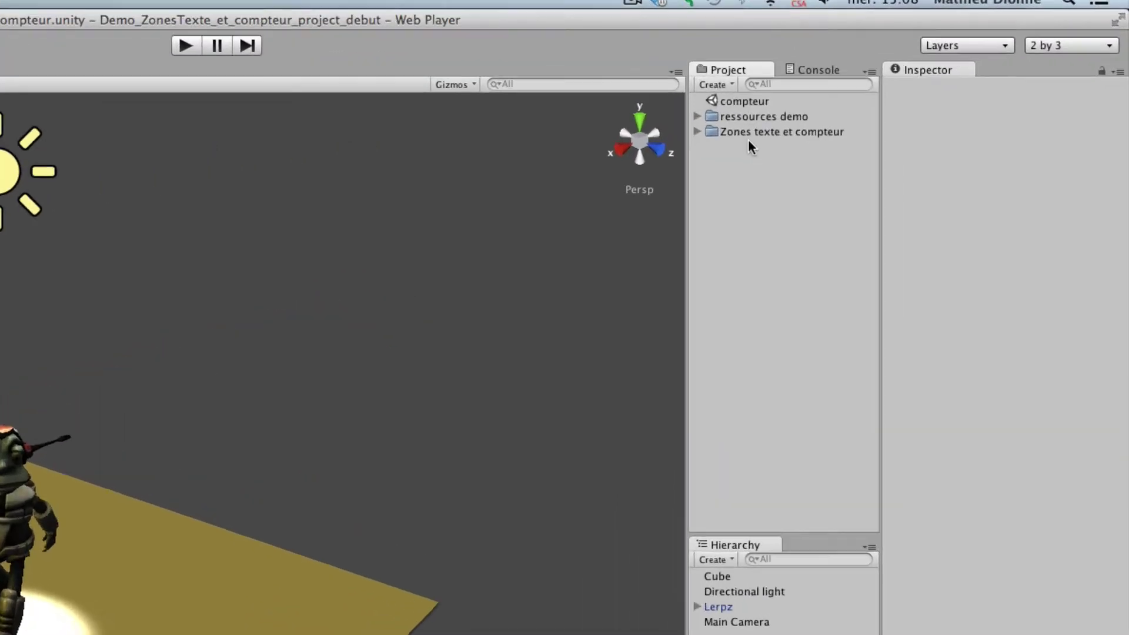
Expand the imported Zones texte et compteur folder and examine the Compteur and Zone_Texte prefabs
left_click(596, 157)
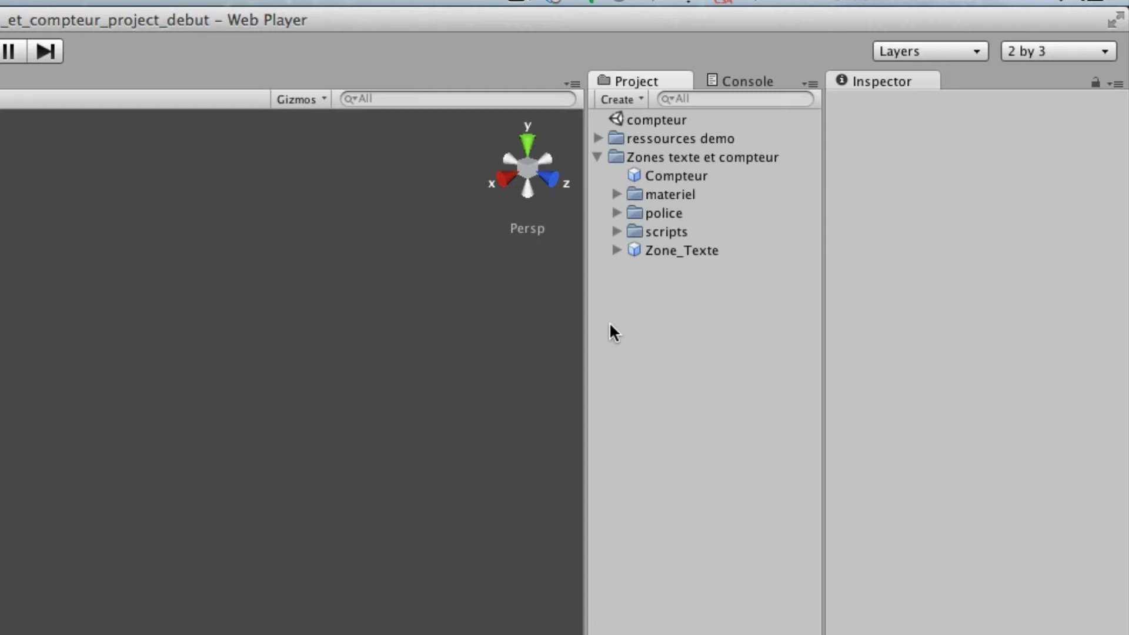
left_click(668, 178)
left_click(662, 258)
left_click(656, 260)
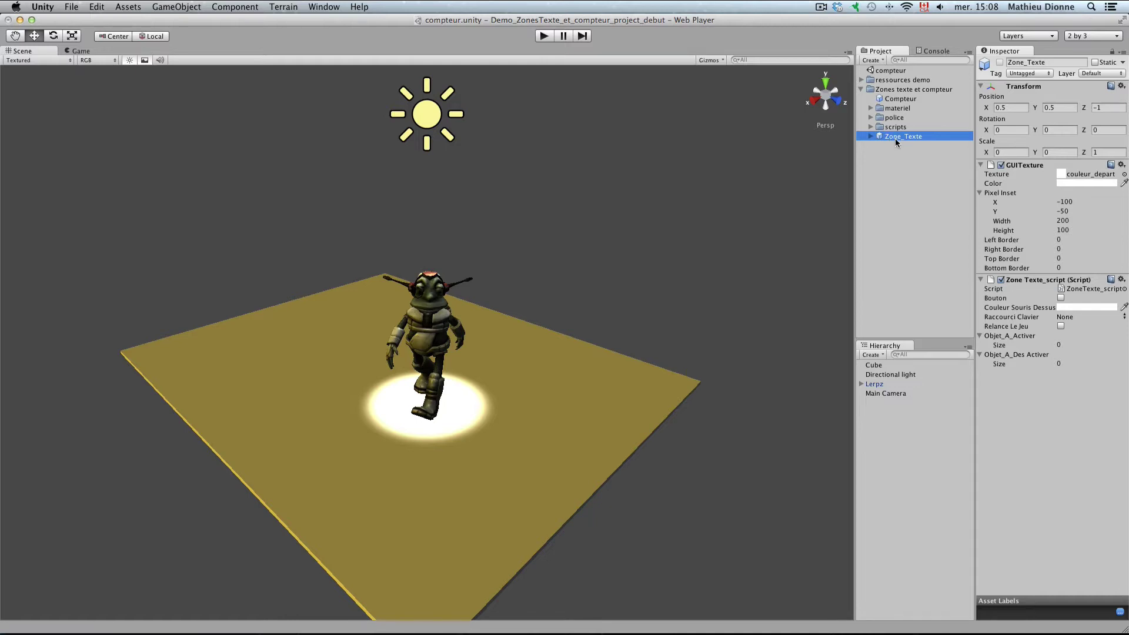
Add the Zone_Texte prefab to the scene hierarchy, expand it to examine its texte child, and reselect Zone_Texte
left_click_drag(894, 140, 879, 456)
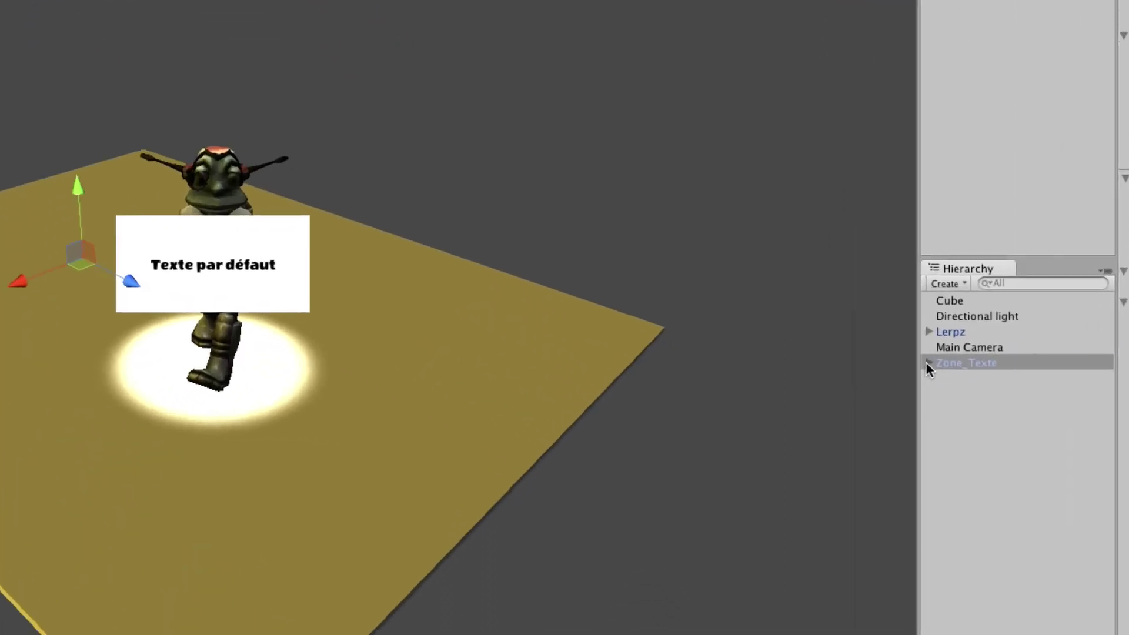
left_click(860, 403)
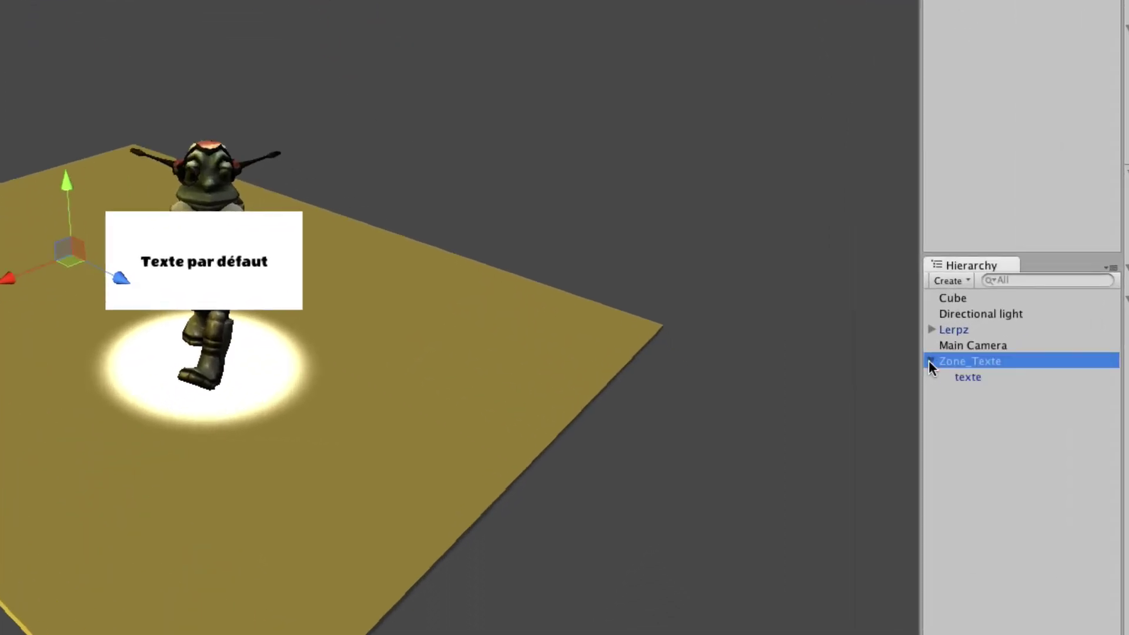
left_click(967, 376)
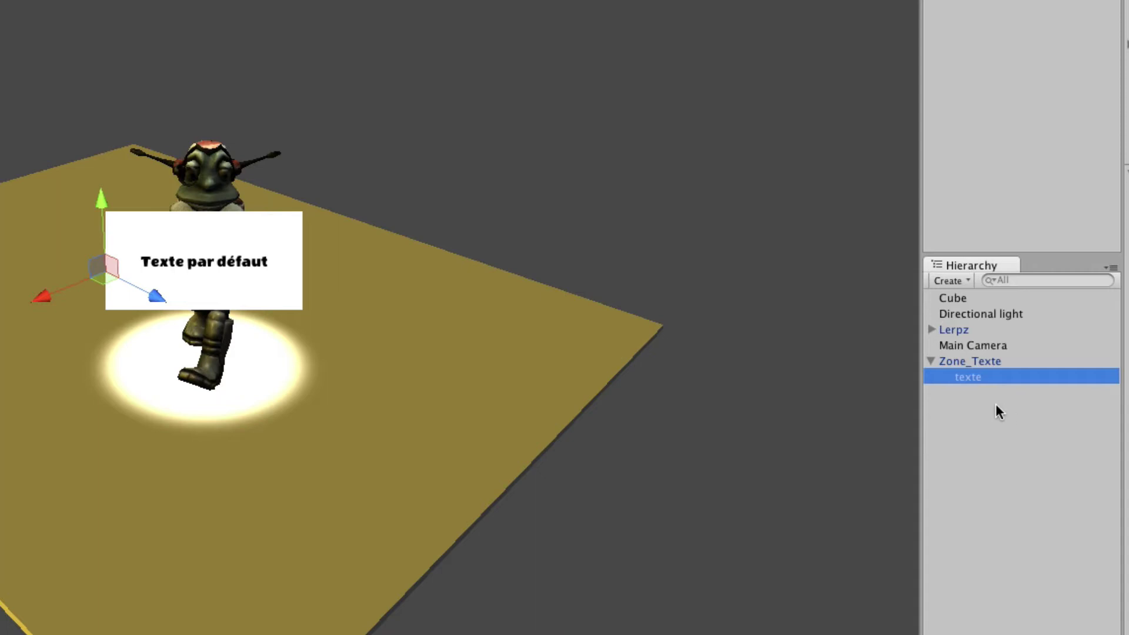
left_click(964, 362)
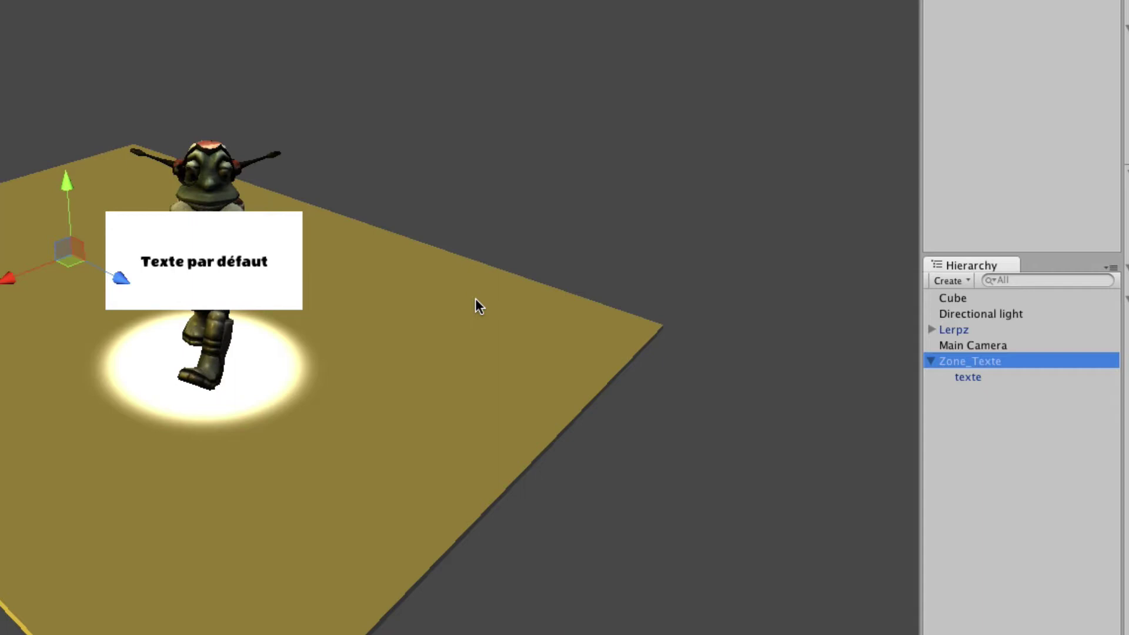
left_click(975, 378)
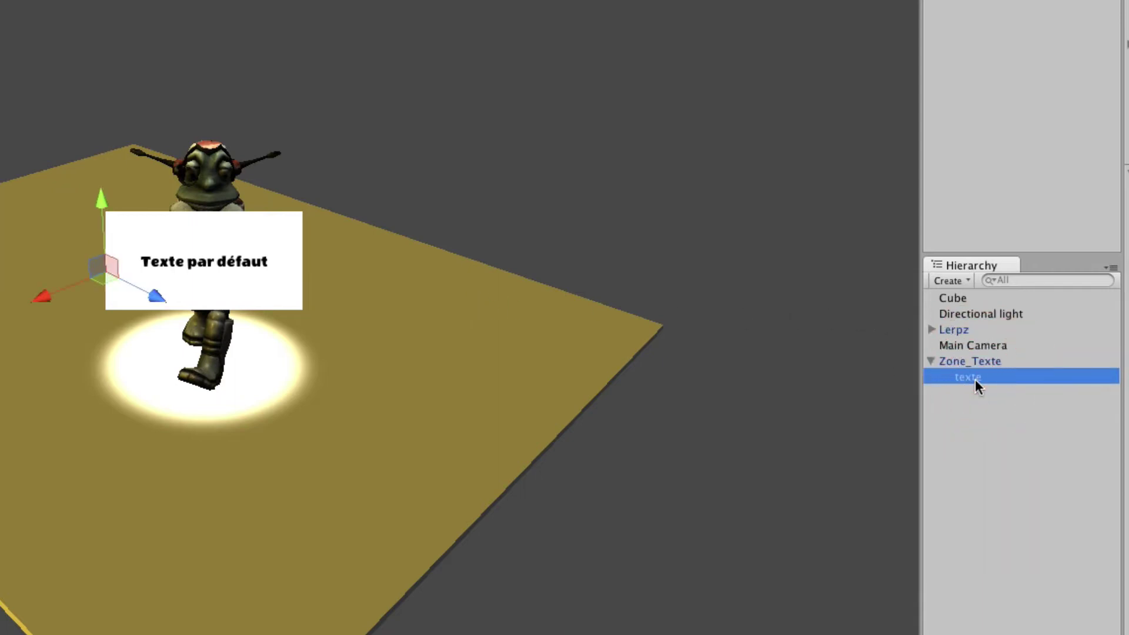
left_click(970, 360)
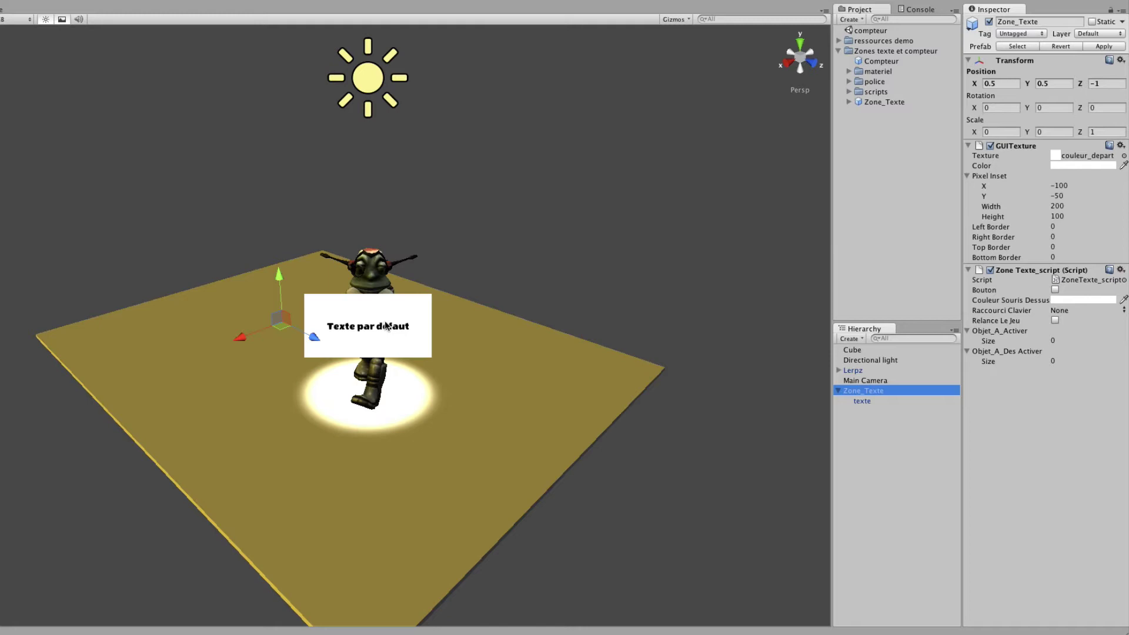
Try Zone_Texte's X position at 1 and return it to 0.5
left_click(993, 84)
type("1")
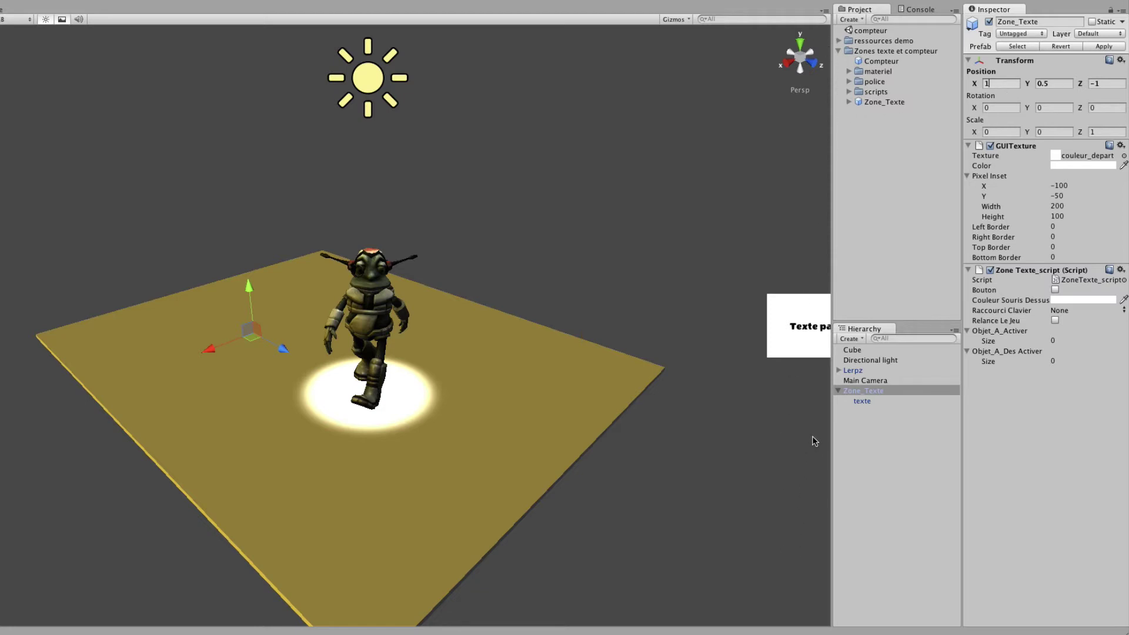
key("BackSpace")
type("0,5")
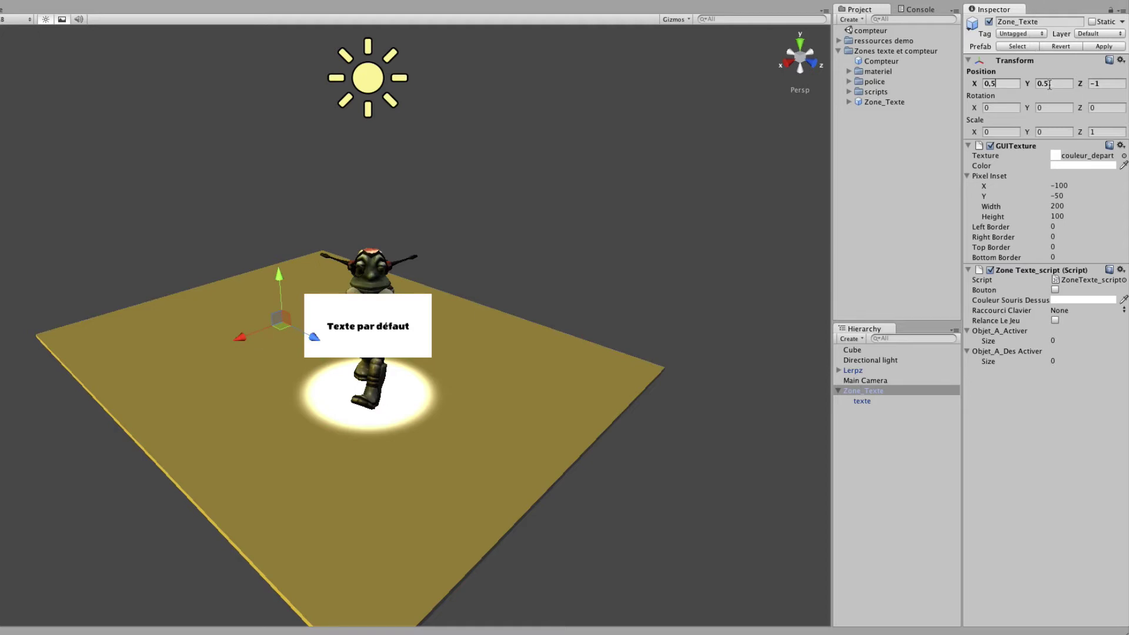
Try Zone_Texte's Y position at 0 and 1, and settle it at 0.75
left_click(1049, 84)
type("0")
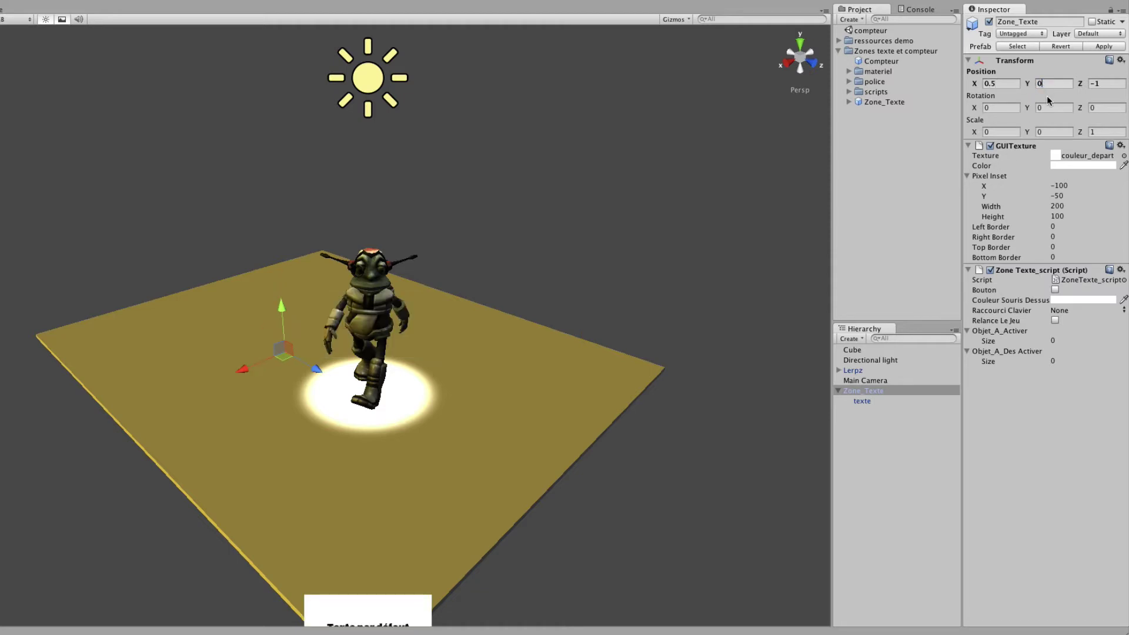
type("1")
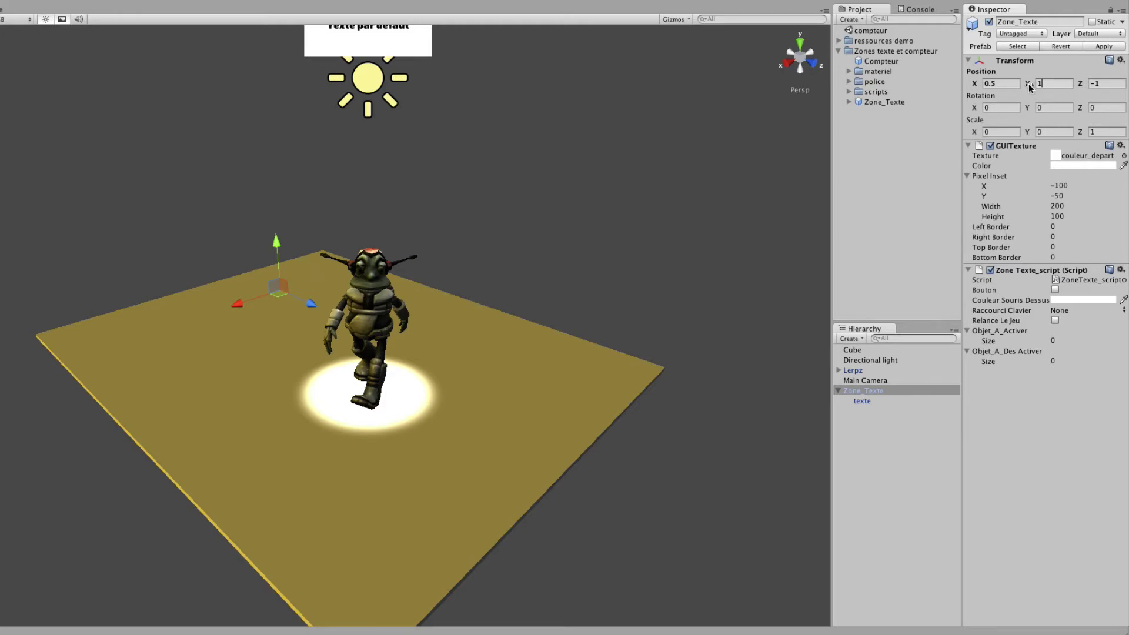
left_click_drag(1030, 87, 1019, 90)
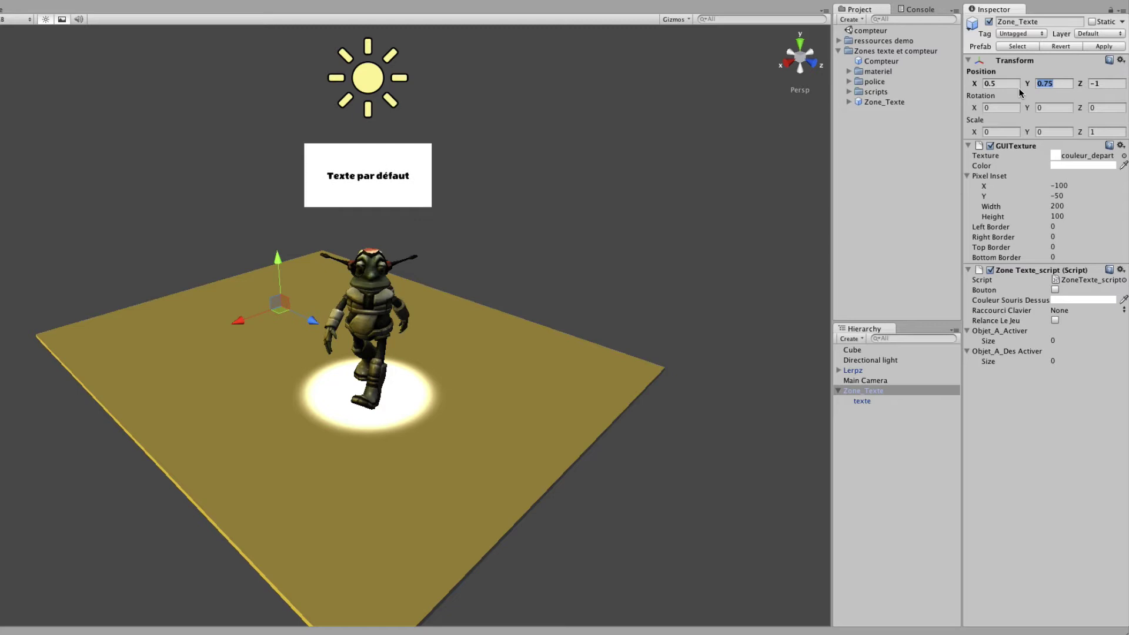
Set Zone_Texte's Y position to 0.7 and add a second Zone_Texte prefab instance to the scene hierarchy
left_click_drag(1020, 92, 1017, 92)
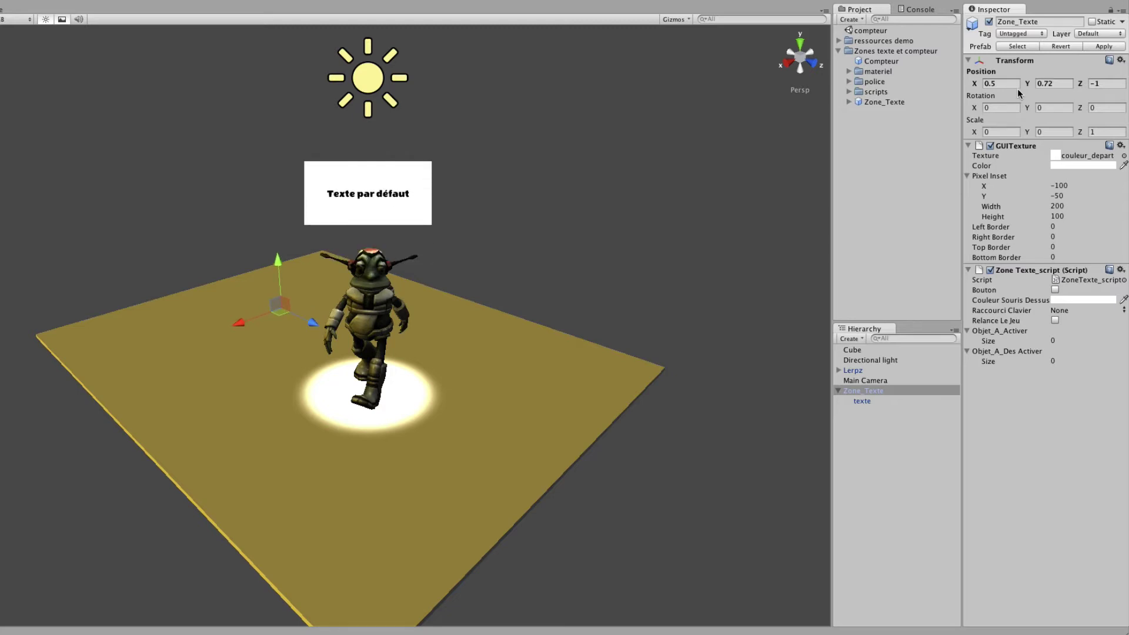
type("0,7")
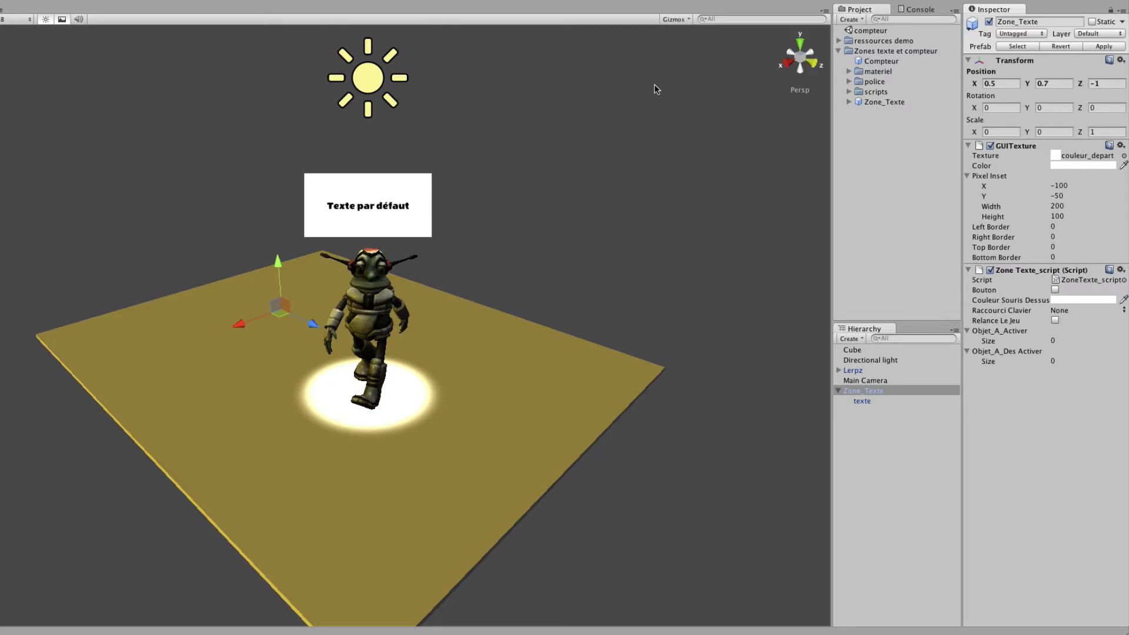
left_click(877, 102)
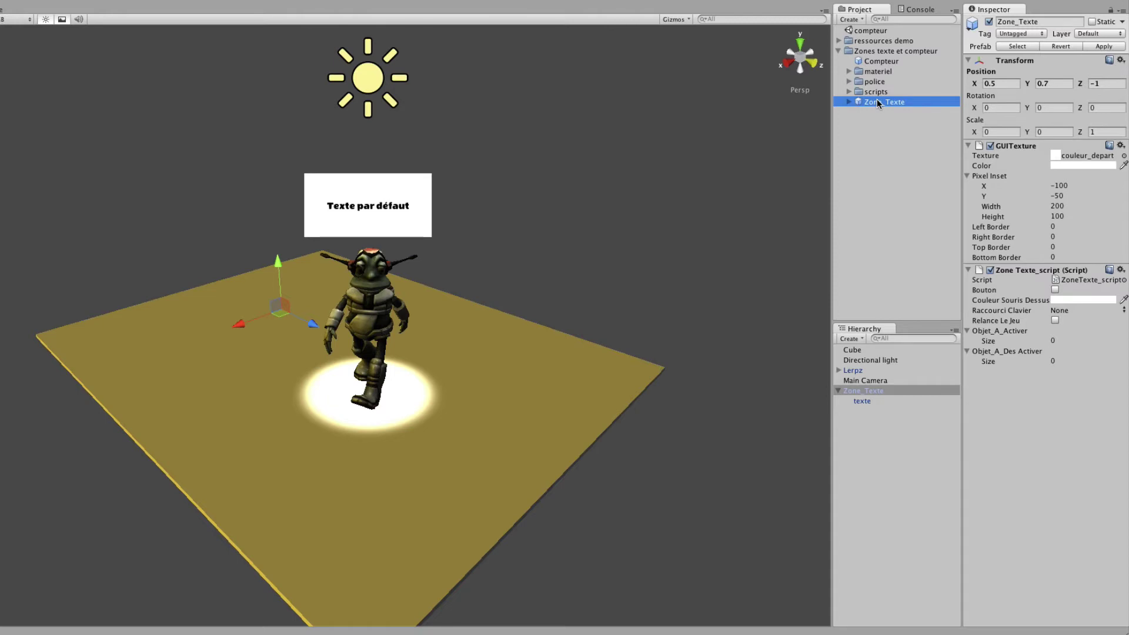
left_click_drag(877, 100, 862, 472)
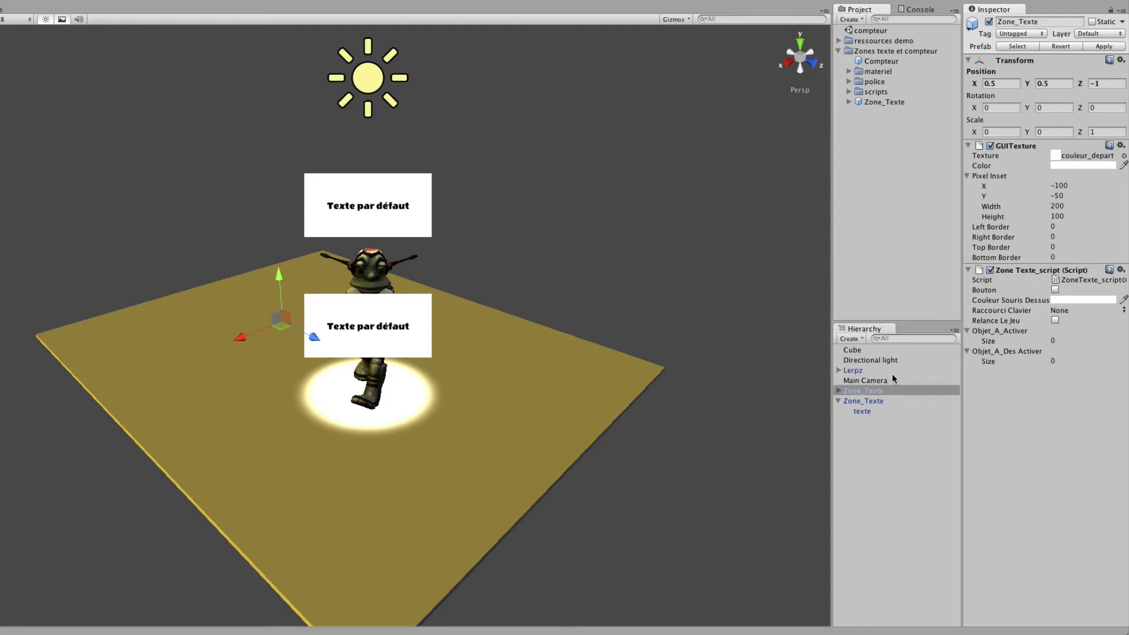
Tint the GUITexture of the Zone_Texte at Y 0.7 dark red with RGB 204, 0, 0
left_click(864, 401)
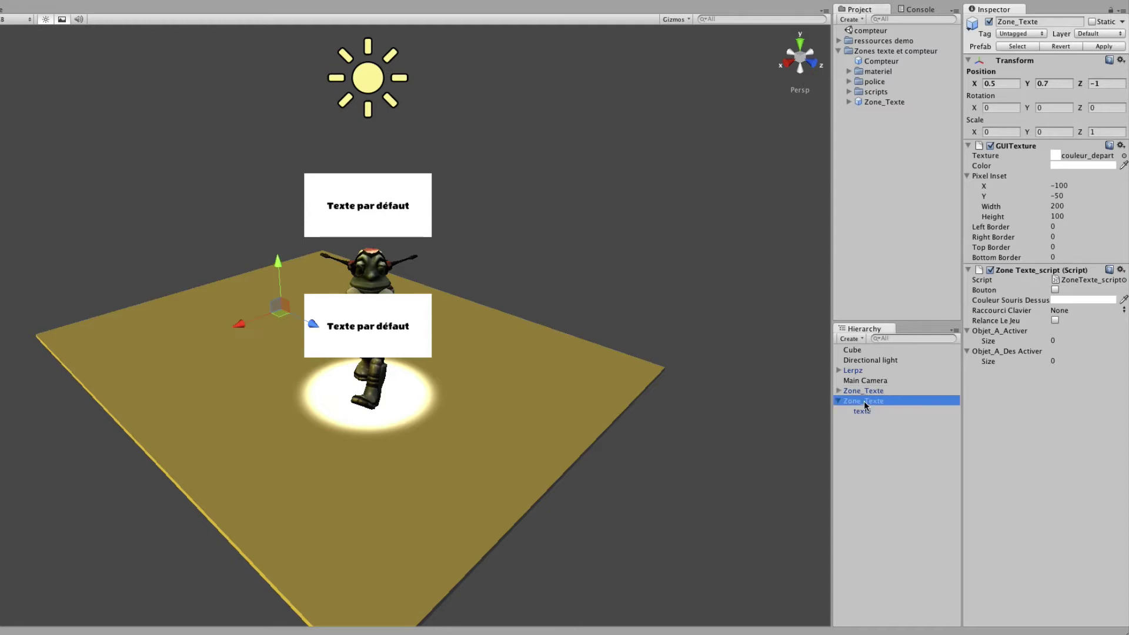
left_click(1079, 167)
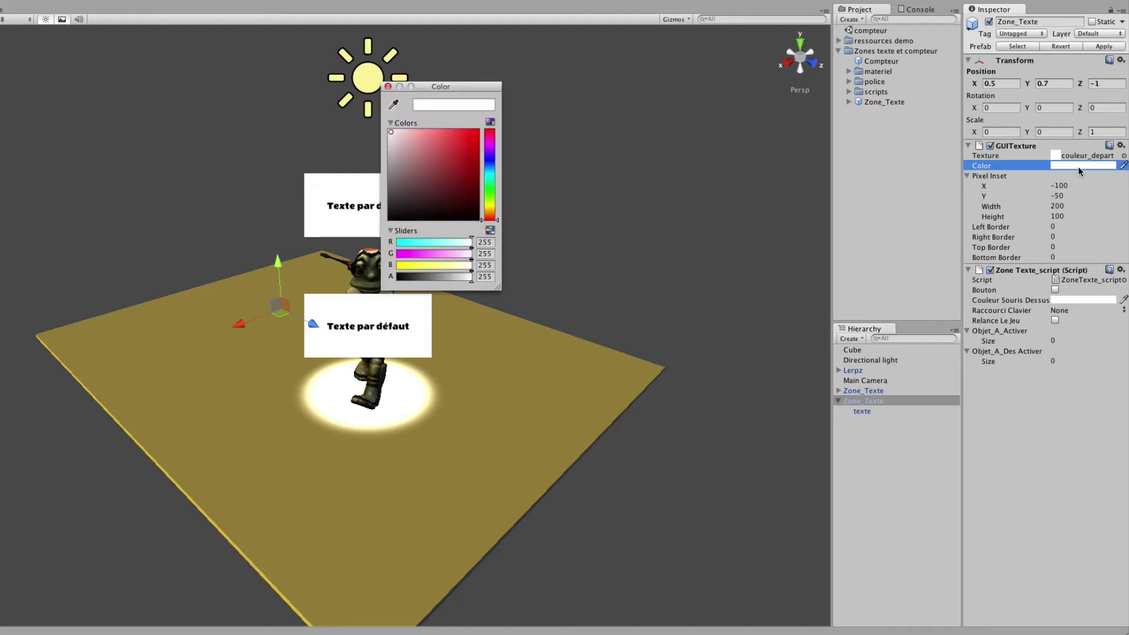
left_click(476, 150)
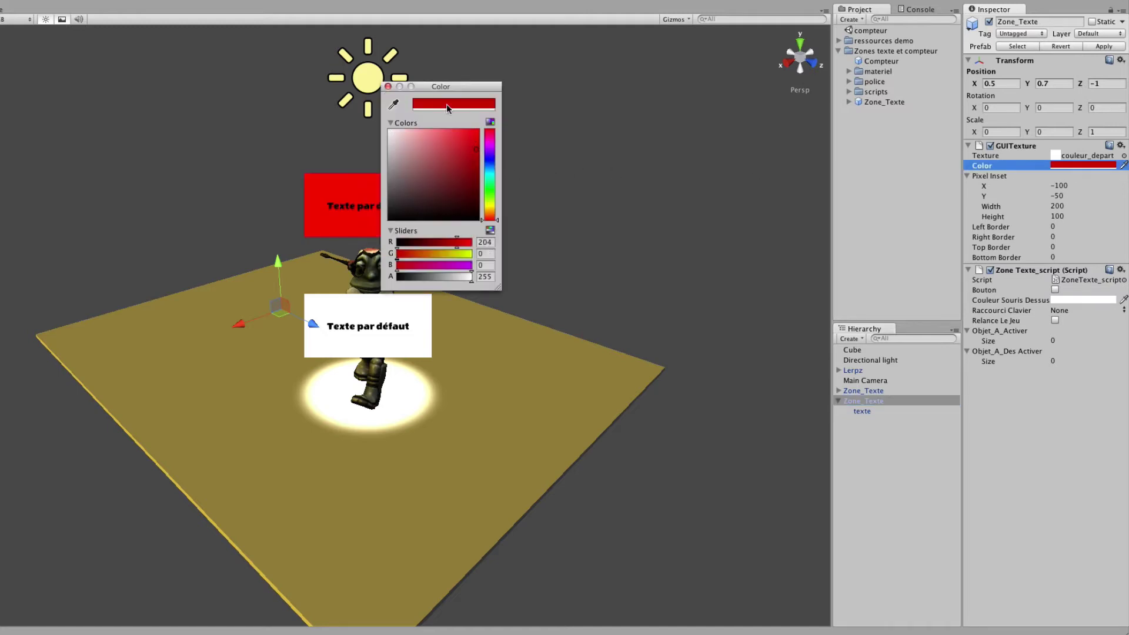
left_click(386, 86)
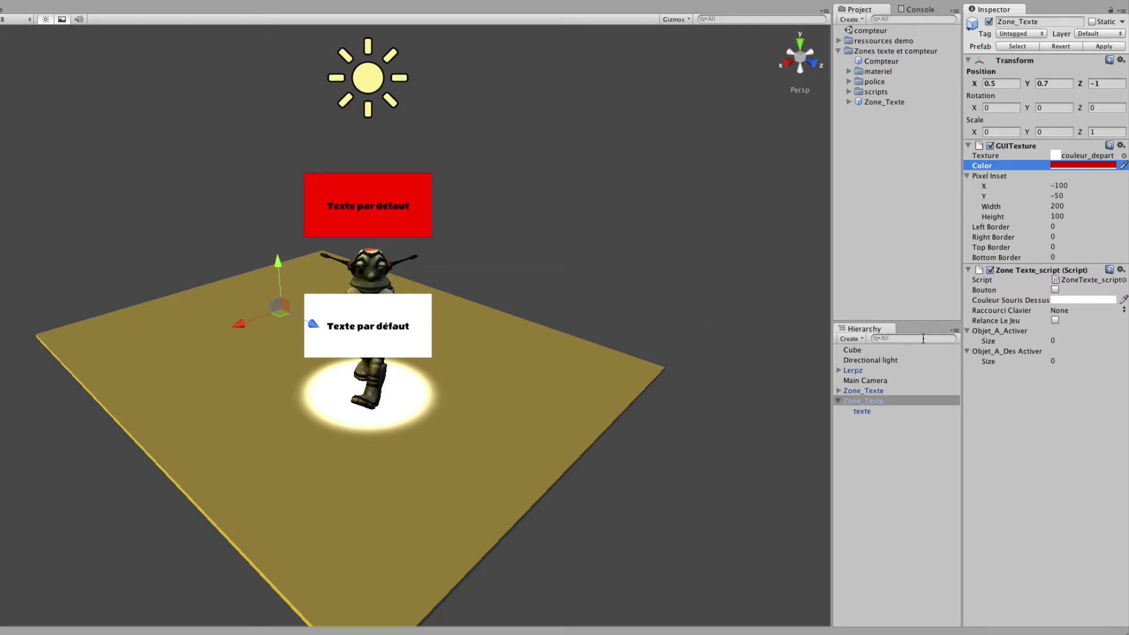
Raise the second, white Zone_Texte to a Y position of 0.75 so it overlaps the red one
left_click(881, 391)
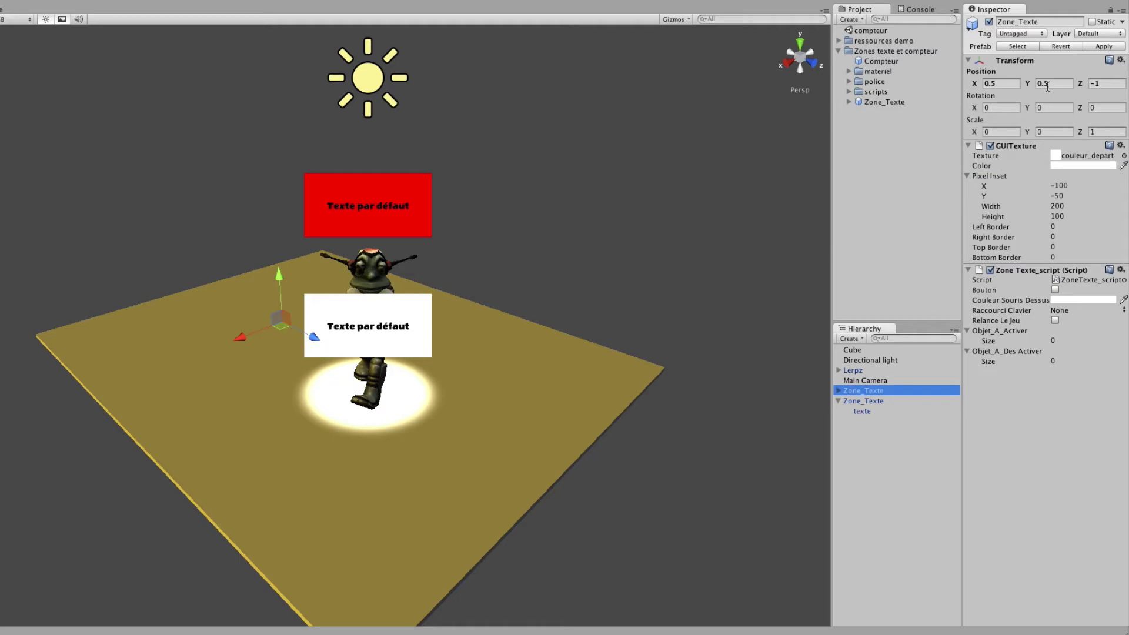
left_click(1029, 86)
left_click_drag(1029, 85, 1035, 89)
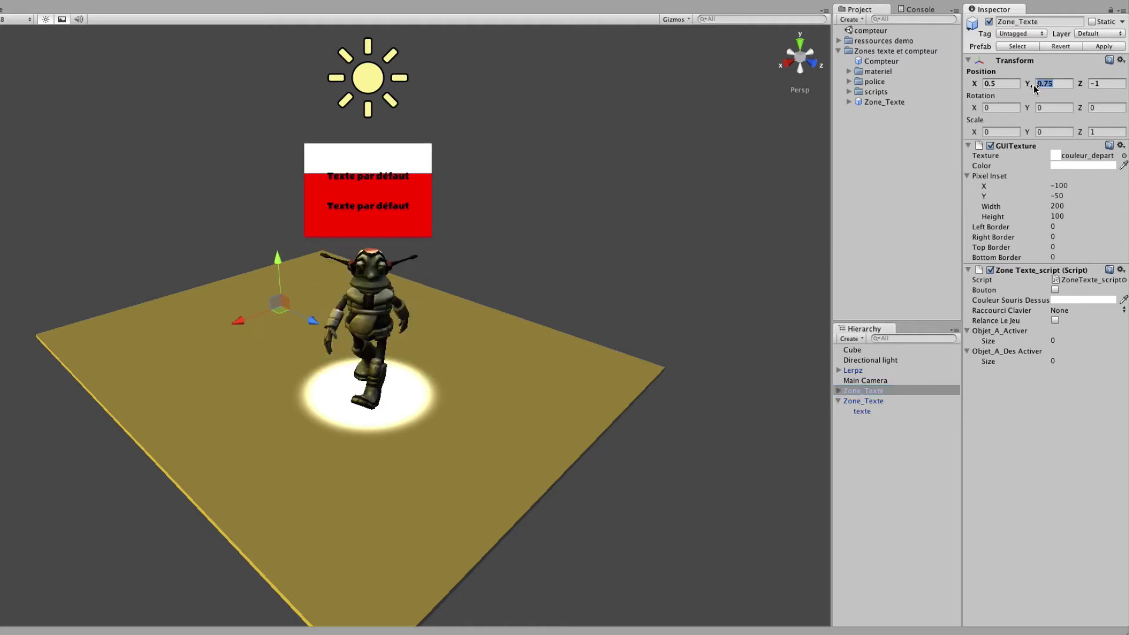
key("Return")
Deactivate the white Zone_Texte together with its children, and reactivate it with its children
left_click(990, 23)
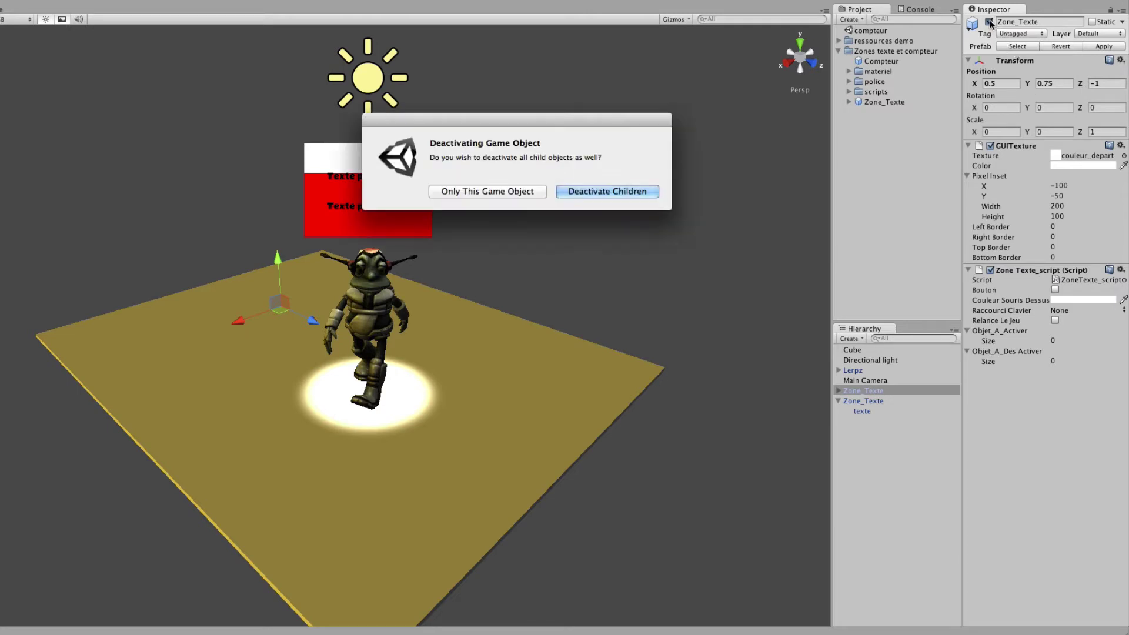
left_click(626, 191)
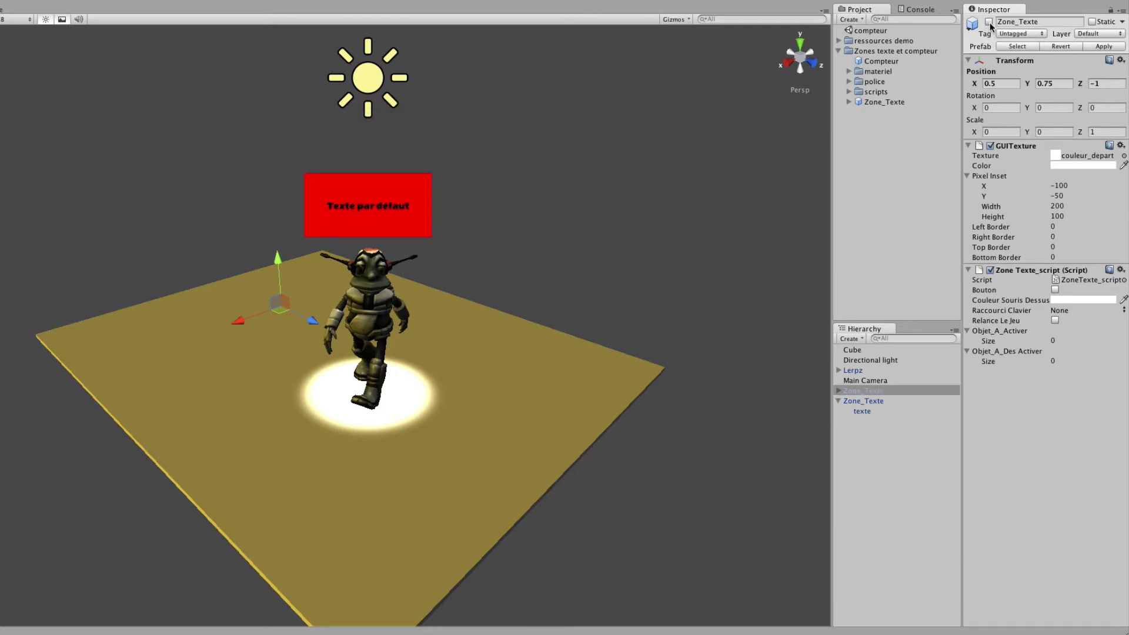
left_click(989, 22)
left_click(651, 189)
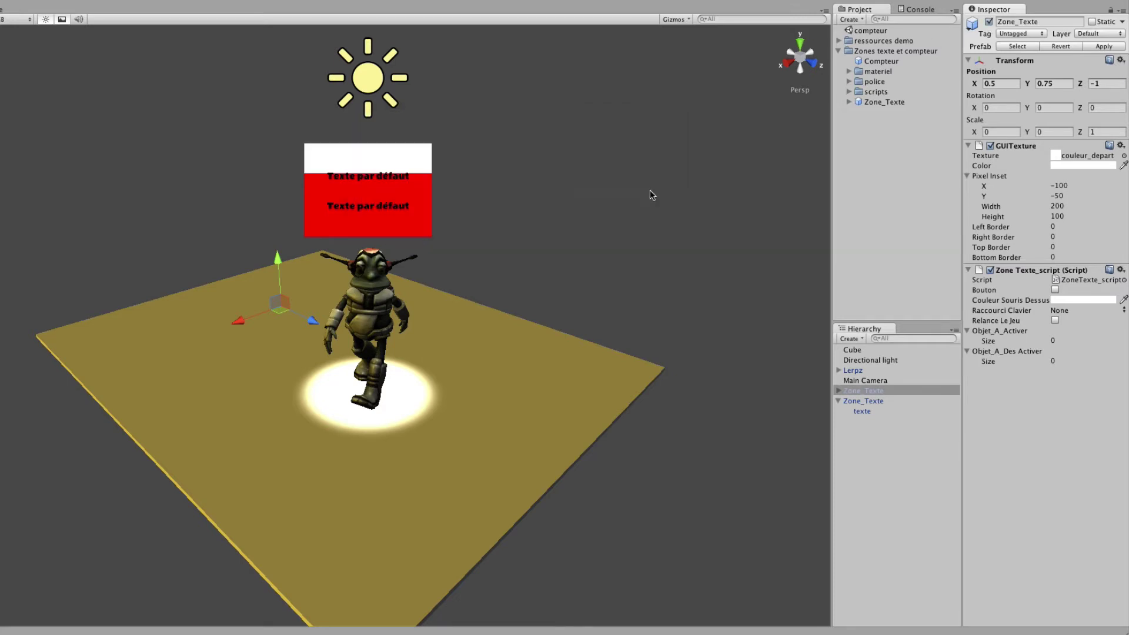
Try the white Zone_Texte's Z position at 0 and -2, with its X position shifted to 0.38
left_click(1090, 87)
type("0")
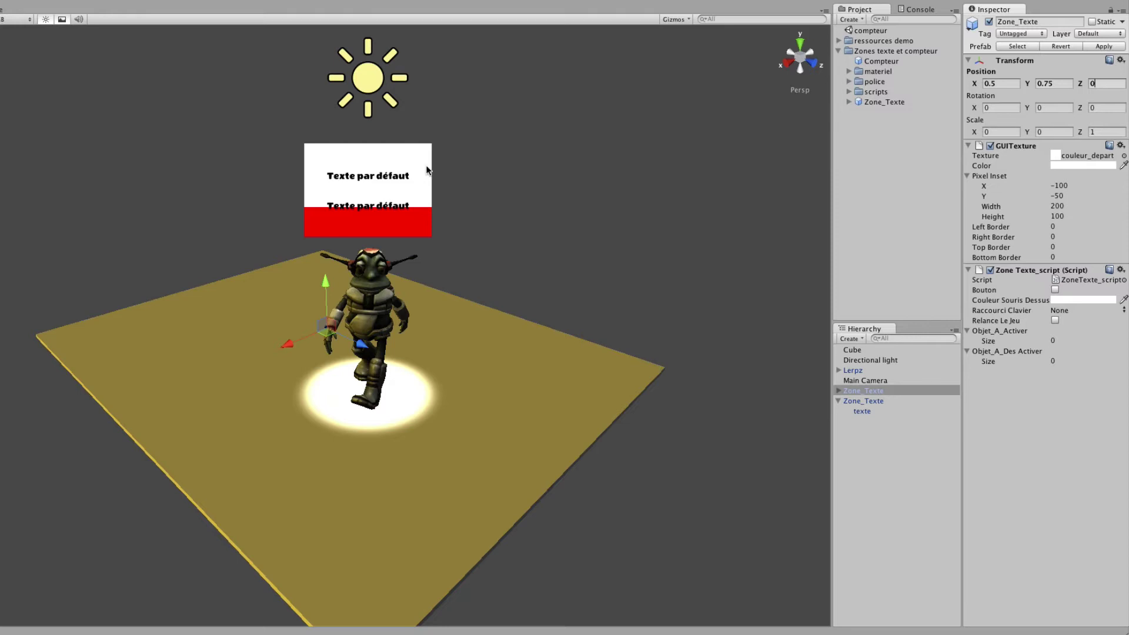
left_click(973, 87)
left_click_drag(972, 87, 967, 89)
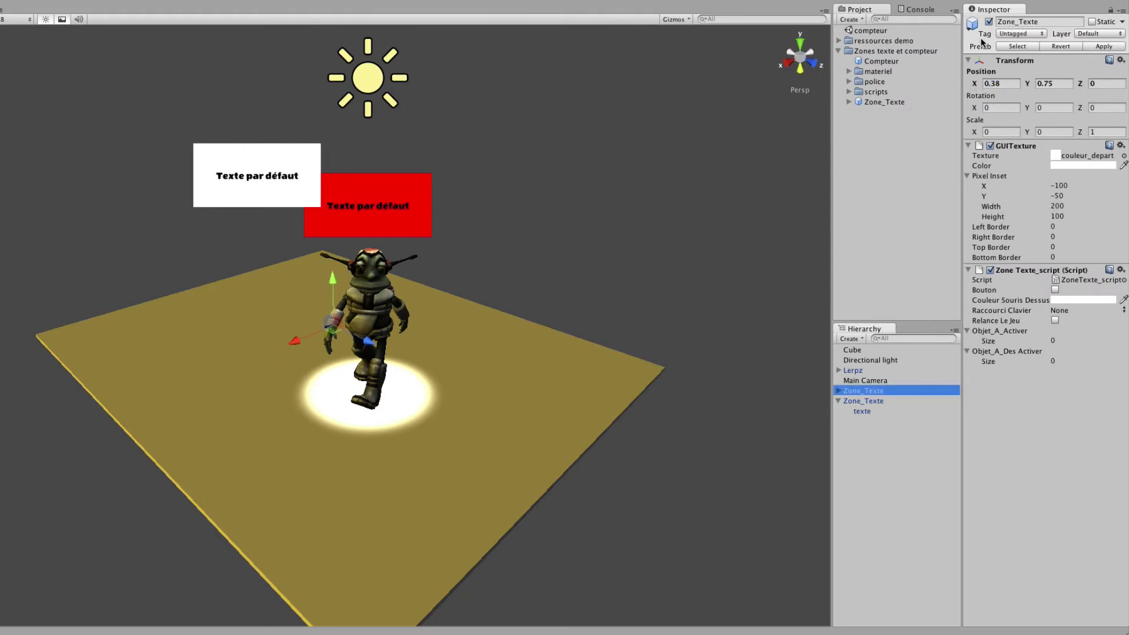
left_click(1102, 84)
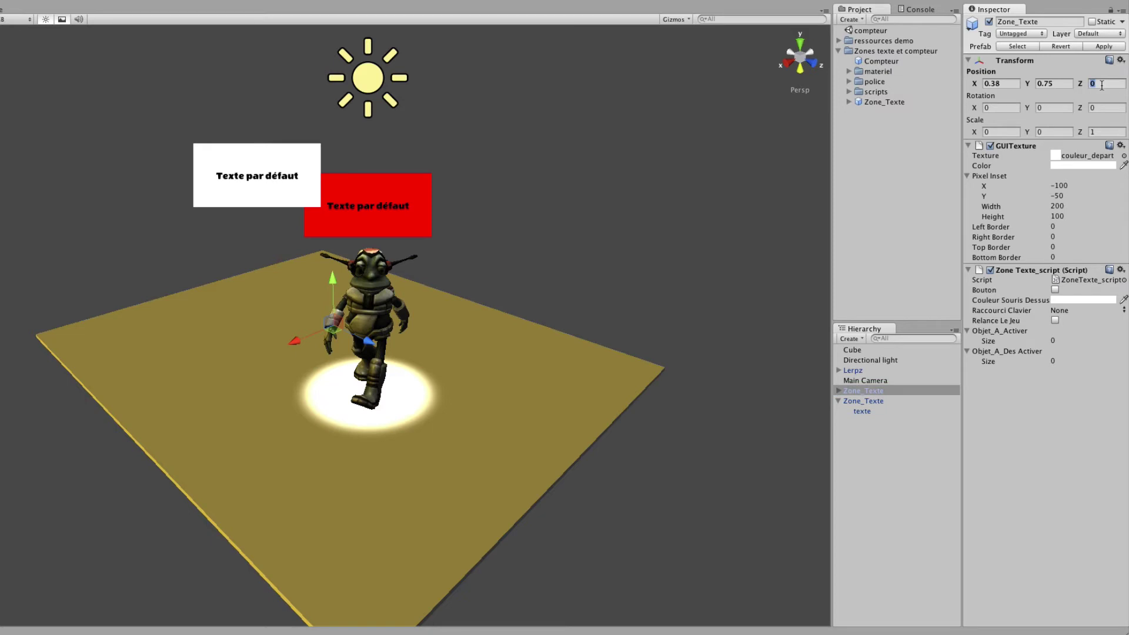
type("-2")
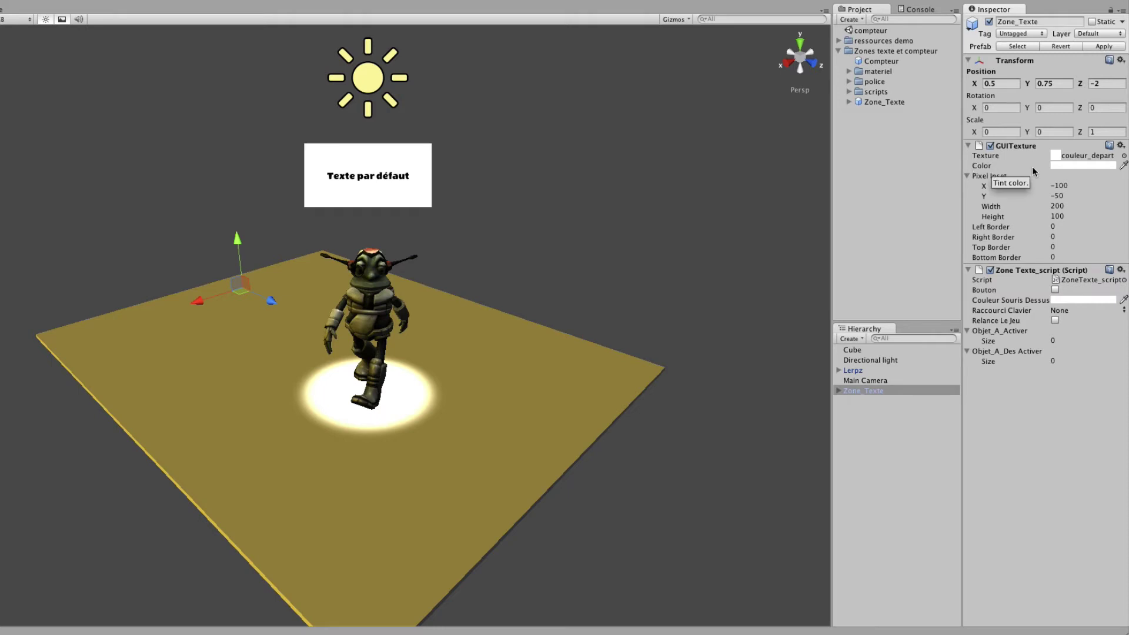
Tint the remaining Zone_Texte's GUITexture red with RGB 223, 0, 0
left_click(1074, 167)
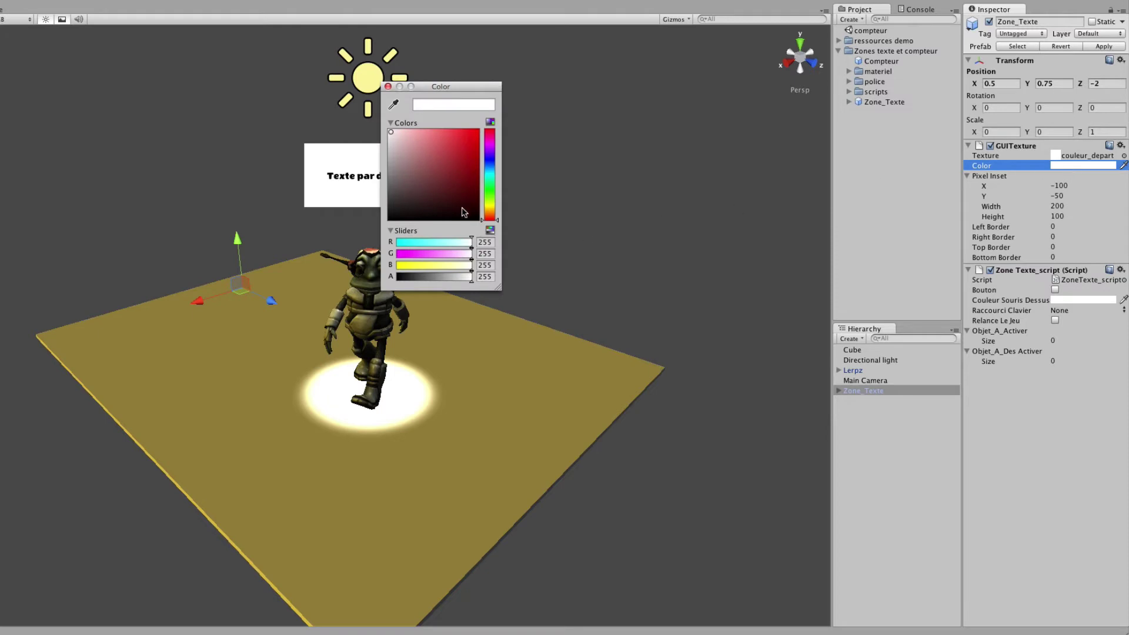
left_click(468, 170)
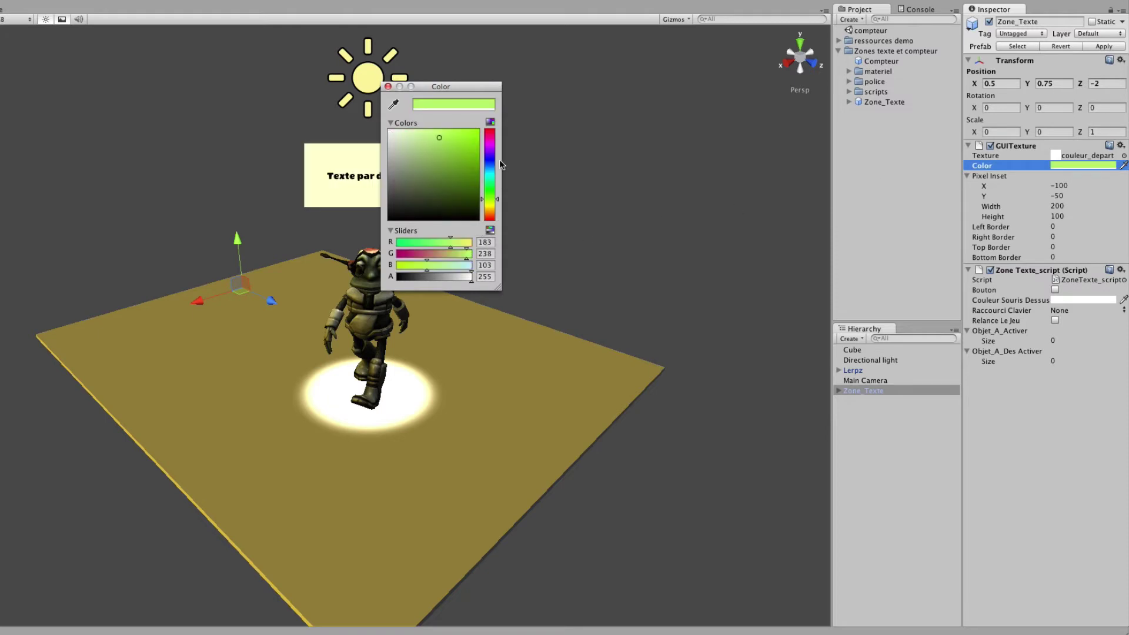
left_click(493, 133)
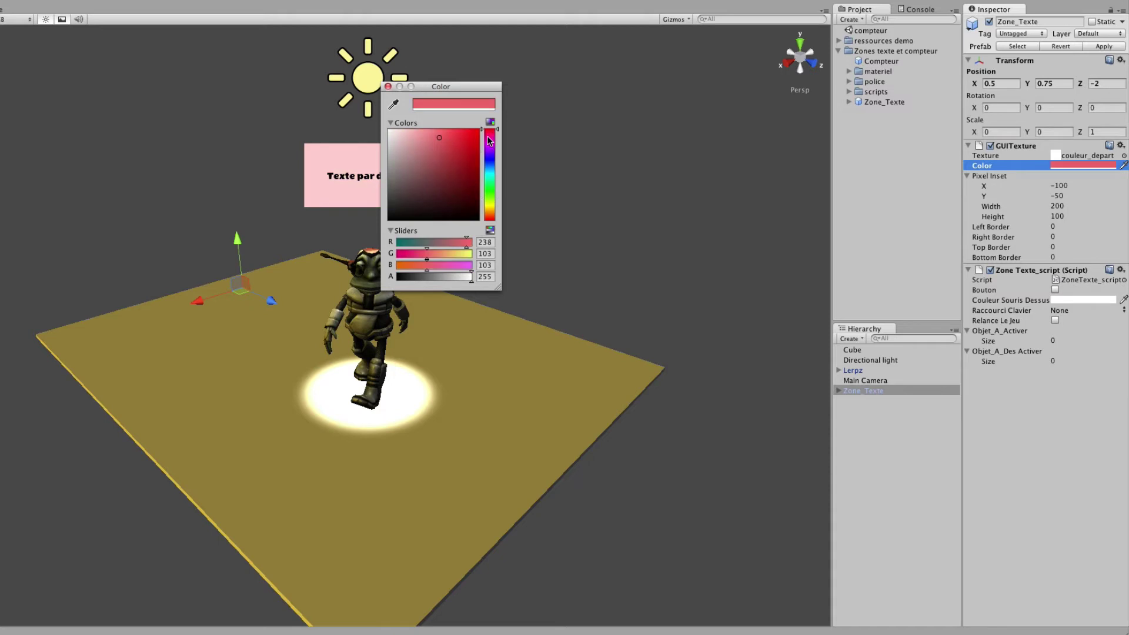
left_click(477, 143)
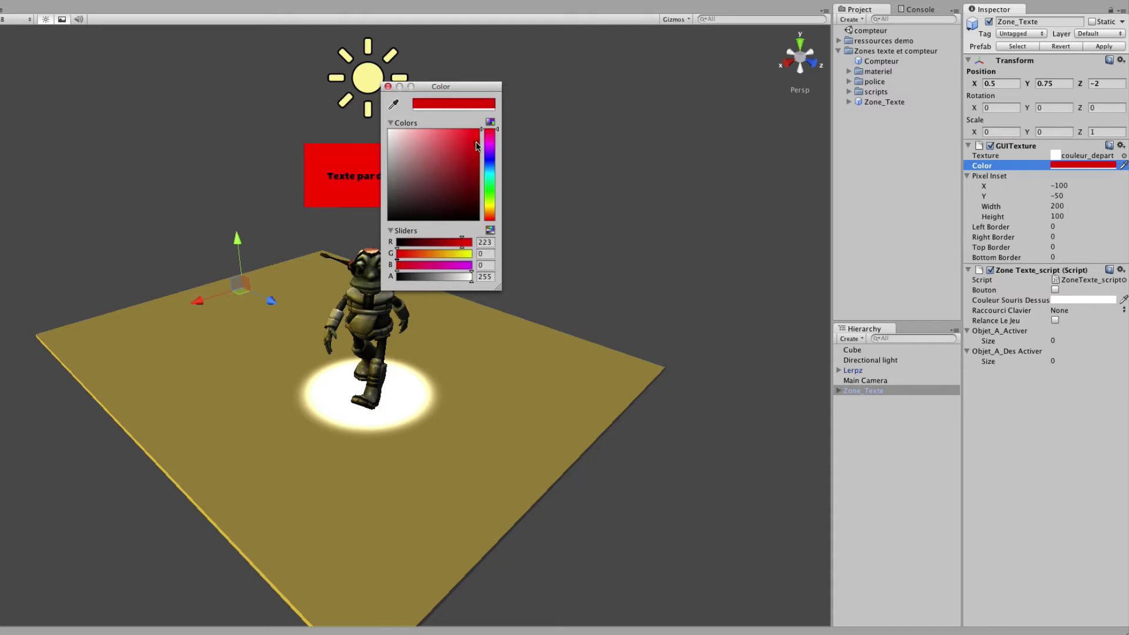
Try the red tint's alpha at 25 and return it to 255
left_click(487, 276)
type("25")
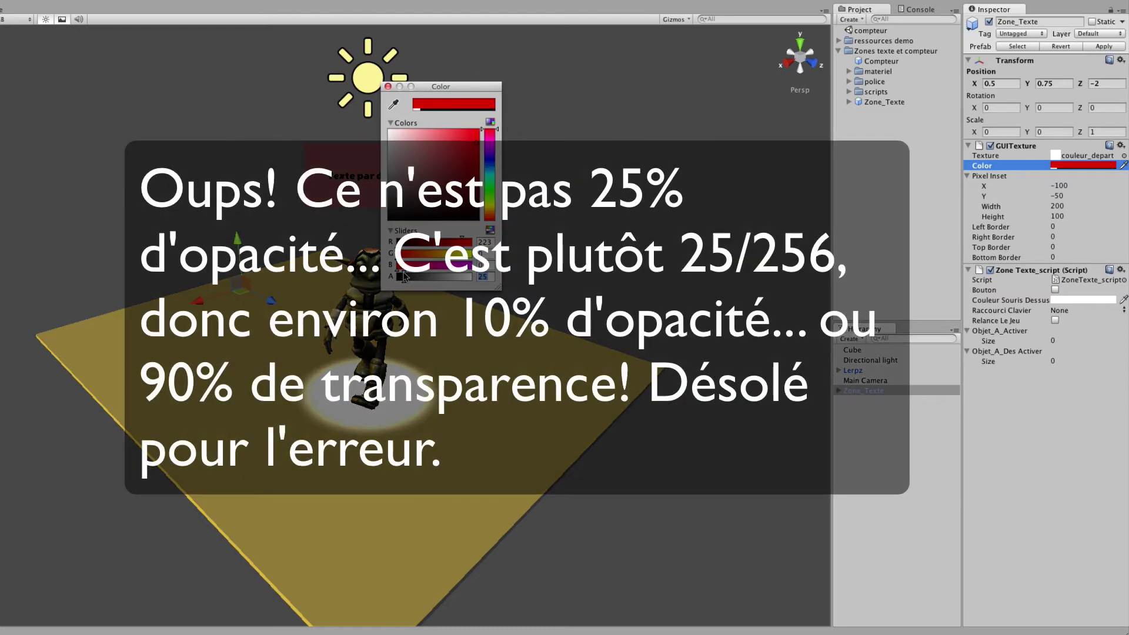
left_click_drag(404, 276, 396, 278)
left_click_drag(396, 277, 475, 280)
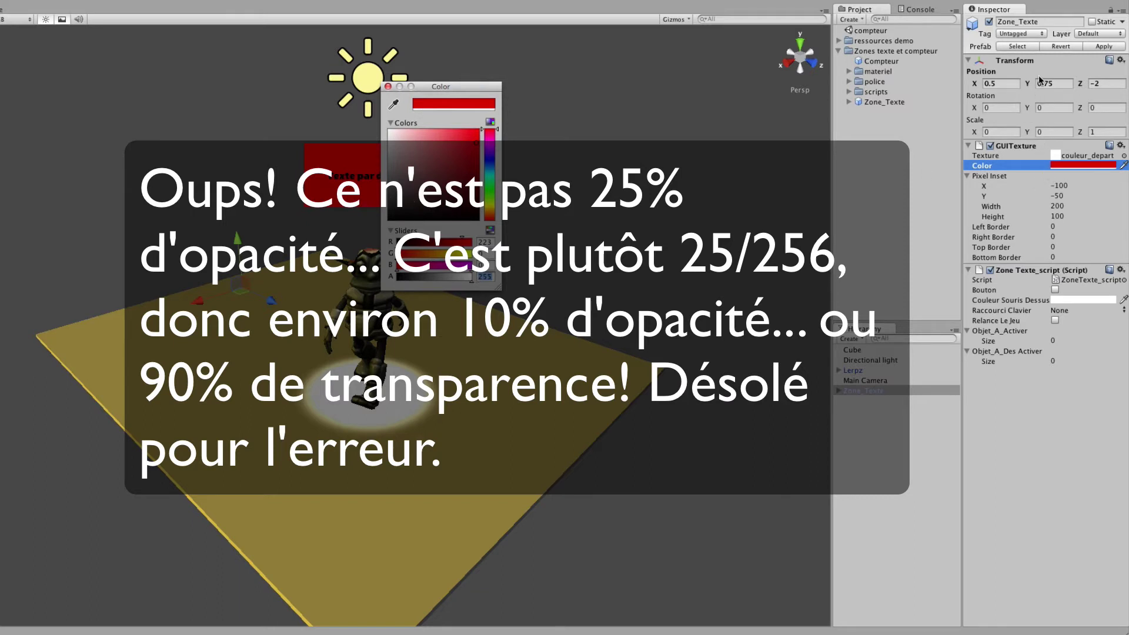
left_click(388, 86)
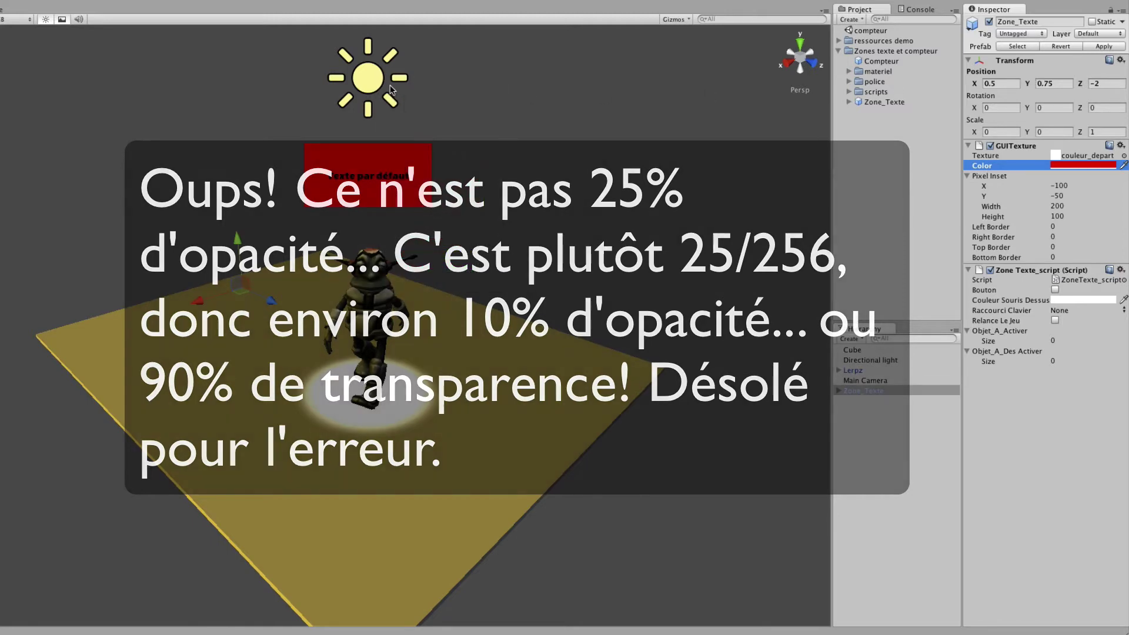
Lower Zone_Texte's Y position to 0.62 and make its red tint semi-transparent with an alpha of 69
left_click_drag(1028, 82, 1019, 83)
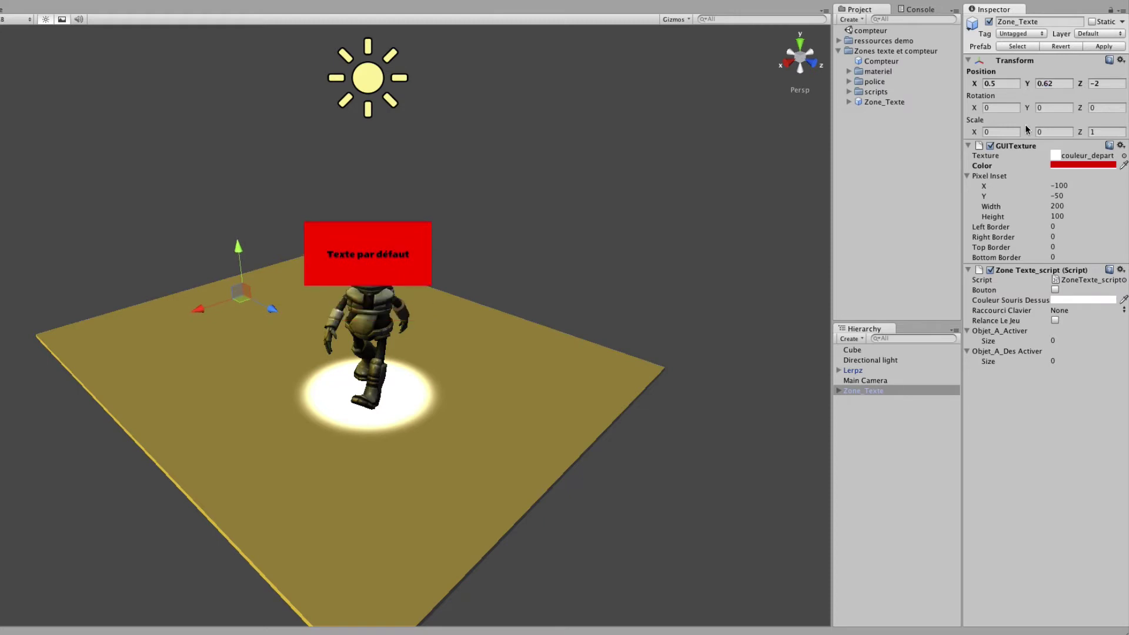
left_click(1085, 166)
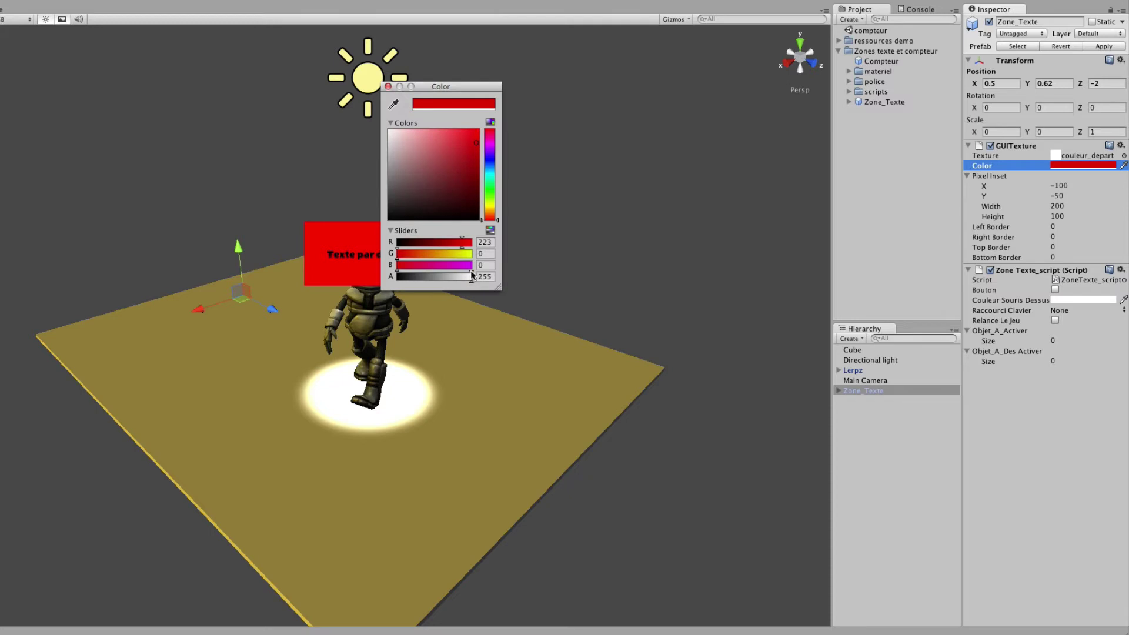
left_click_drag(471, 275, 415, 277)
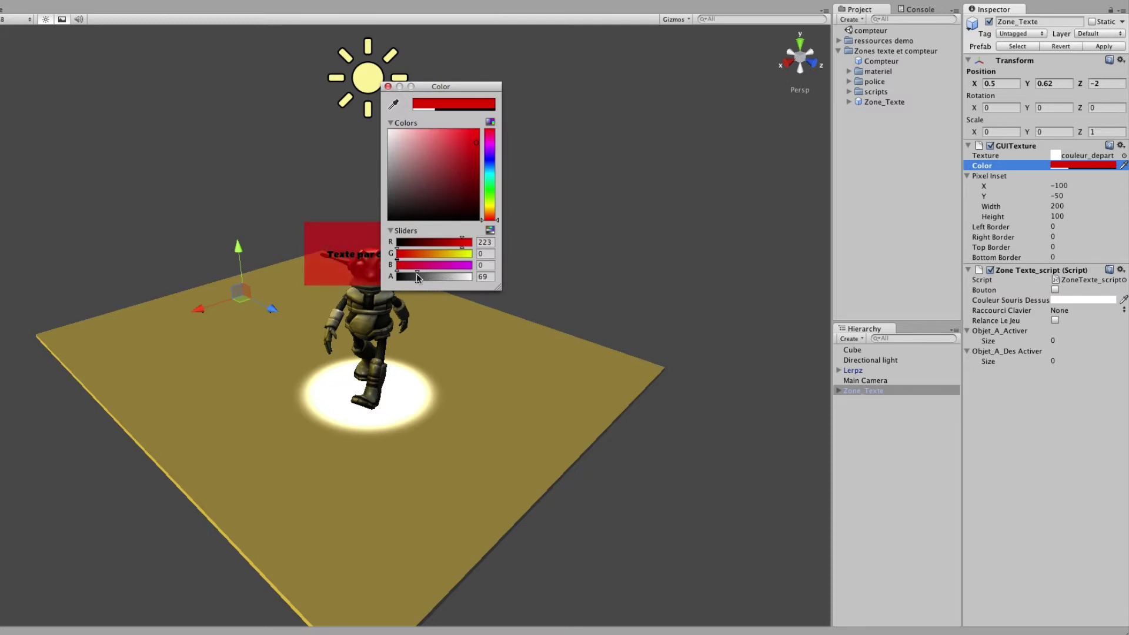
left_click(388, 87)
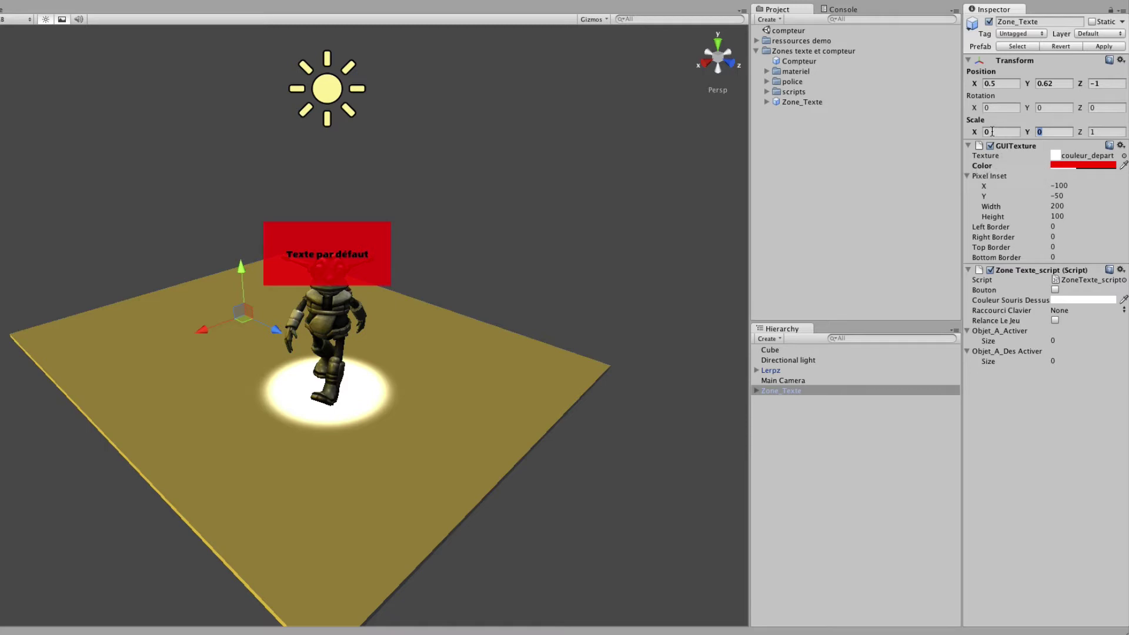
Set Zone_Texte's Y position to 0.5
left_click(991, 131)
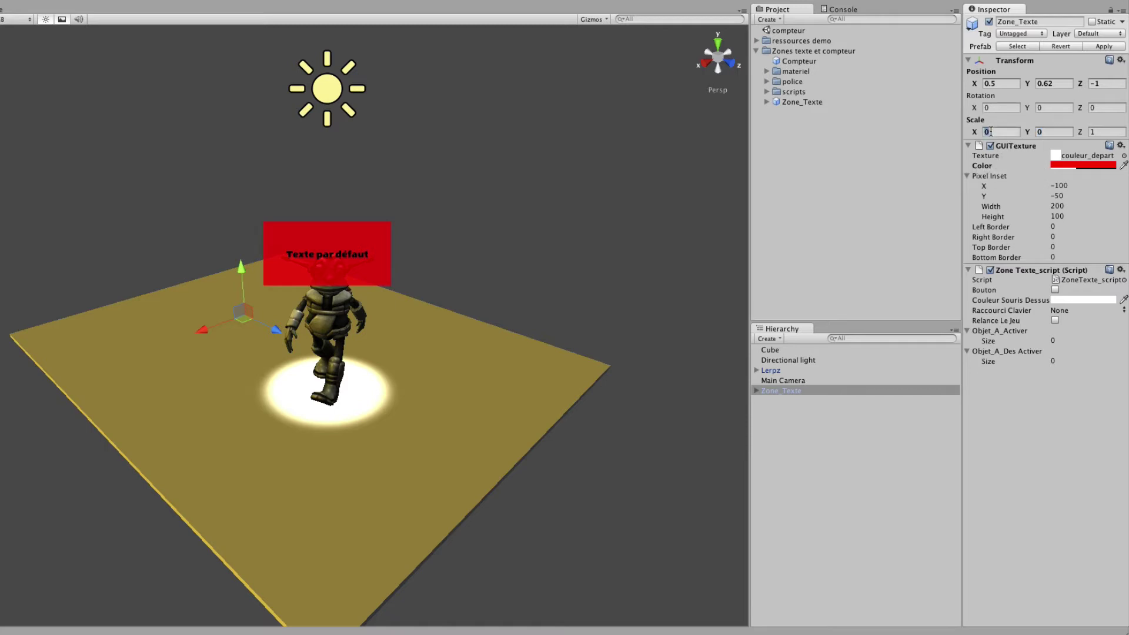
left_click(1047, 131)
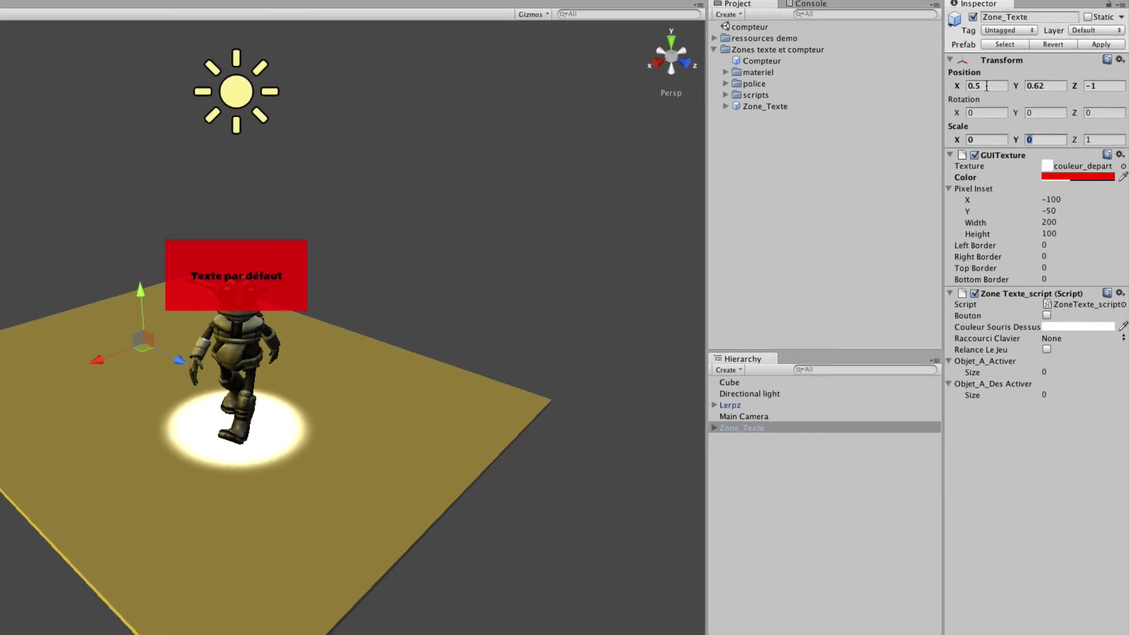
left_click(1048, 86)
type("0,5")
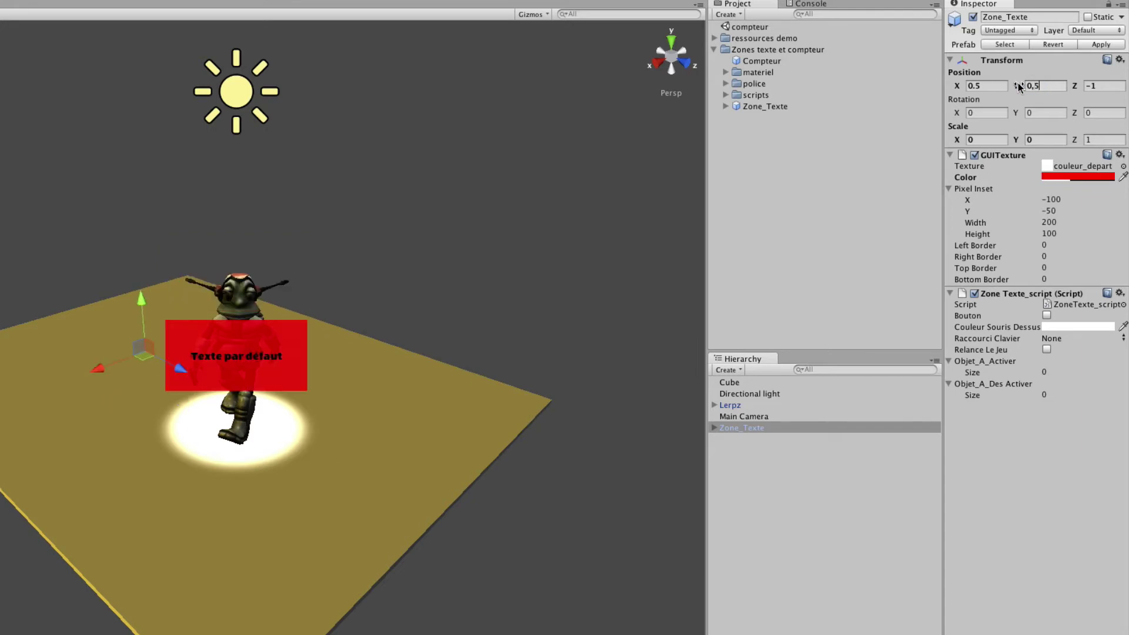
Set Zone_Texte's X and Y scale to 1 to cover the whole view
left_click(980, 139)
type("1")
left_click(1038, 139)
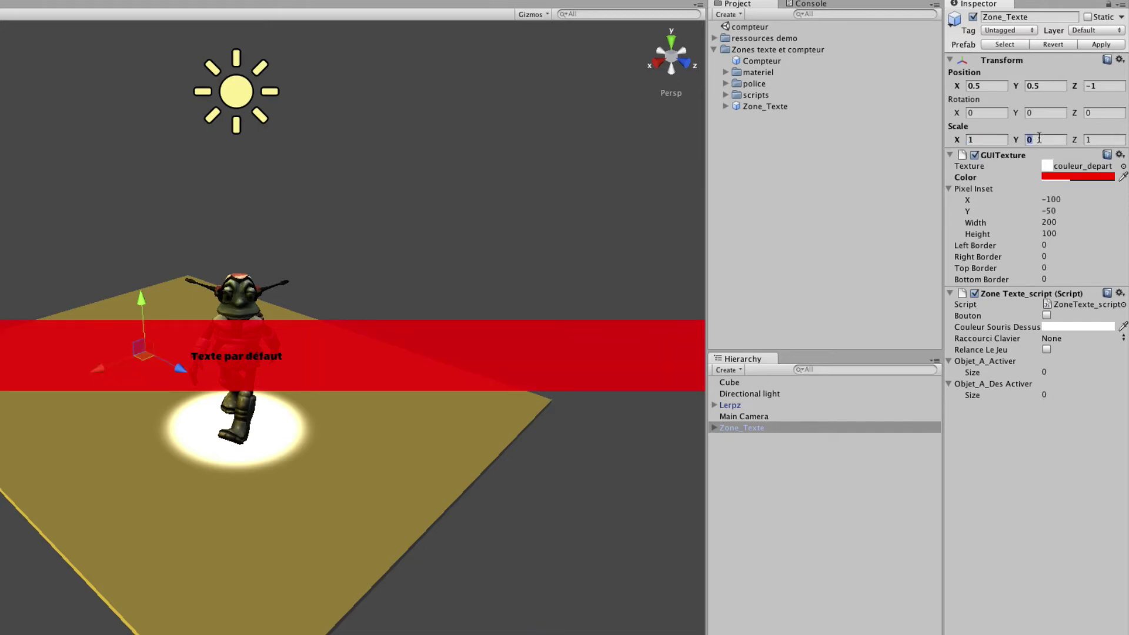
type("1")
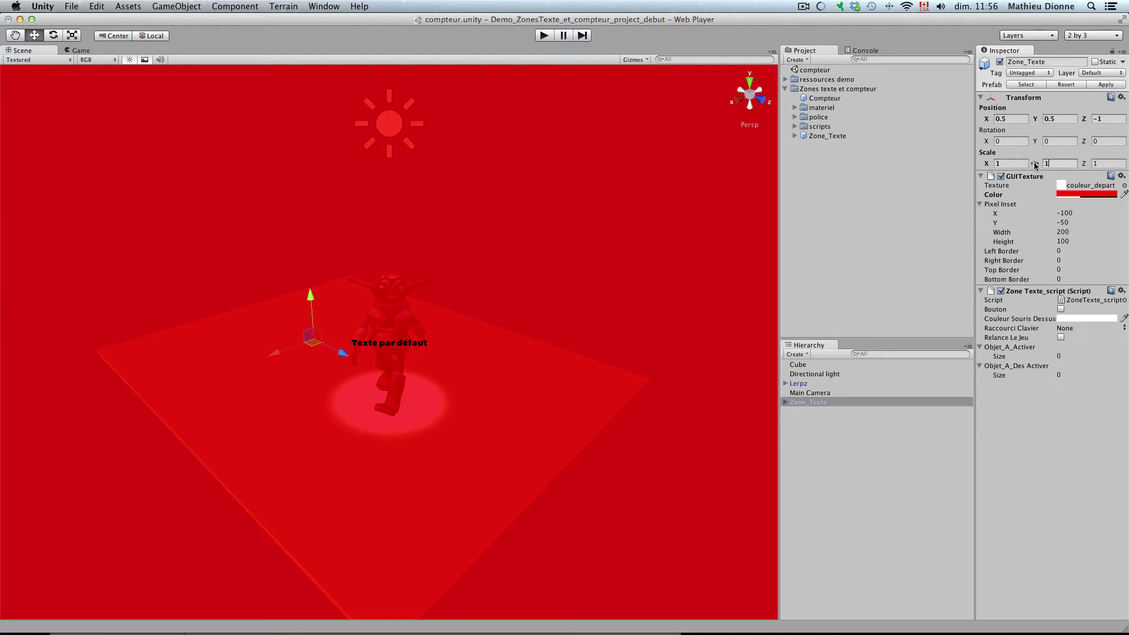
Reduce Zone_Texte's scale to 0.36 in X and 0.22 in Y
left_click(986, 166)
left_click_drag(986, 165, 963, 169)
left_click_drag(1036, 163, 1006, 167)
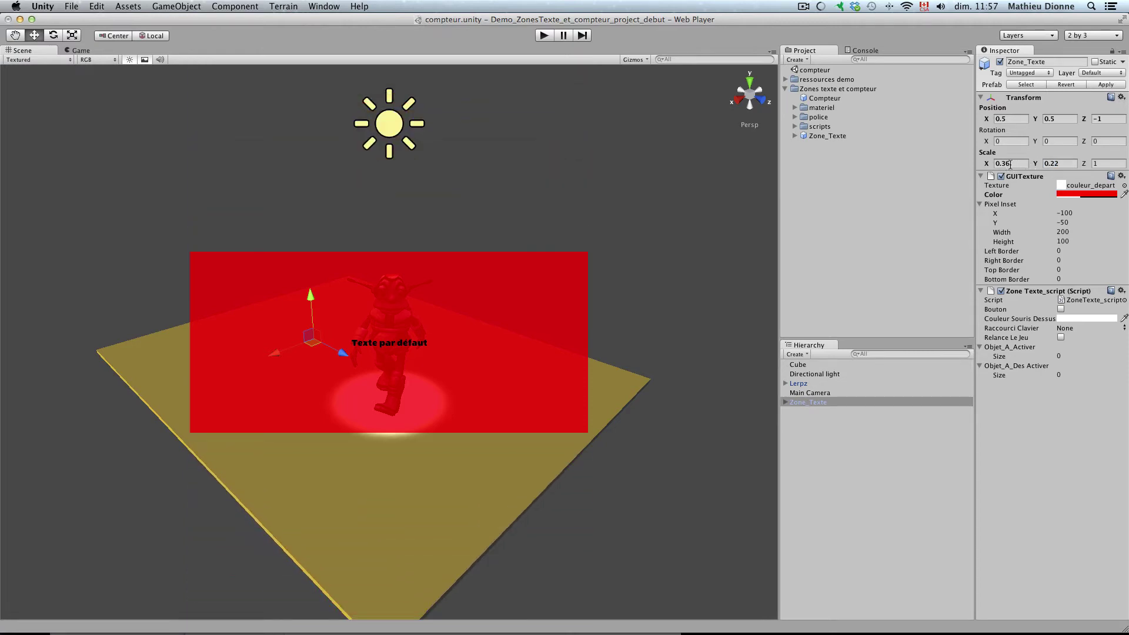
Set Zone_Texte's X and Y scale to 0
left_click(1010, 164)
type("0")
left_click(1063, 165)
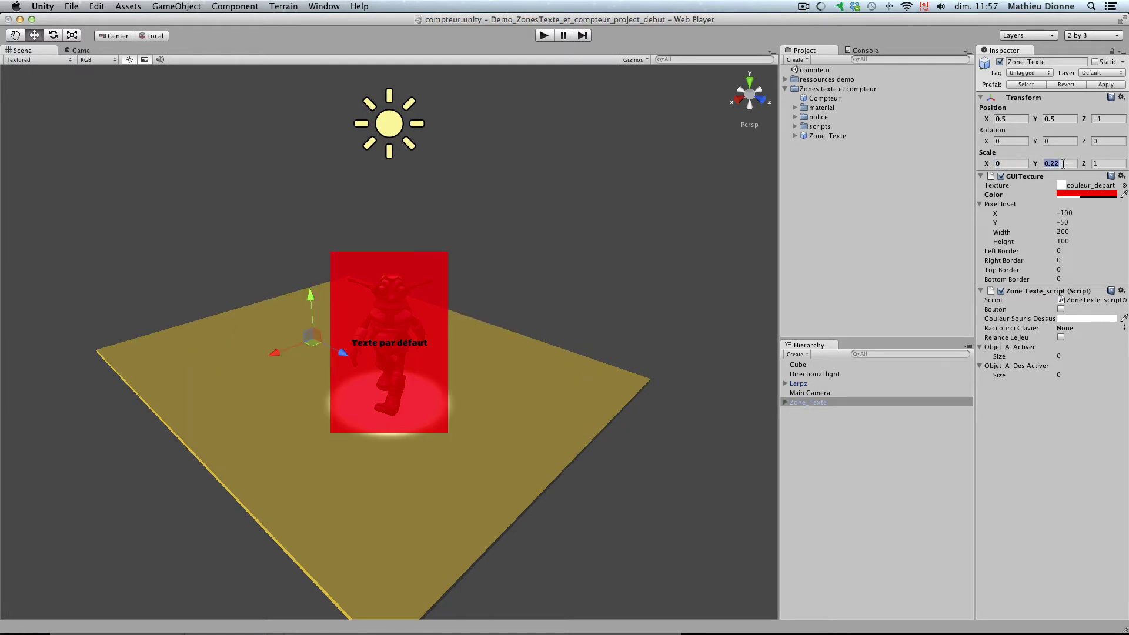
type("0")
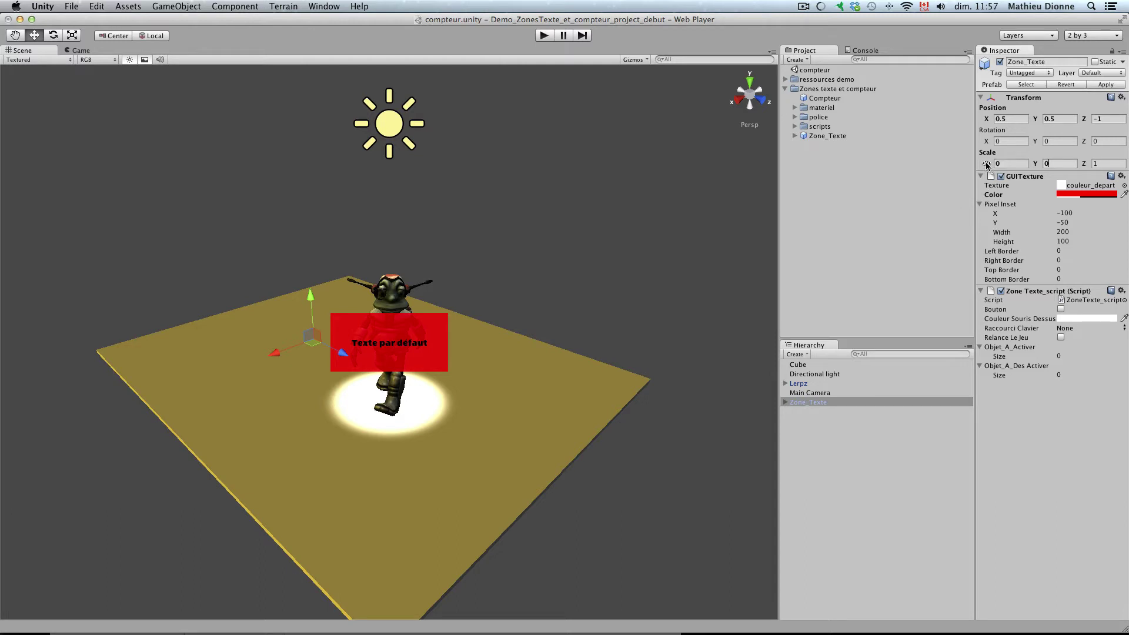
Try a negative X scale of about -0.06 on Zone_Texte and a reduced Y scale
left_click_drag(987, 165, 981, 166)
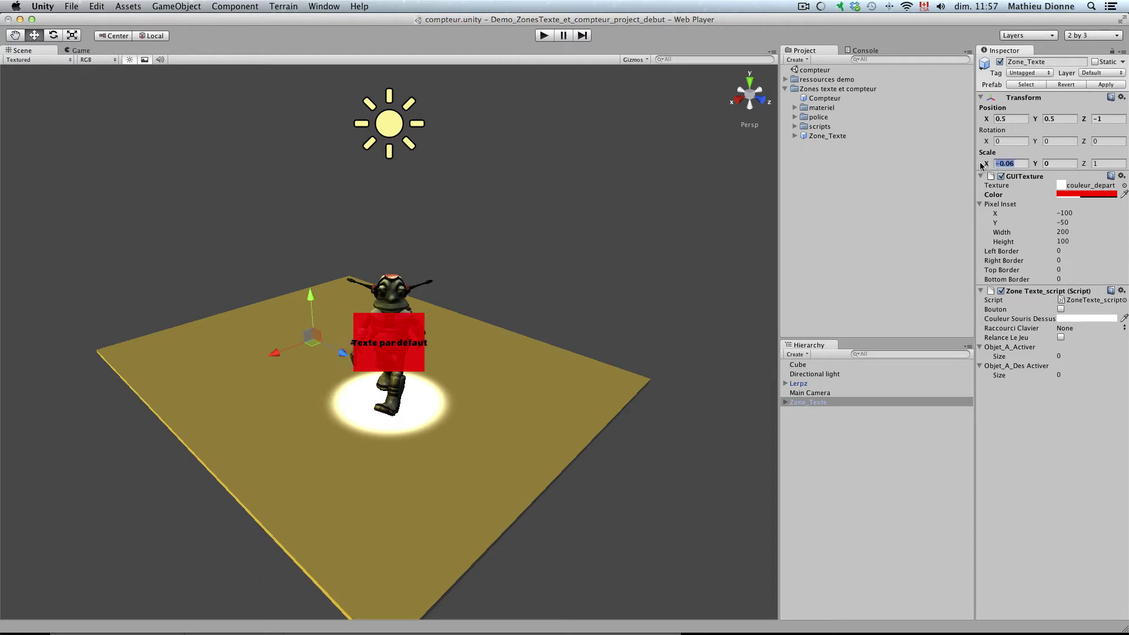
left_click(1014, 164)
left_click_drag(1036, 167, 1030, 169)
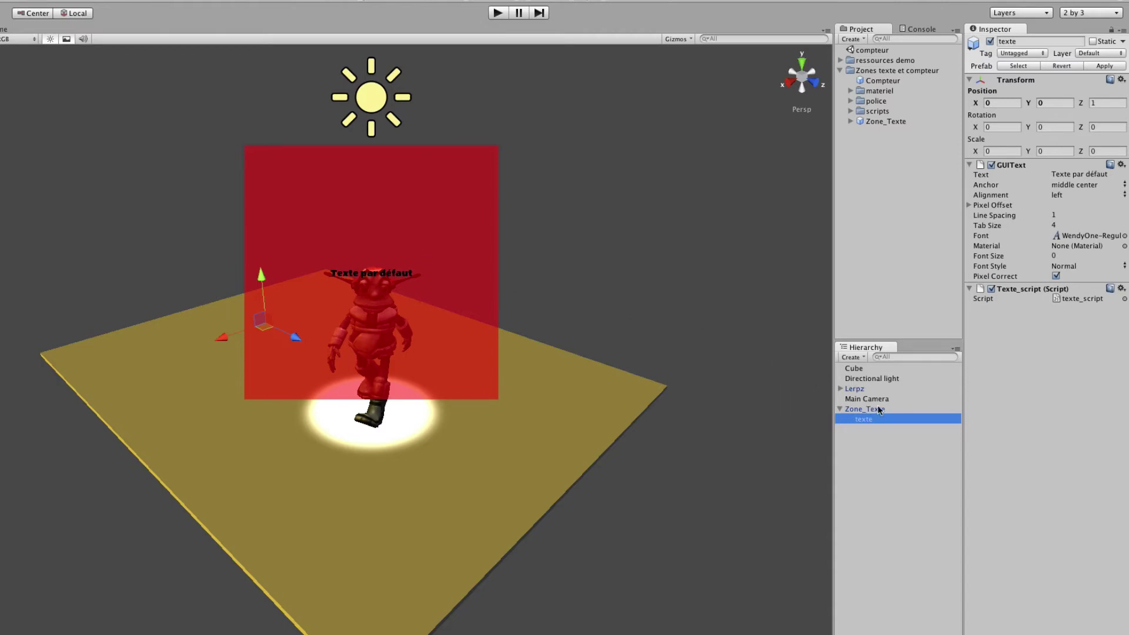
Set the GUIText text of Zone_Texte's child texte to "Cliquez ici pour commencer"
left_click(1080, 174)
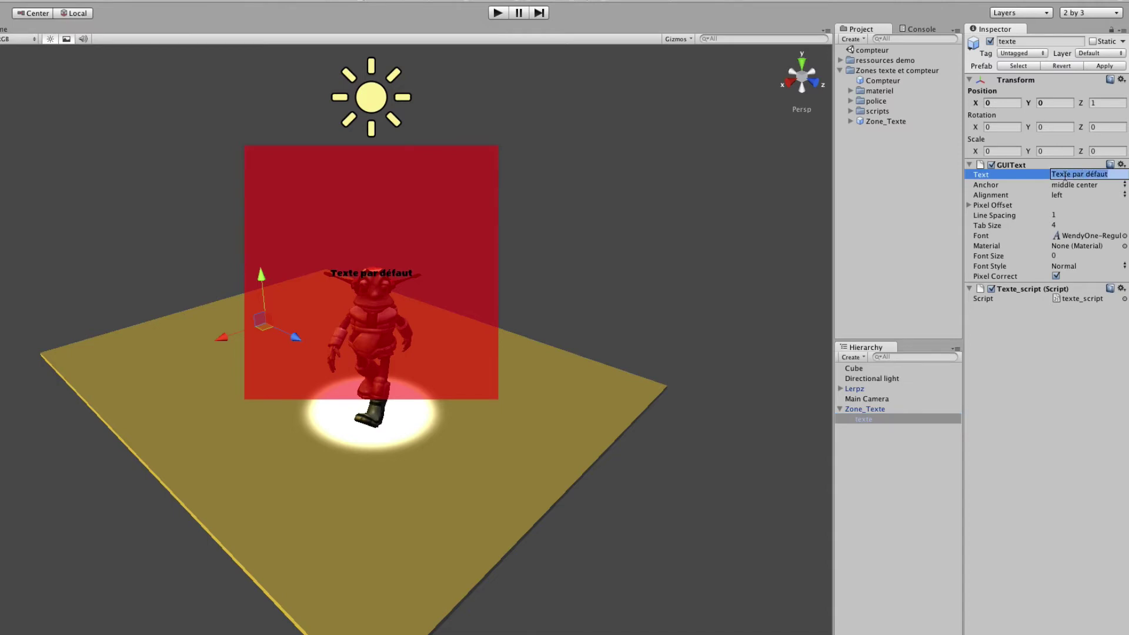
type("Cli")
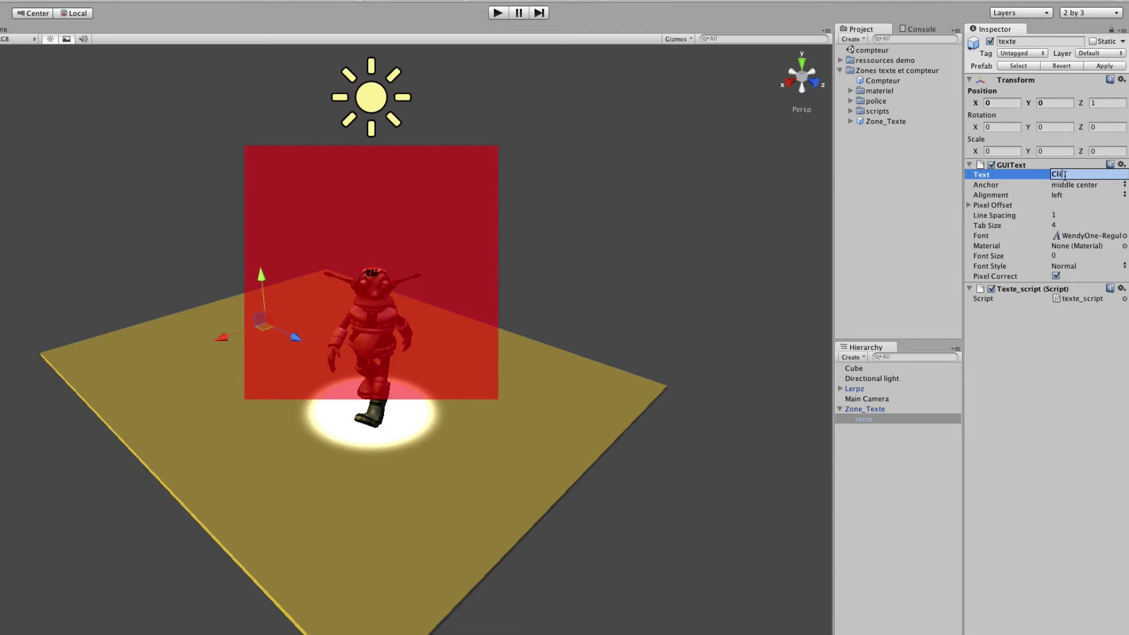
type("quez ici pour c")
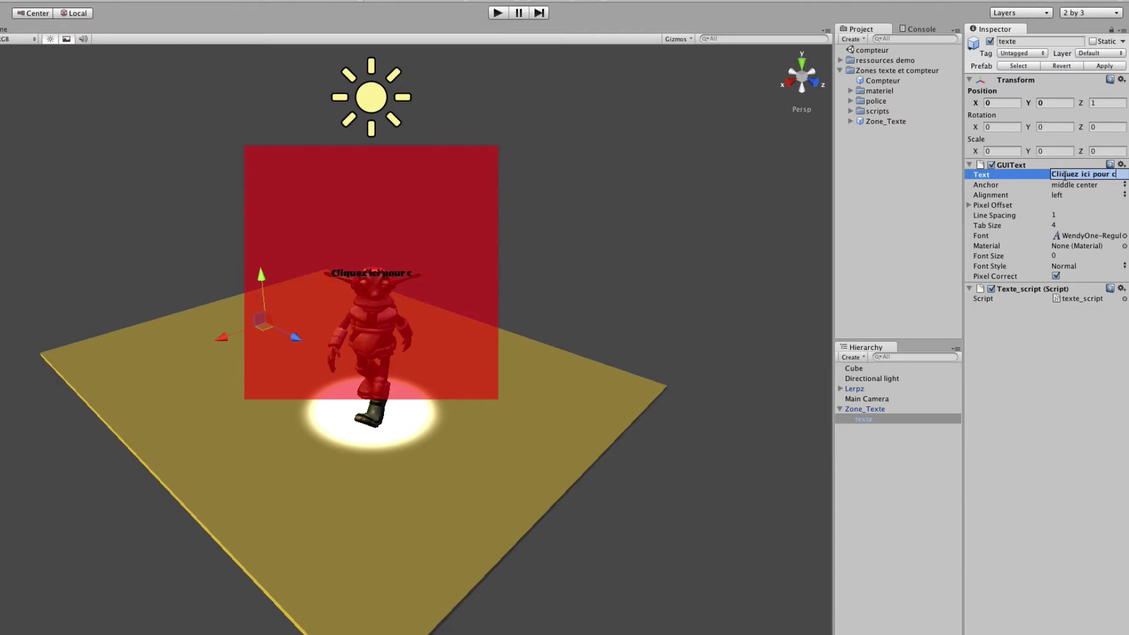
type("ommencer")
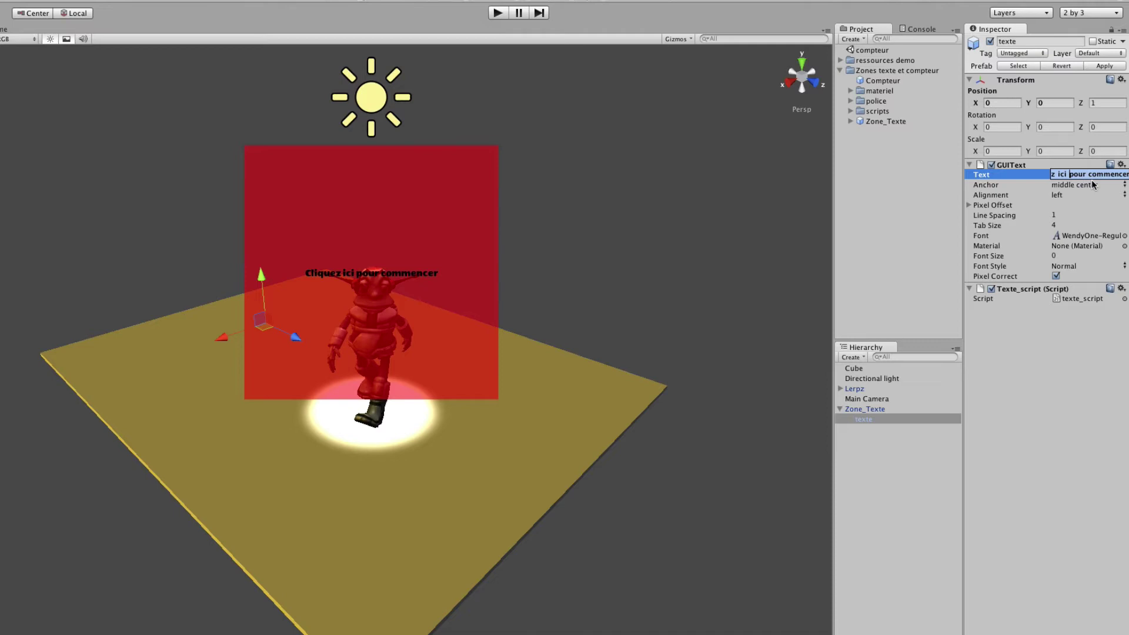
key("Return")
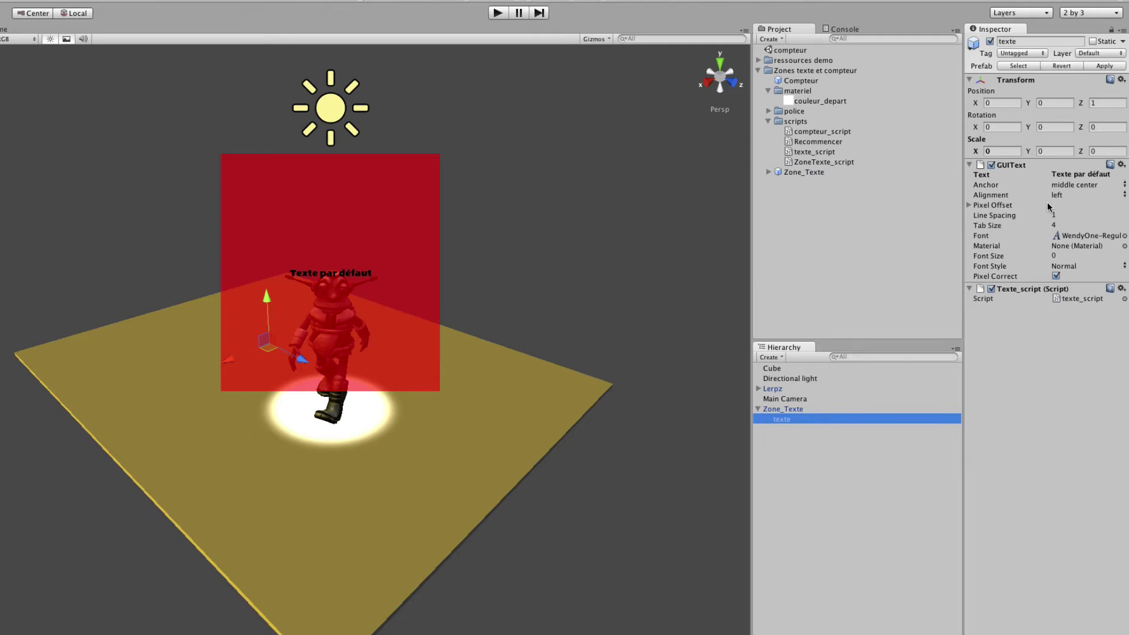
Switch to TextEdit, write "Cliquez ici" and "pour recommencer" on two separate lines, and copy all of it
key("super+Tab")
key("super+Tab")
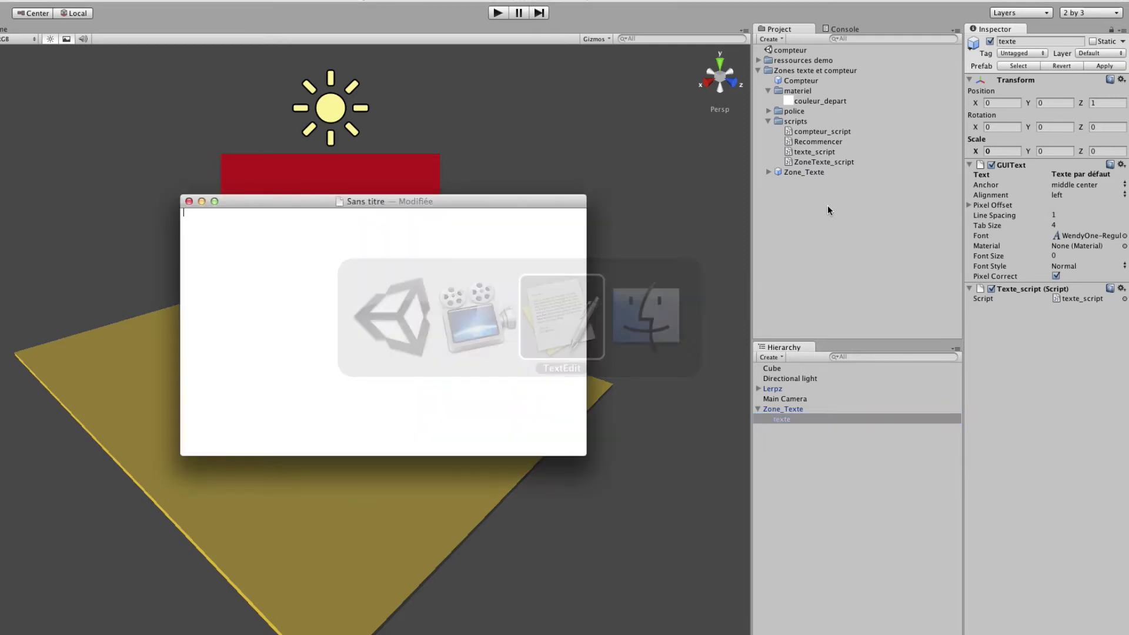
type("Cli")
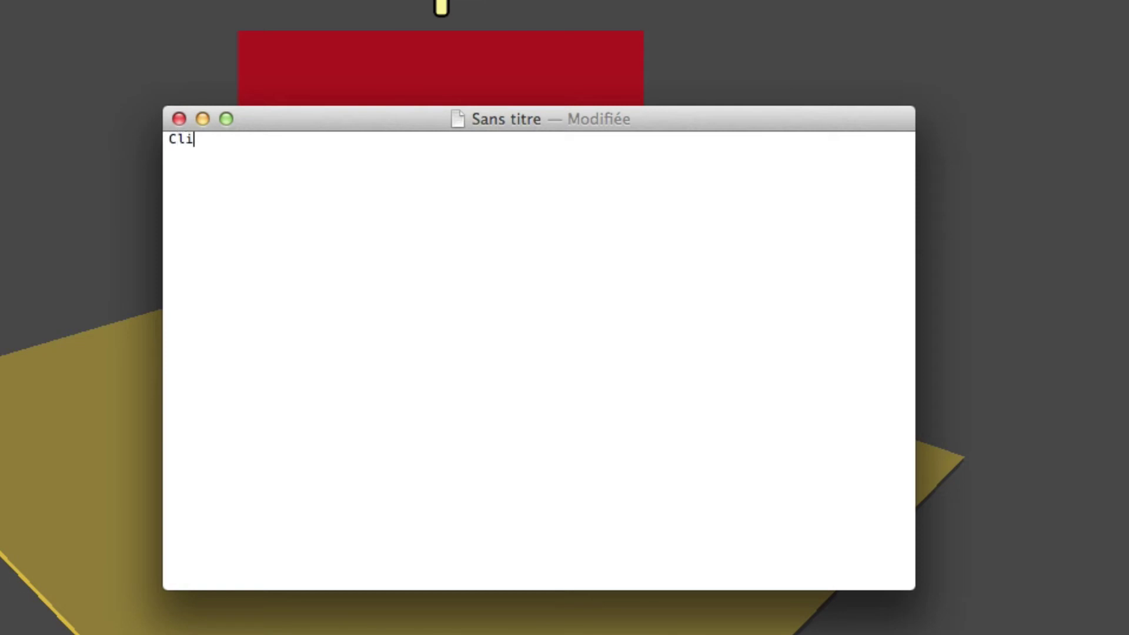
type("quez ici")
key("Return")
type("pour re")
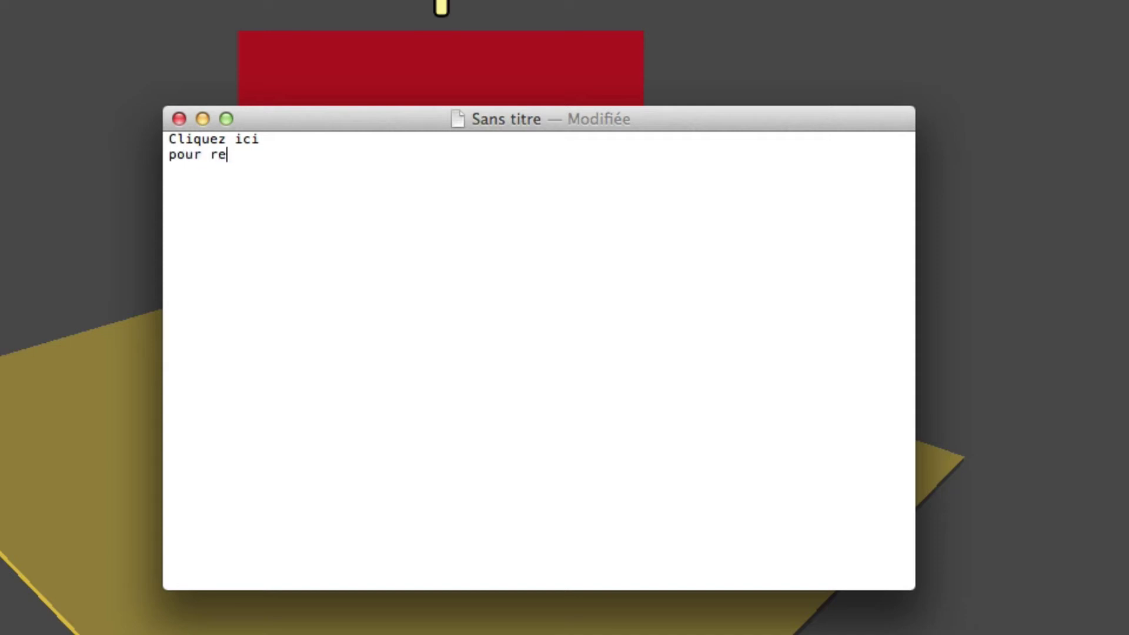
type("commencer")
key("super+a")
key("super+c")
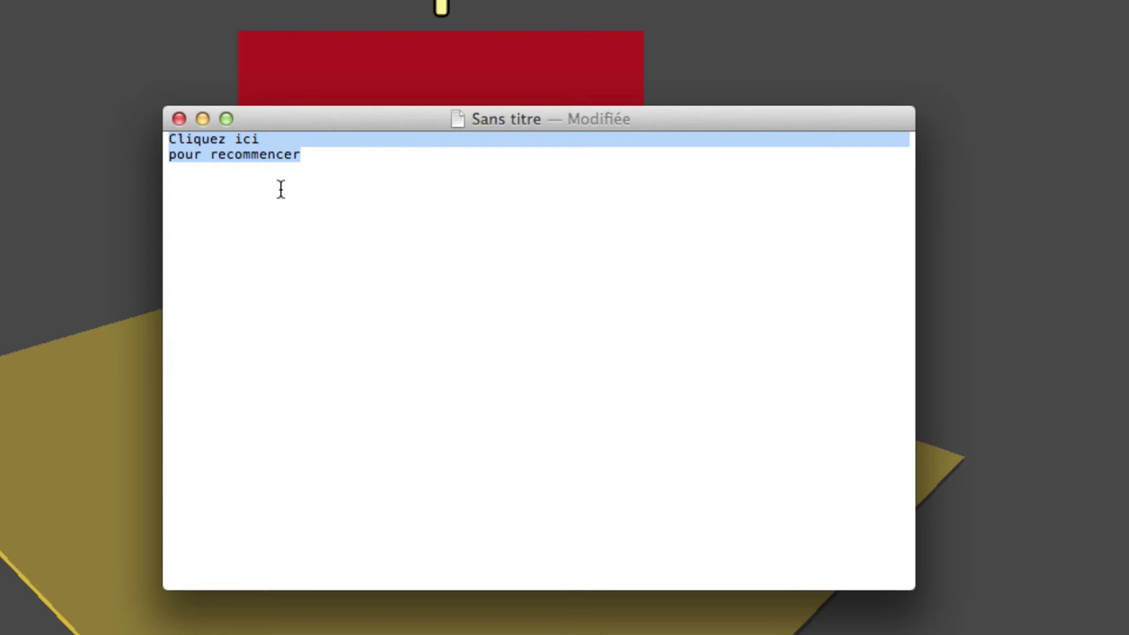
Return to Unity and replace texte's default text with the copied two-line text
key("super+Tab")
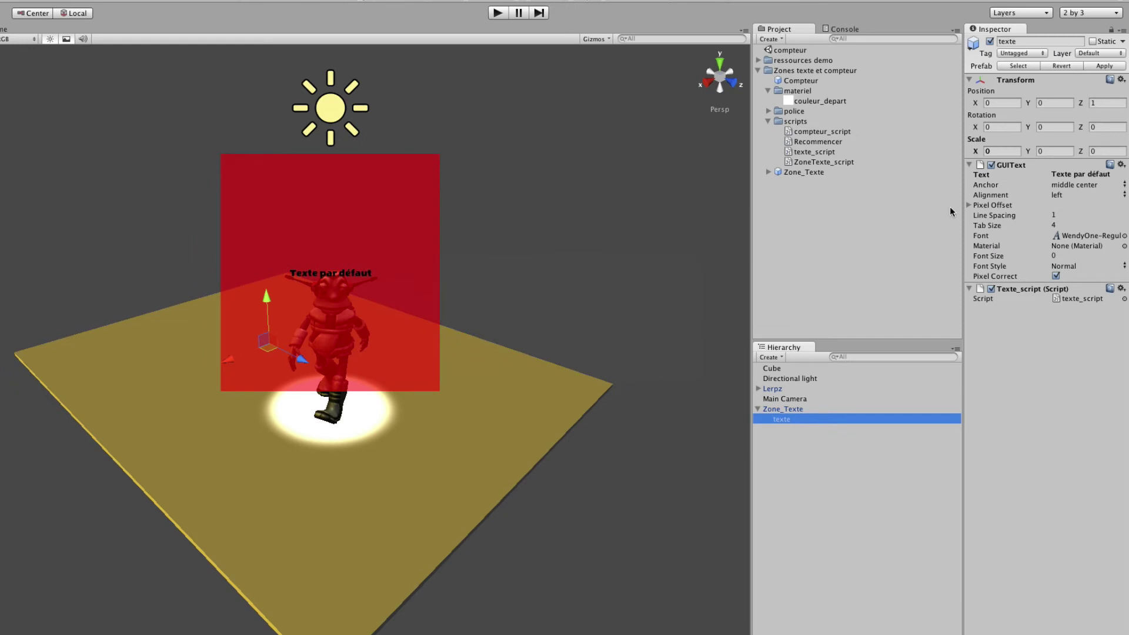
left_click(1066, 173)
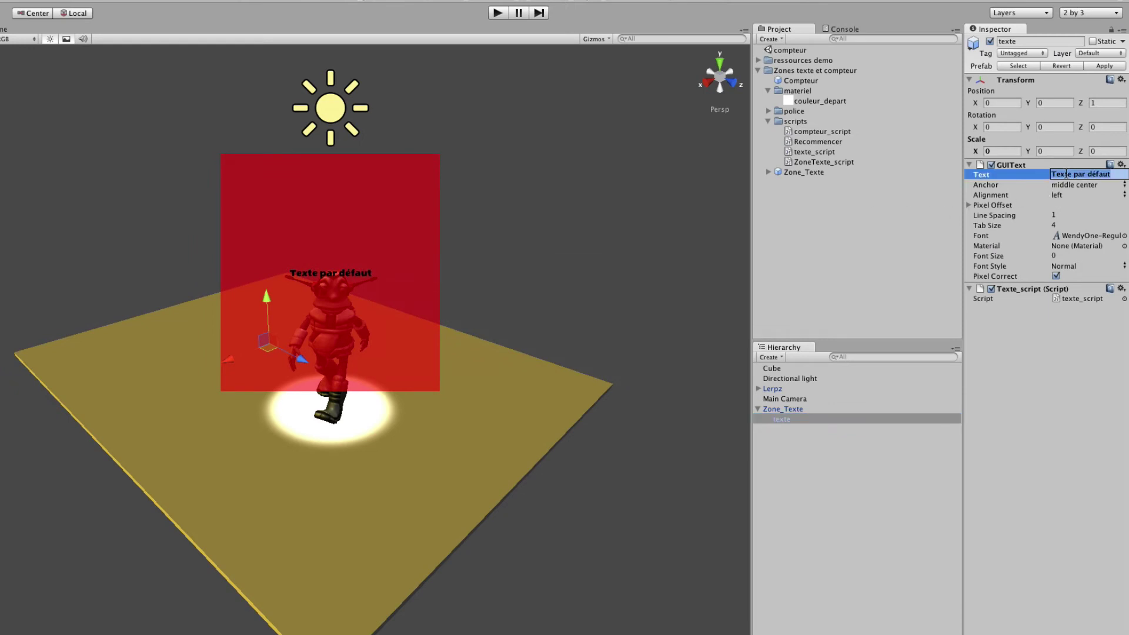
key("super+v")
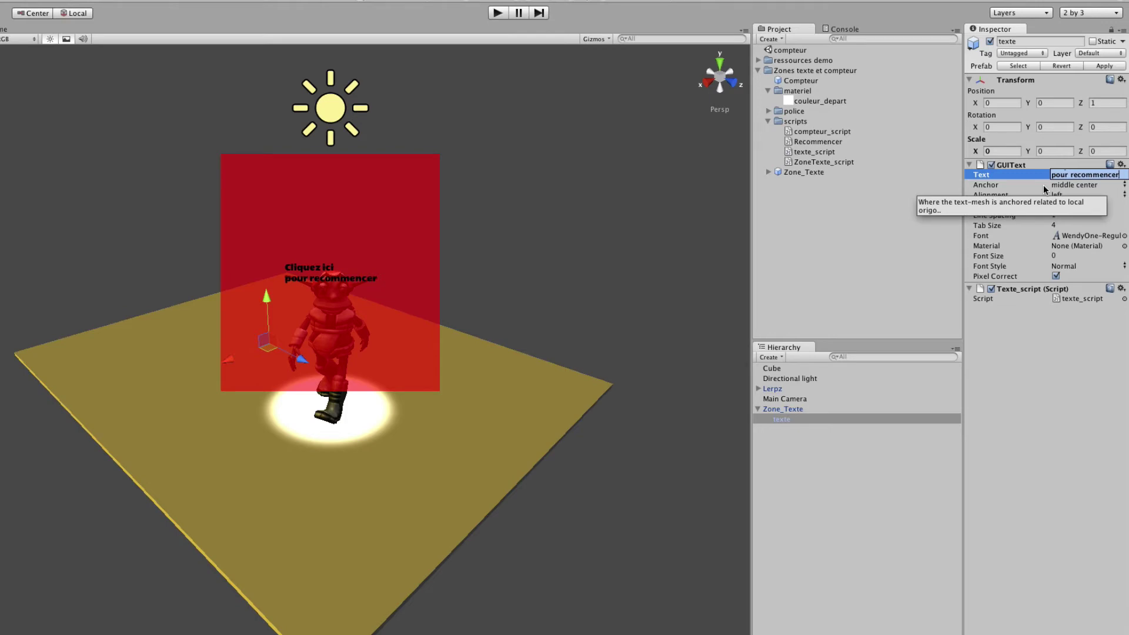
key("Return")
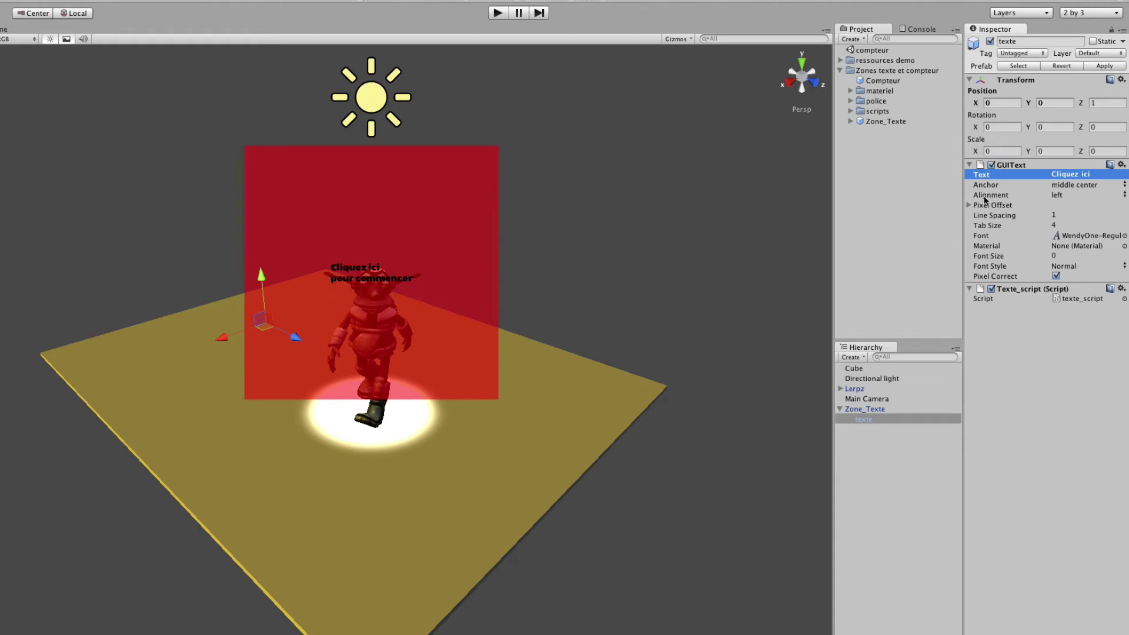
Set the alignment of texte's two-line text to center
left_click(1064, 195)
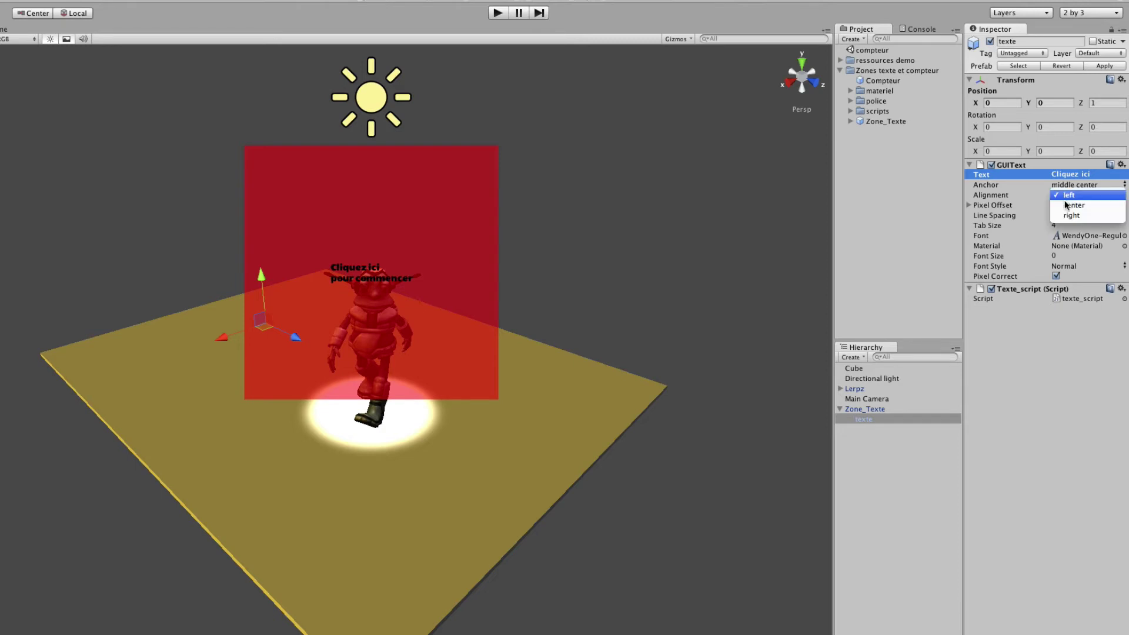
left_click(1064, 207)
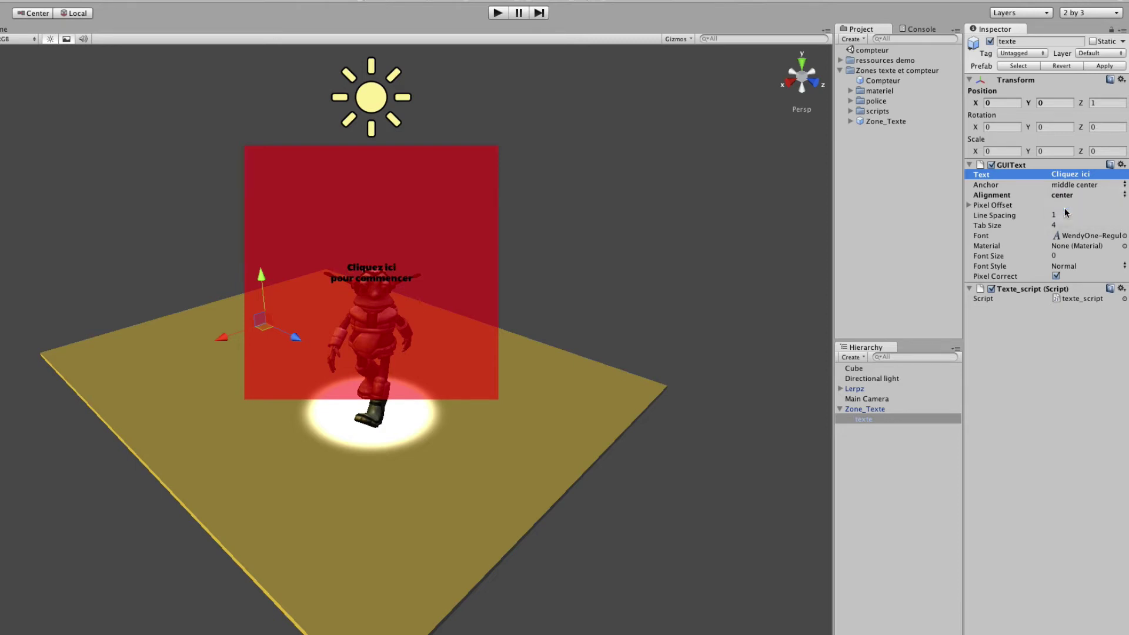
left_click(1062, 198)
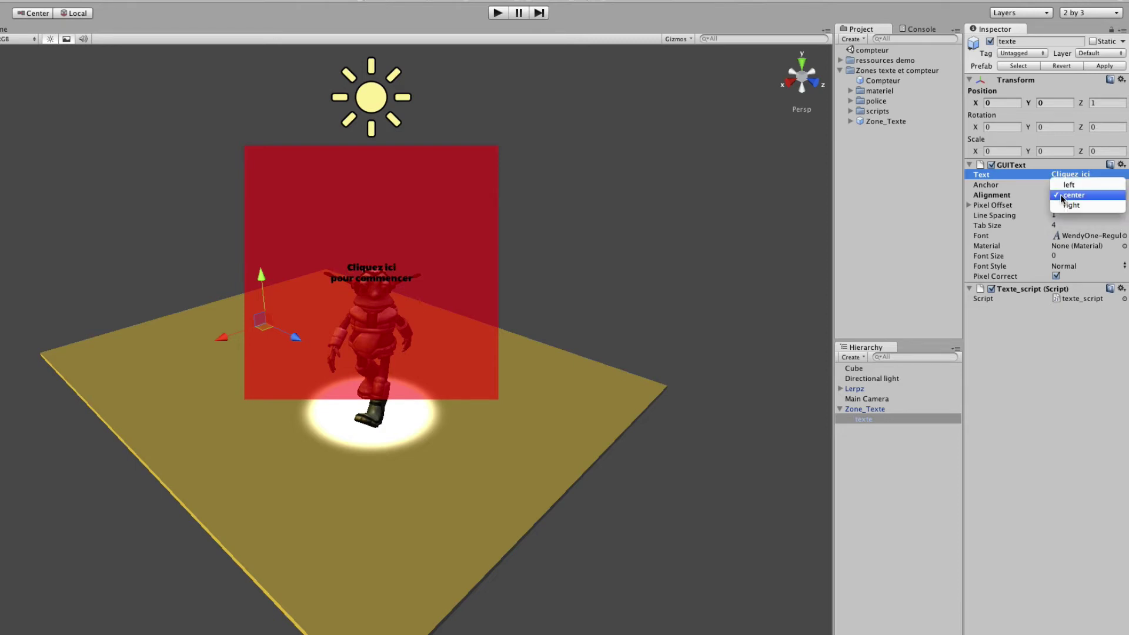
left_click(1061, 207)
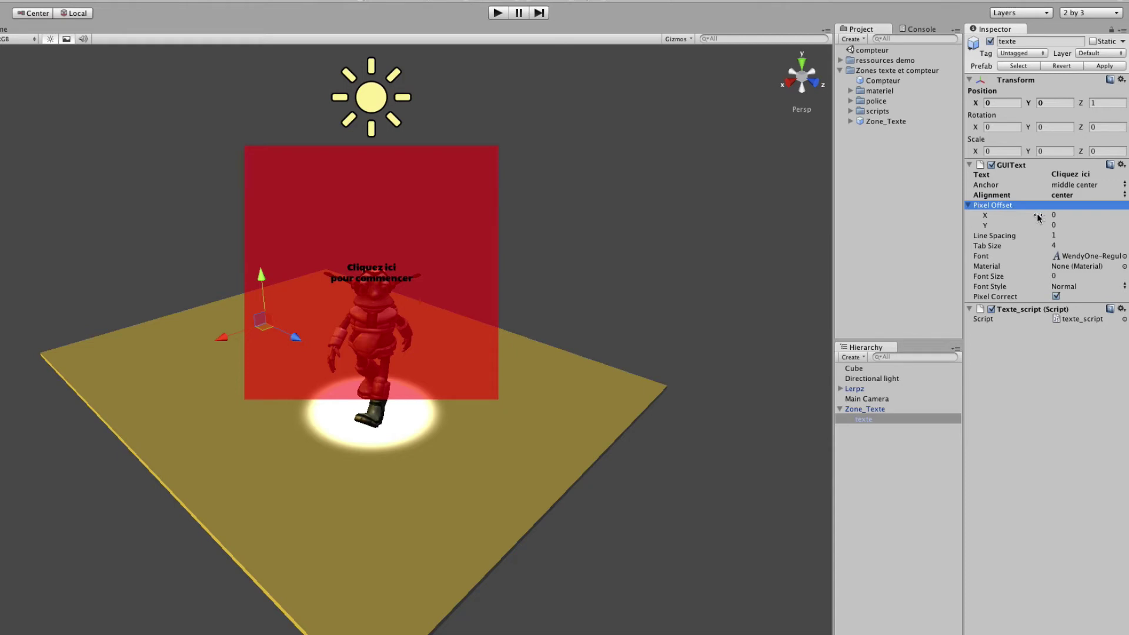
Try shifting texte sideways with its X pixel offset, up to about 12, and reset that offset to 0
left_click_drag(1032, 218, 973, 209)
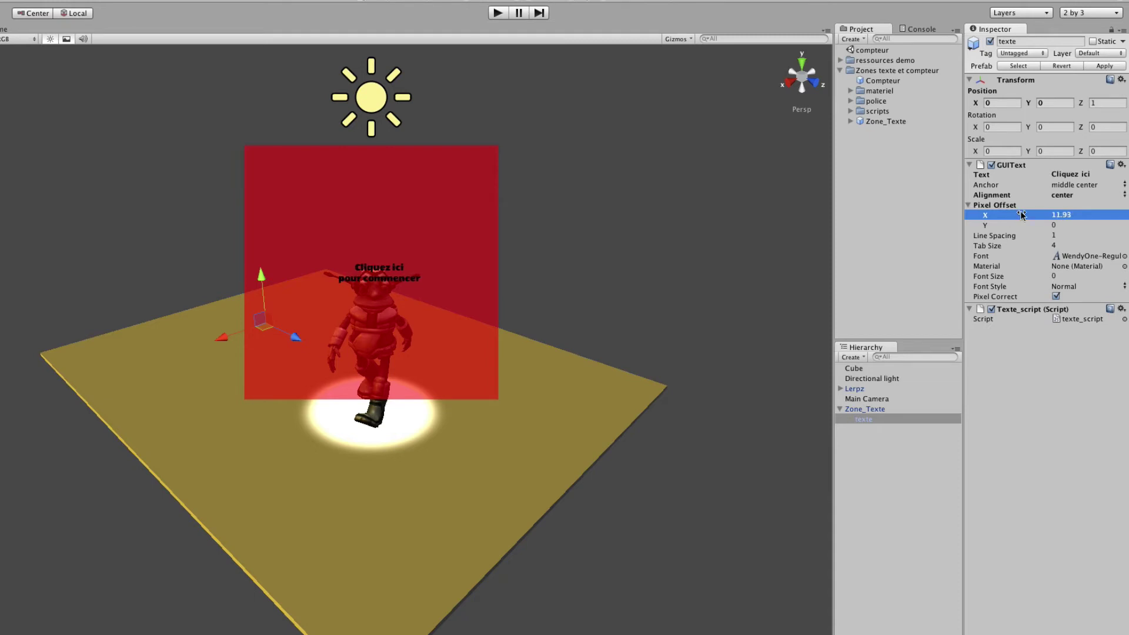
left_click(1065, 217)
type("0")
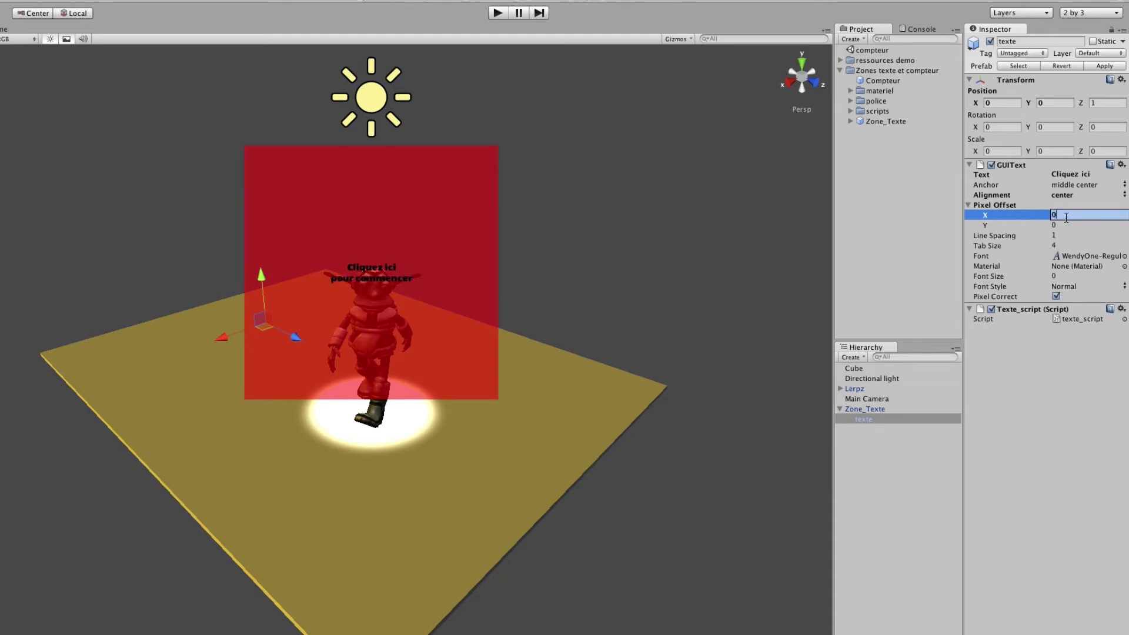
Try Y pixel offsets of 50 and -50 on texte and clear the value again
left_click(1065, 225)
type("5")
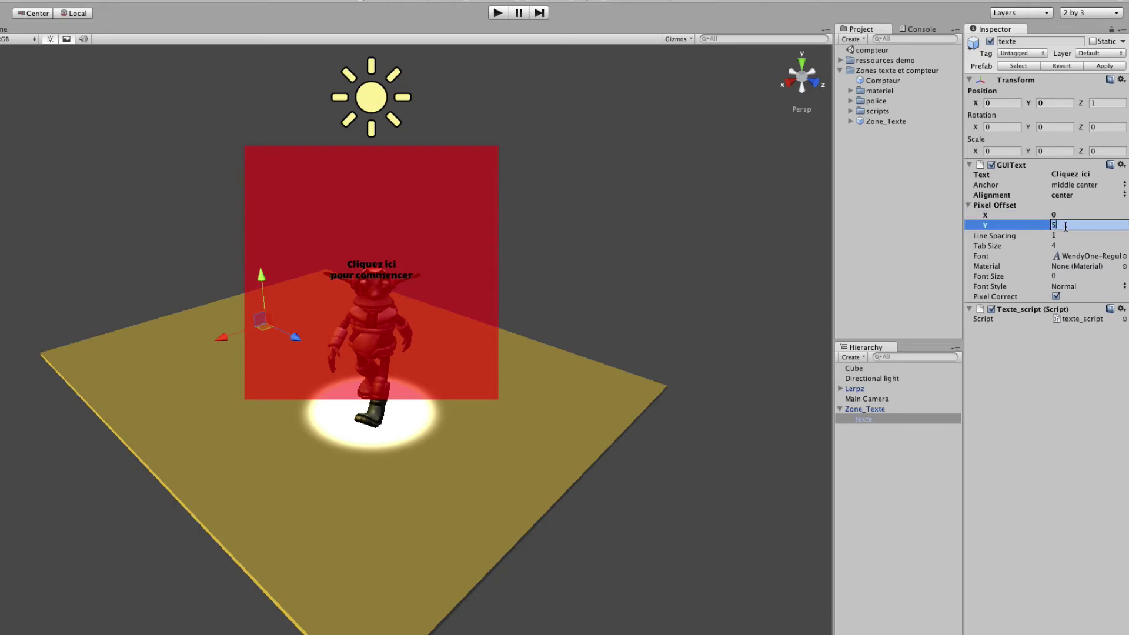
type("0")
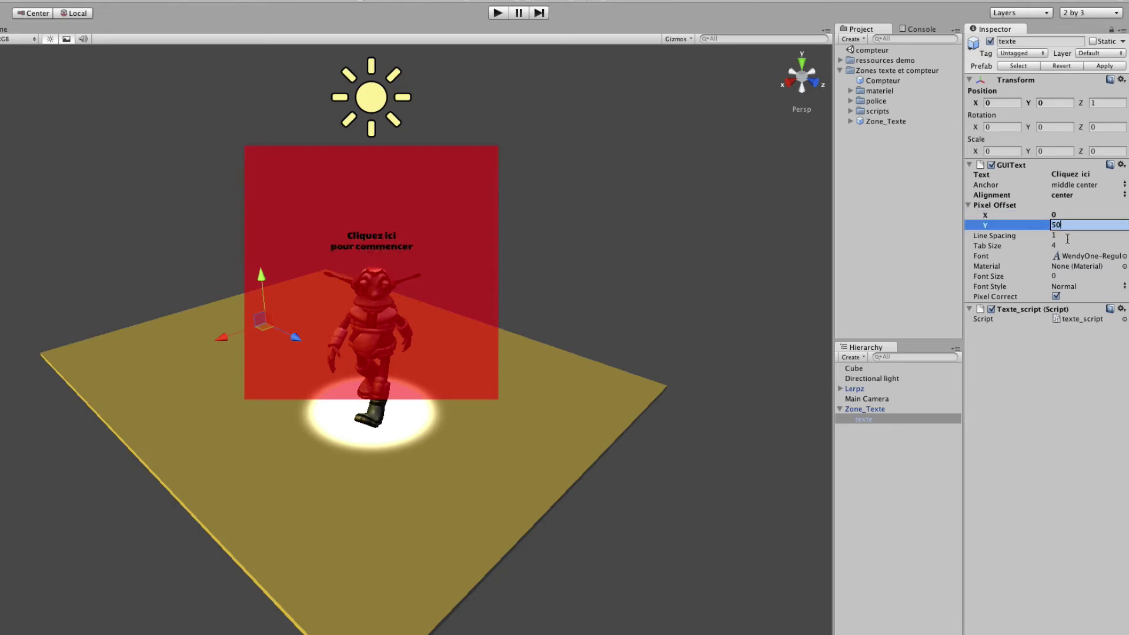
key("BackSpace")
key("BackSpace")
type("-50")
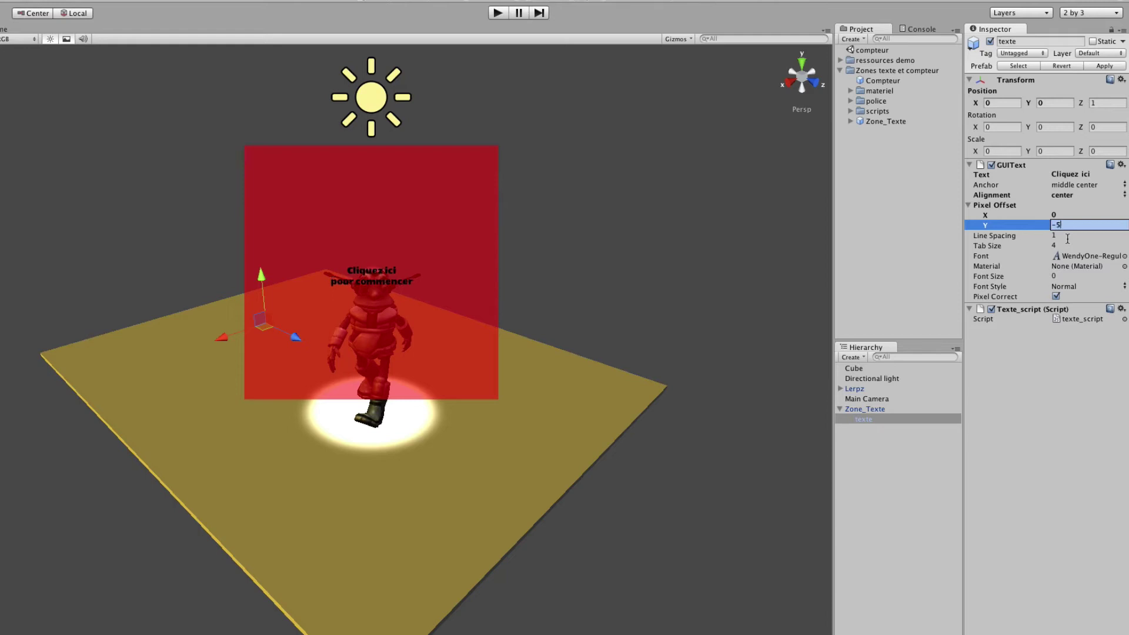
key("BackSpace")
key("BackSpace")
key("BackSpace")
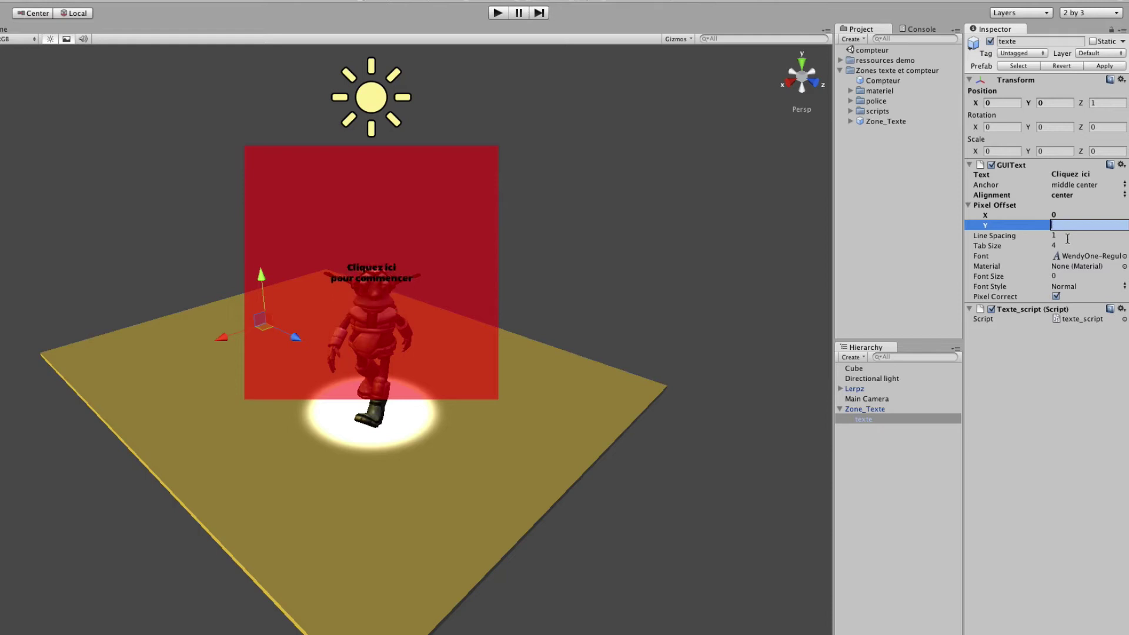
Try a line spacing of 2 on texte and restore it to 1
left_click(1059, 236)
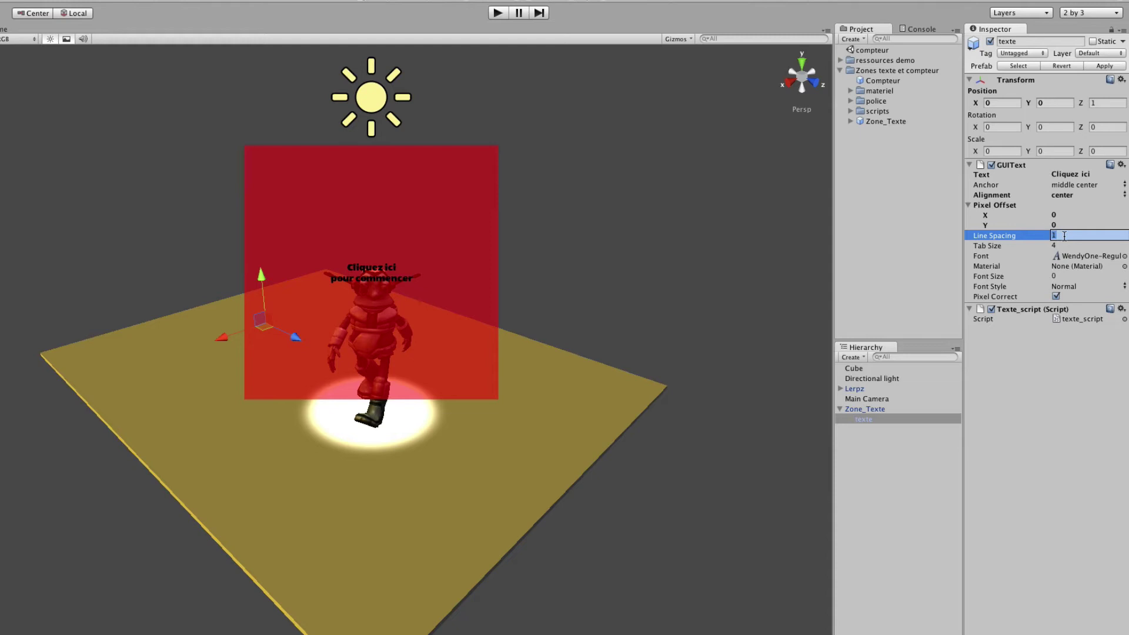
type("2")
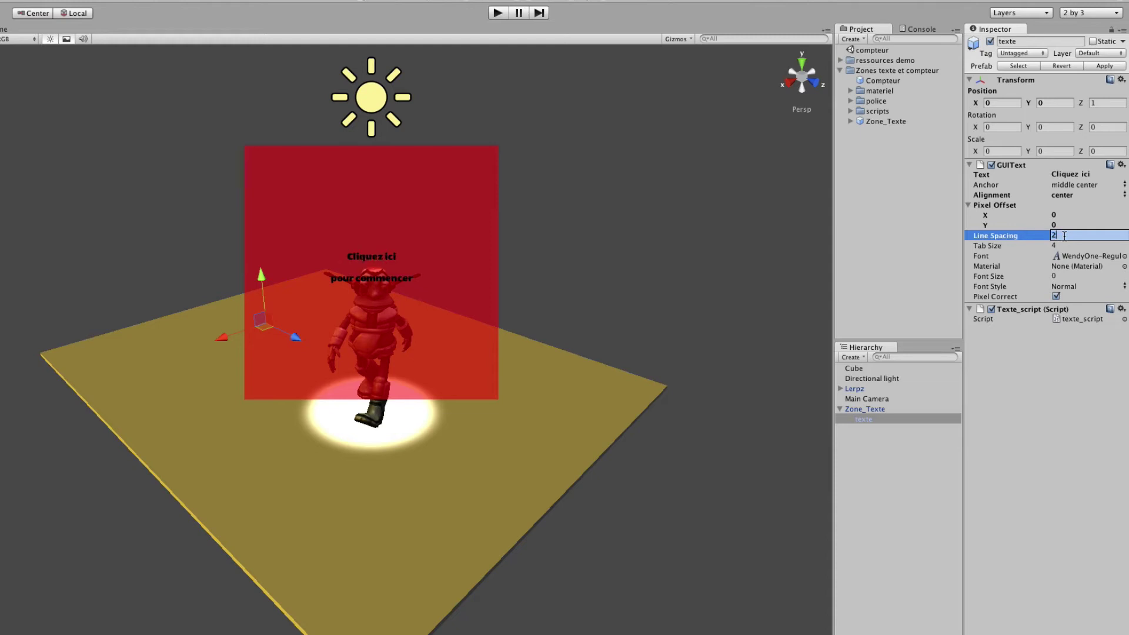
key("BackSpace")
type("1")
Try font sizes of 10, 16 and 64 on texte
left_click(1060, 276)
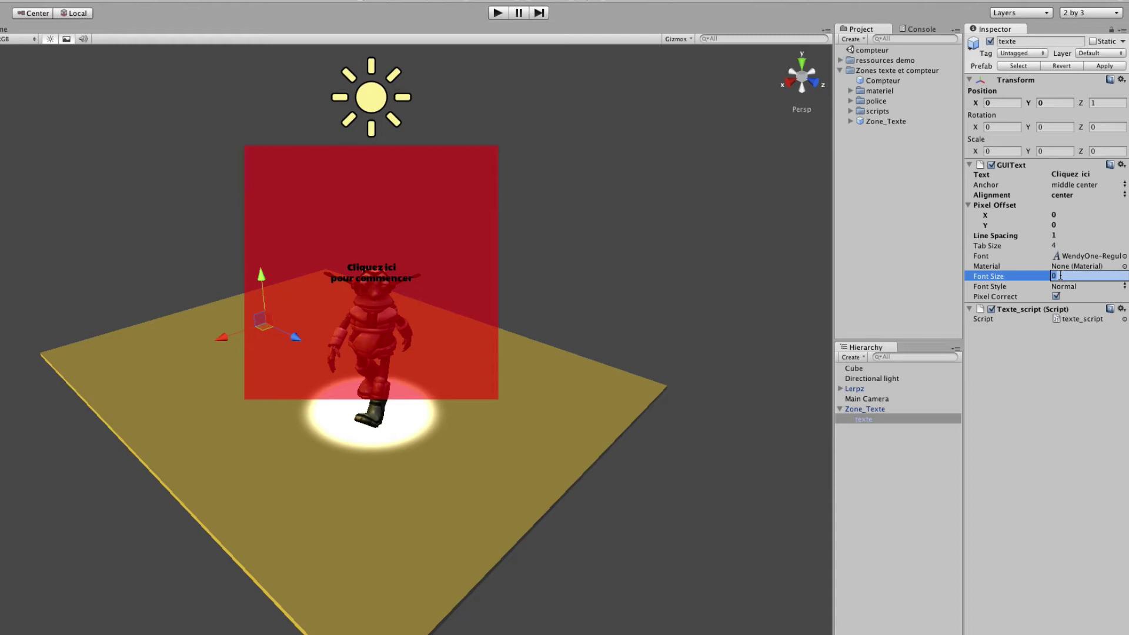
type("10")
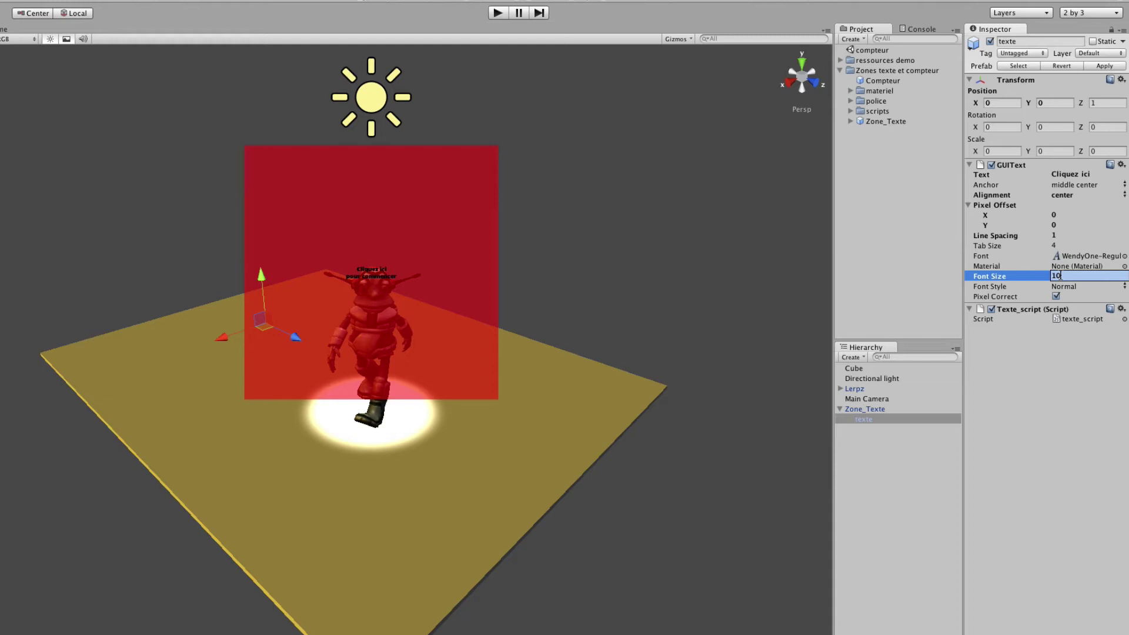
key("BackSpace")
type("6")
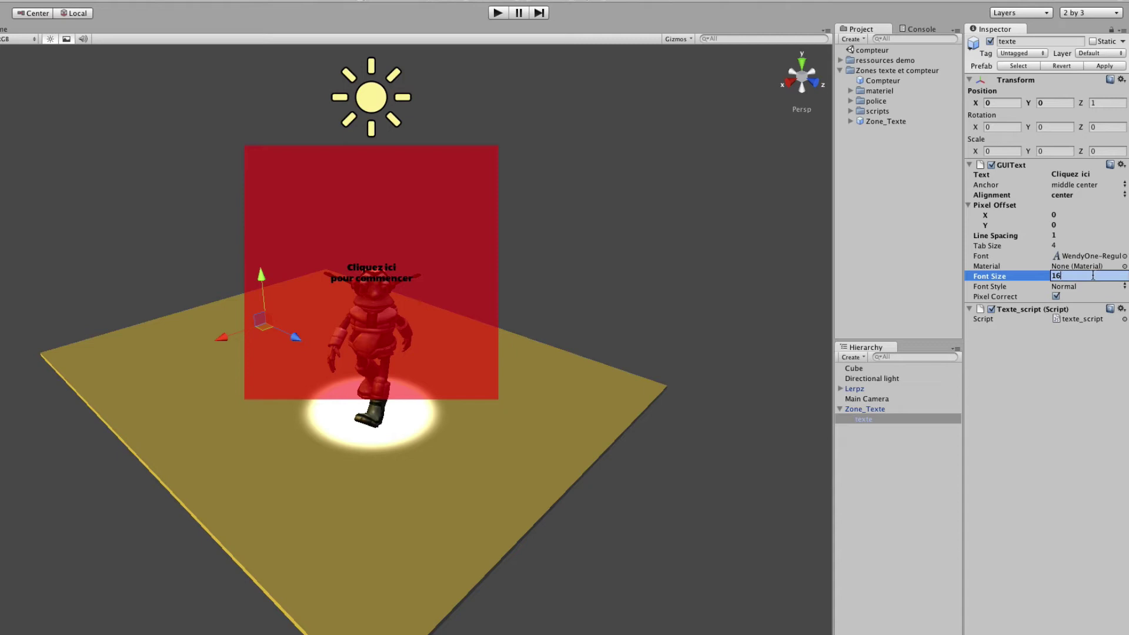
key("BackSpace")
key("BackSpace")
type("64")
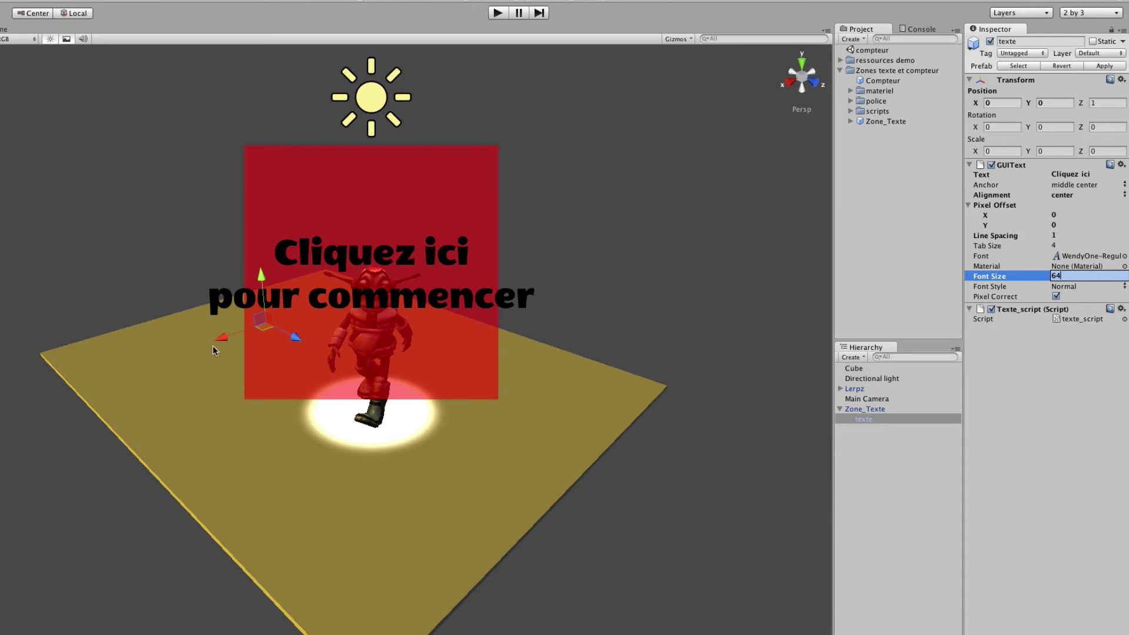
Set texte's font size to 24 and open its Font Style choices
key("BackSpace")
key("BackSpace")
type("24")
left_click(1070, 288)
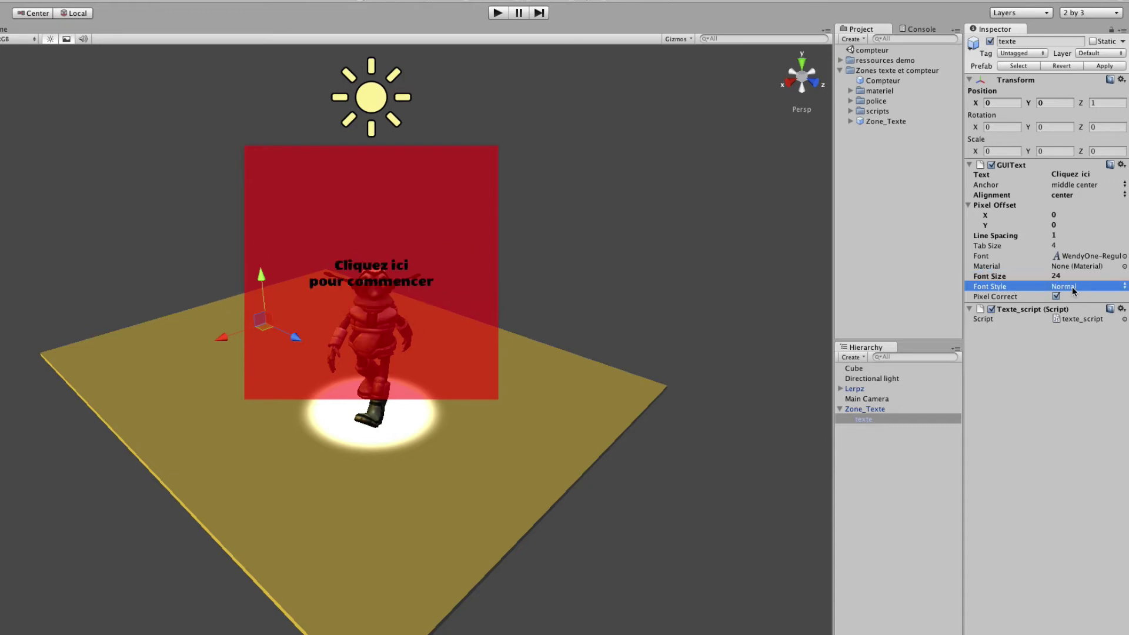
left_click(1074, 288)
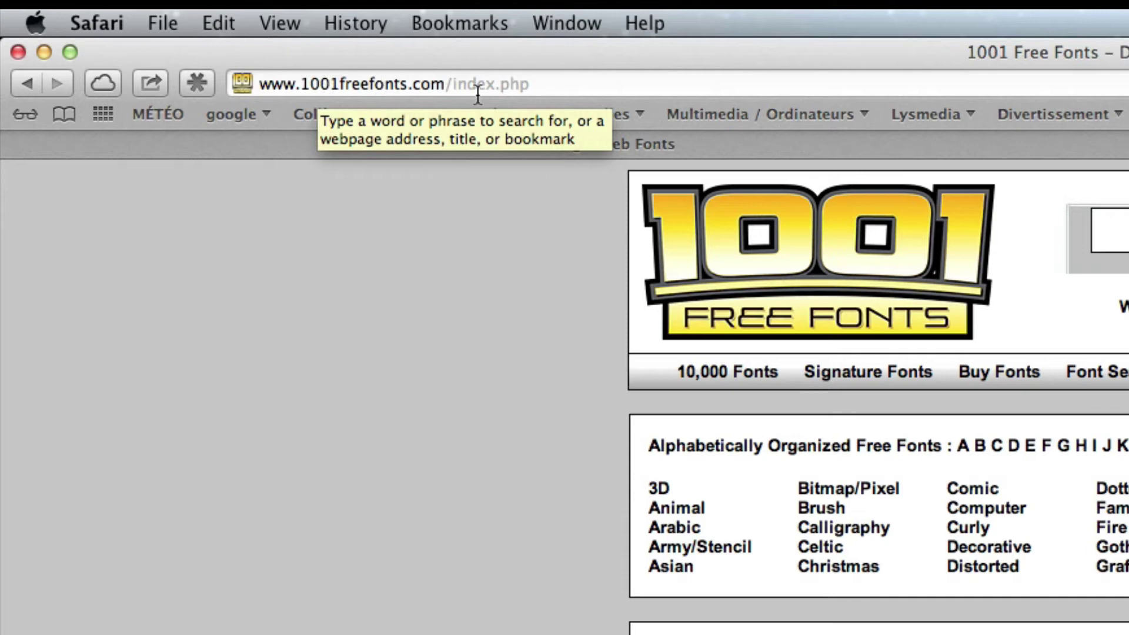
Download the Mac OS X version of the Action Is font from 1001 Free Fonts into the desktop's Projet folder as ActionIs.zip
left_click(600, 144)
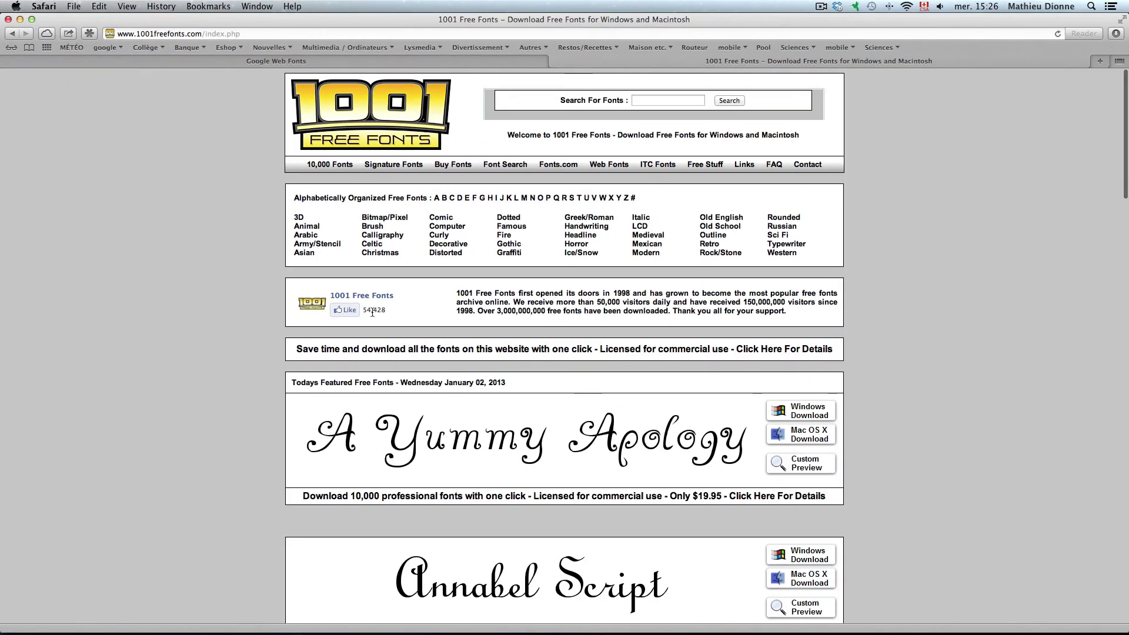
scroll(372, 313, "down", 3)
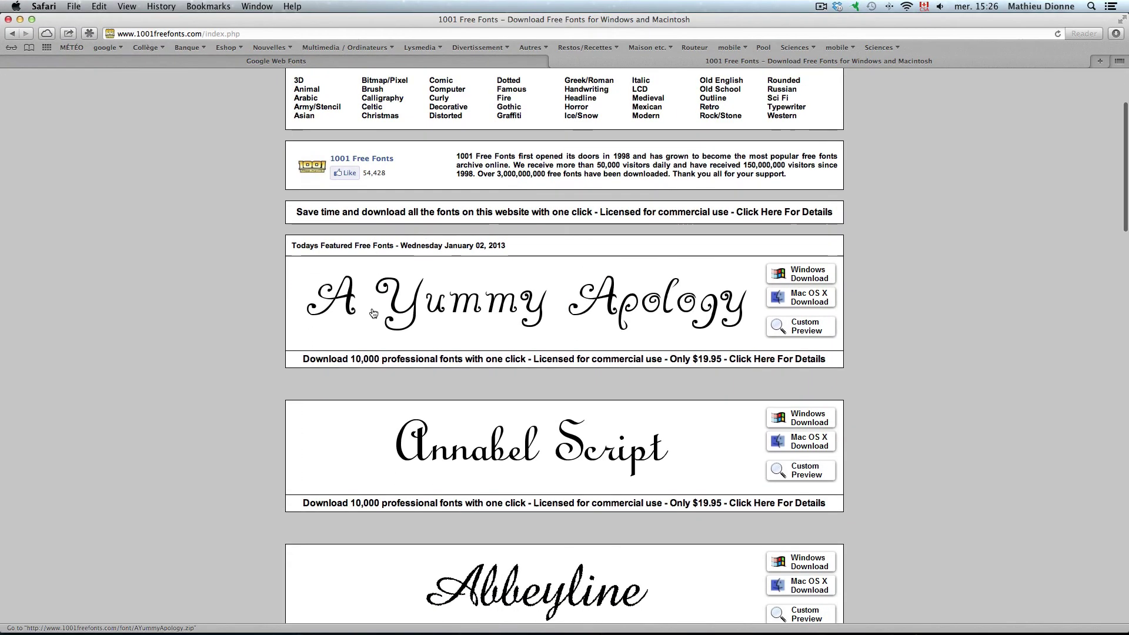
scroll(372, 313, "down", 10)
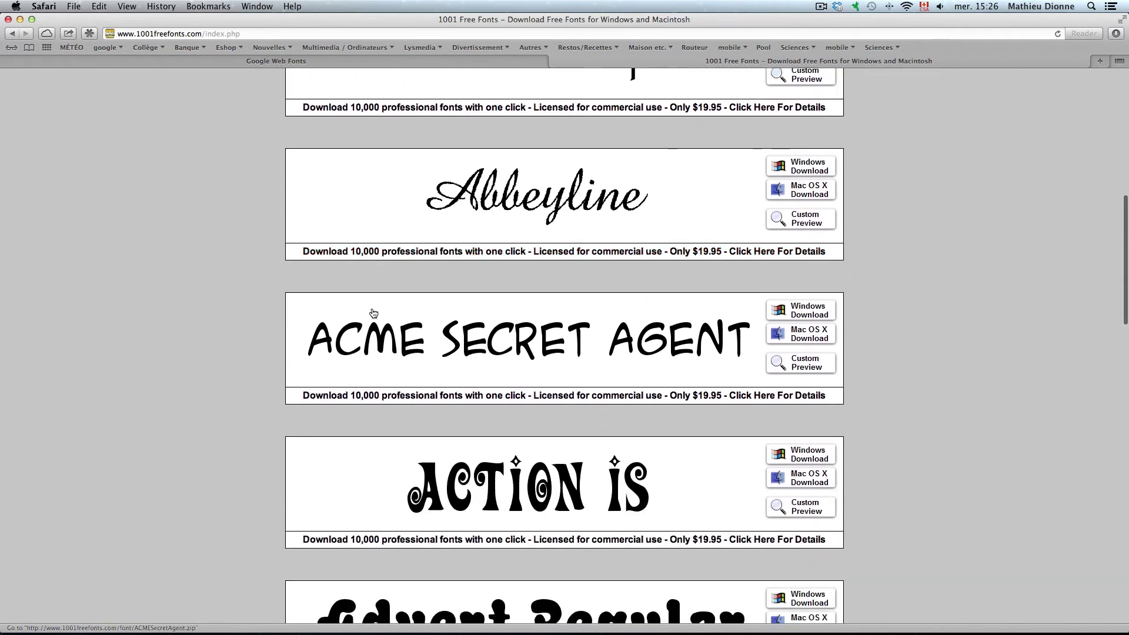
scroll(373, 313, "down", 7)
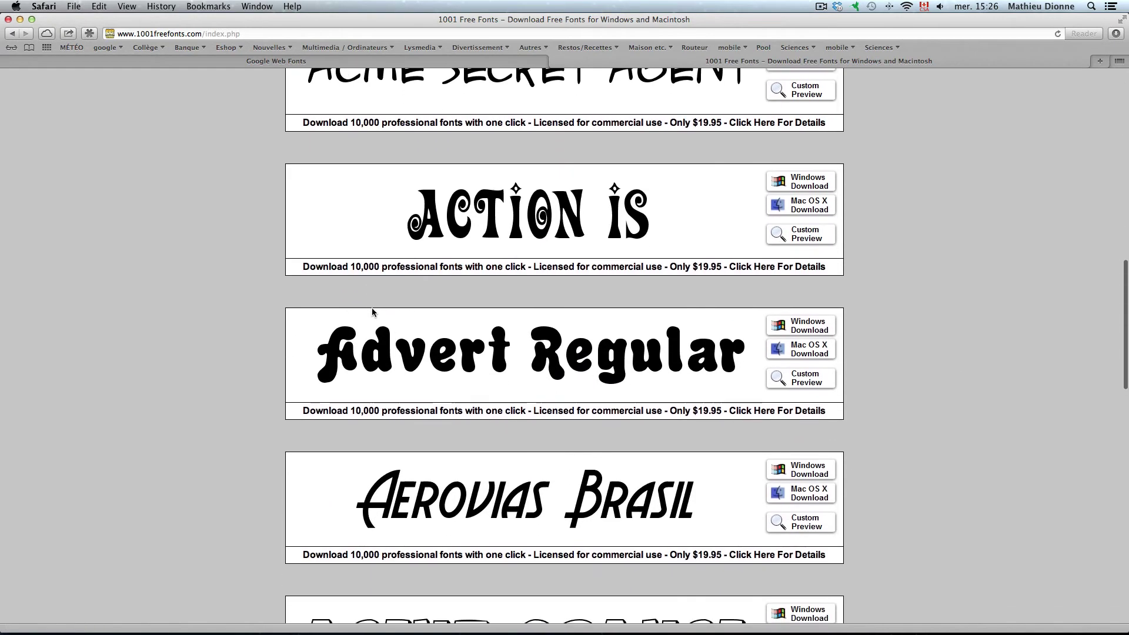
scroll(371, 312, "down", 1)
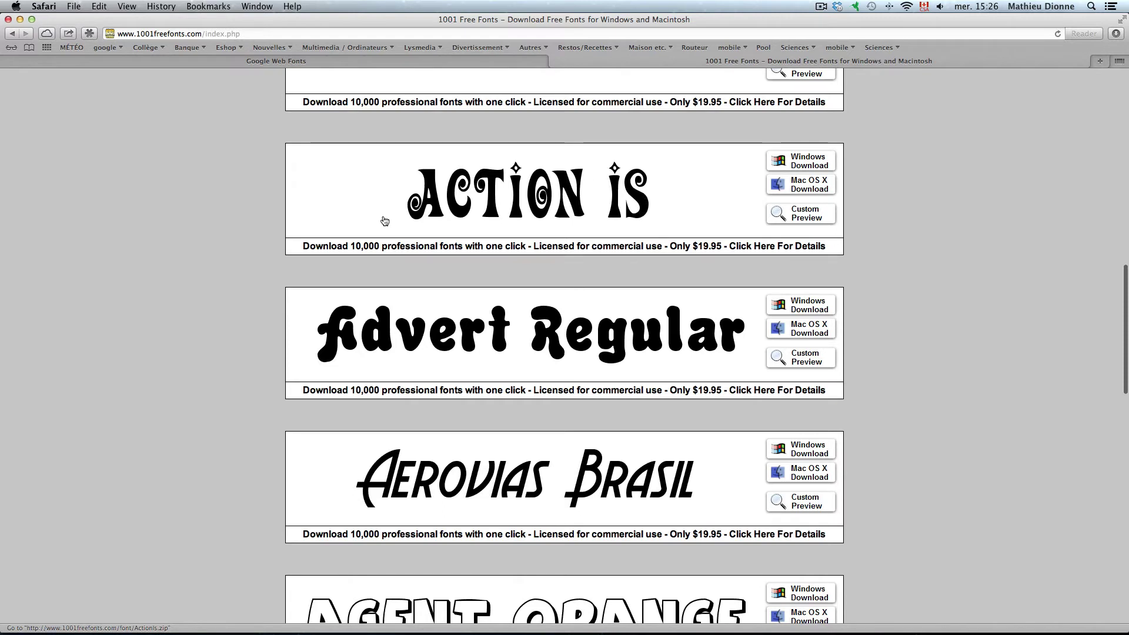
right_click(799, 189)
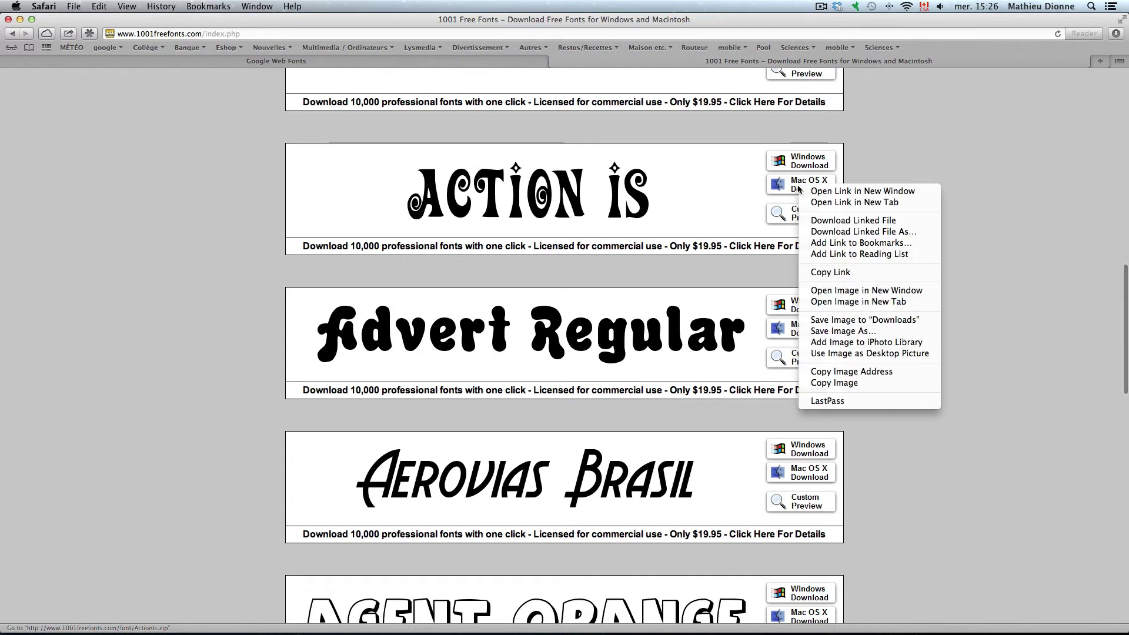
left_click(846, 231)
left_click(407, 177)
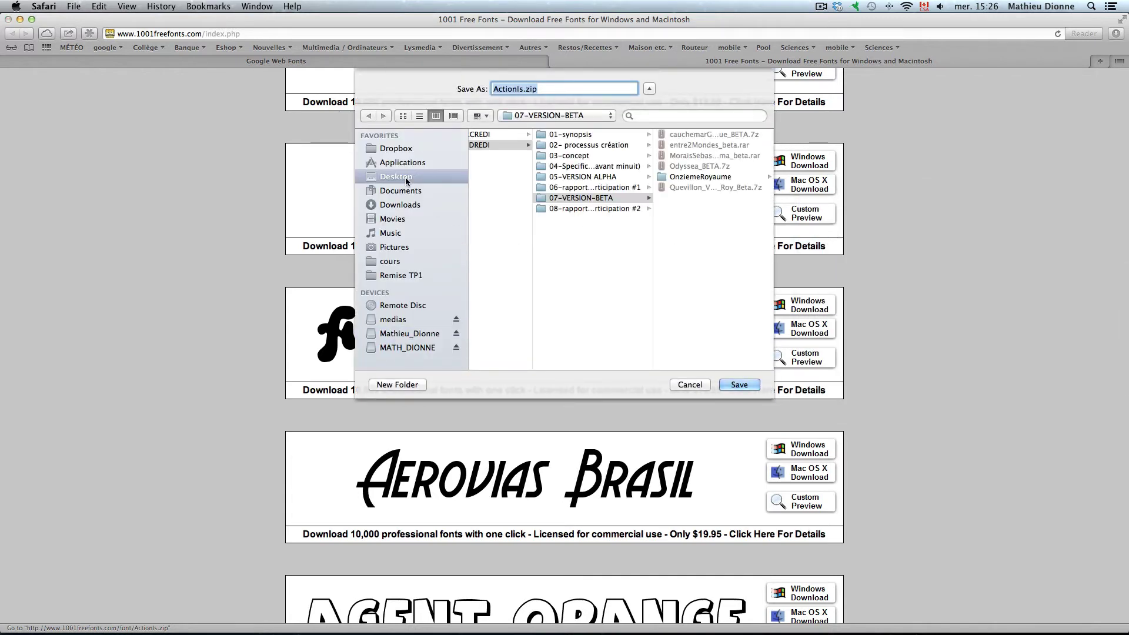
left_click(506, 134)
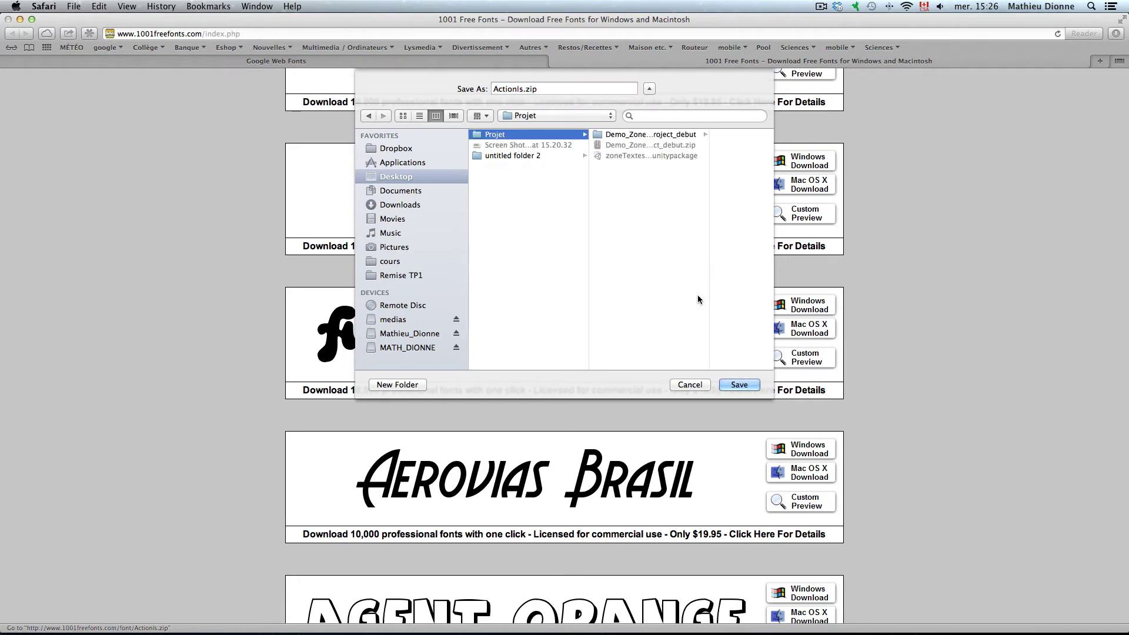
left_click(734, 388)
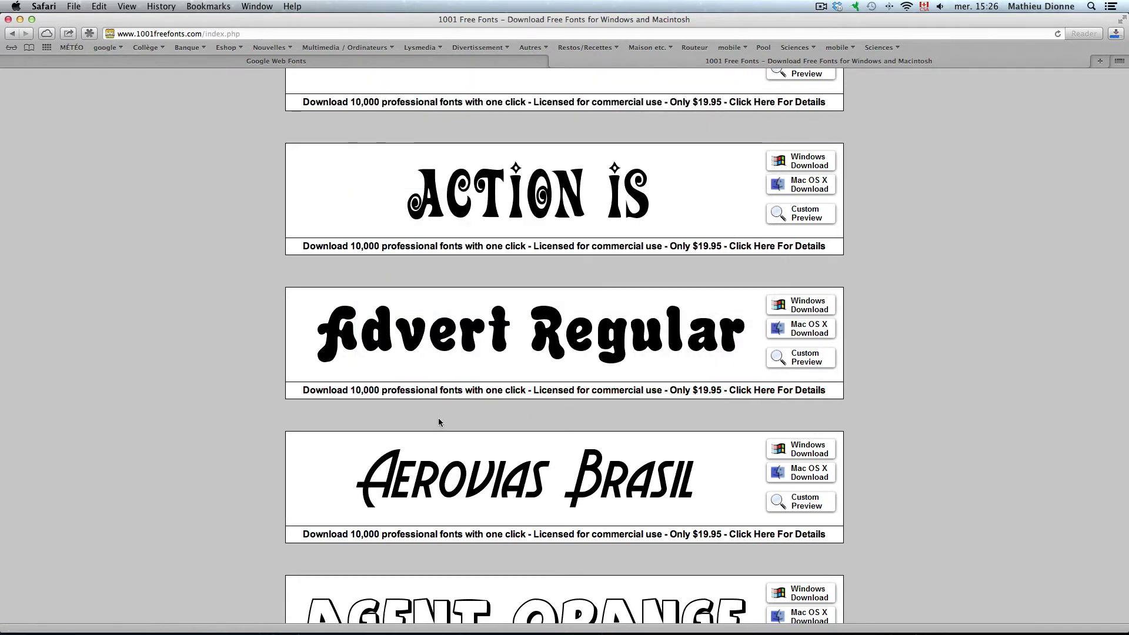
Switch to Finder, extract ActionIs.zip in the Projet folder and open the extracted ActionIs folder
key("super+Tab")
key("super+Tab")
key("super+Tab")
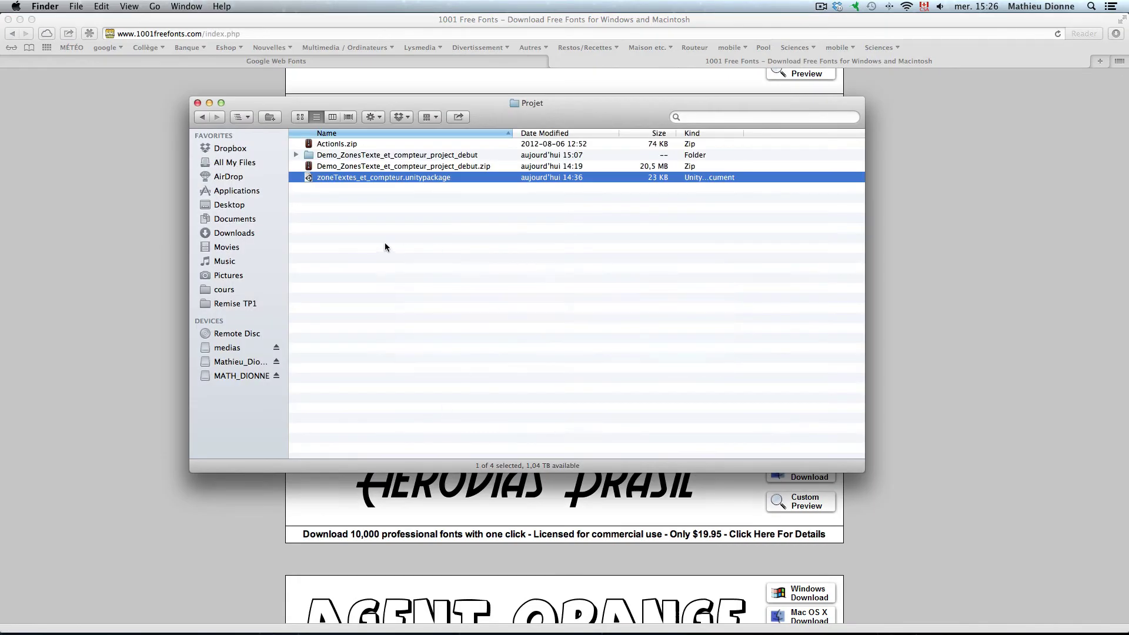
double_click(356, 145)
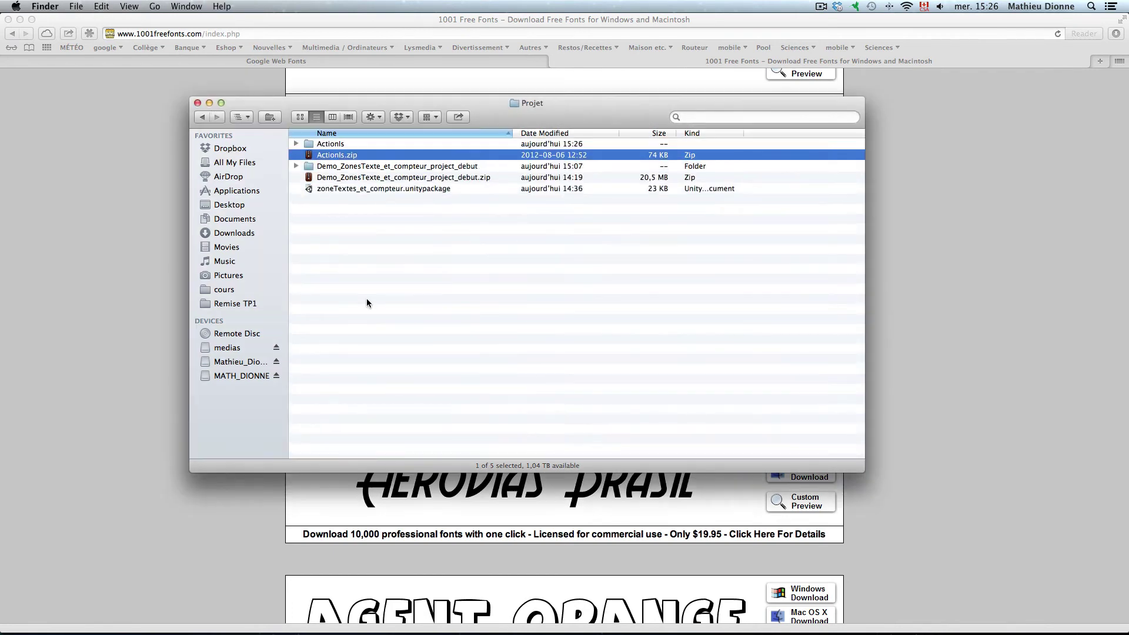
double_click(344, 145)
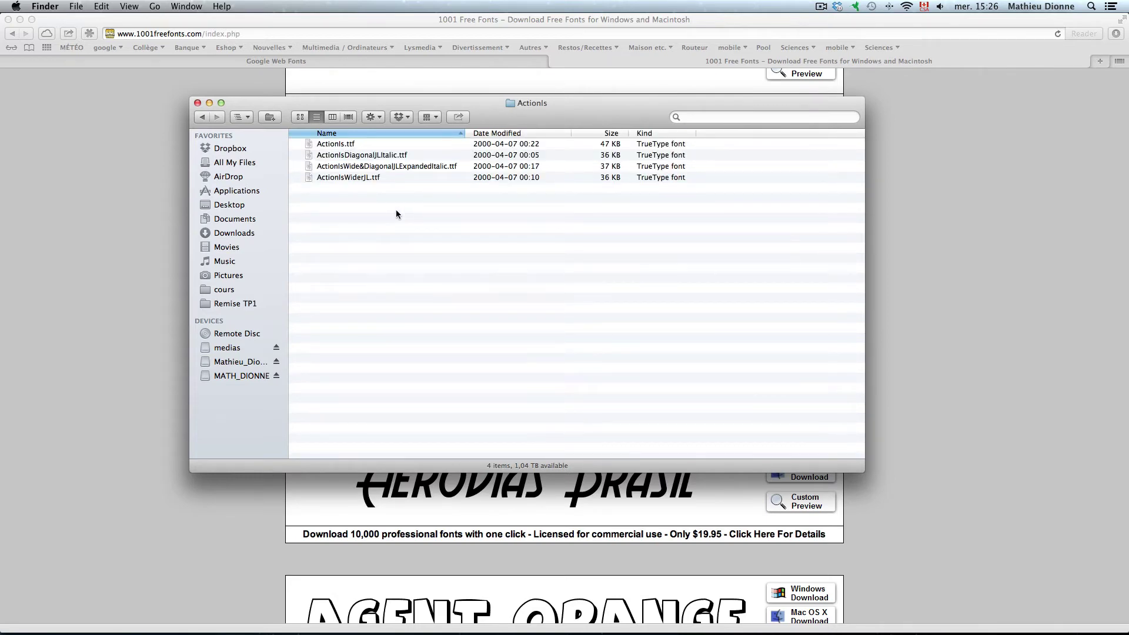
Import ActionIs.ttf into the Unity project's assets and return to Unity
left_click(341, 147)
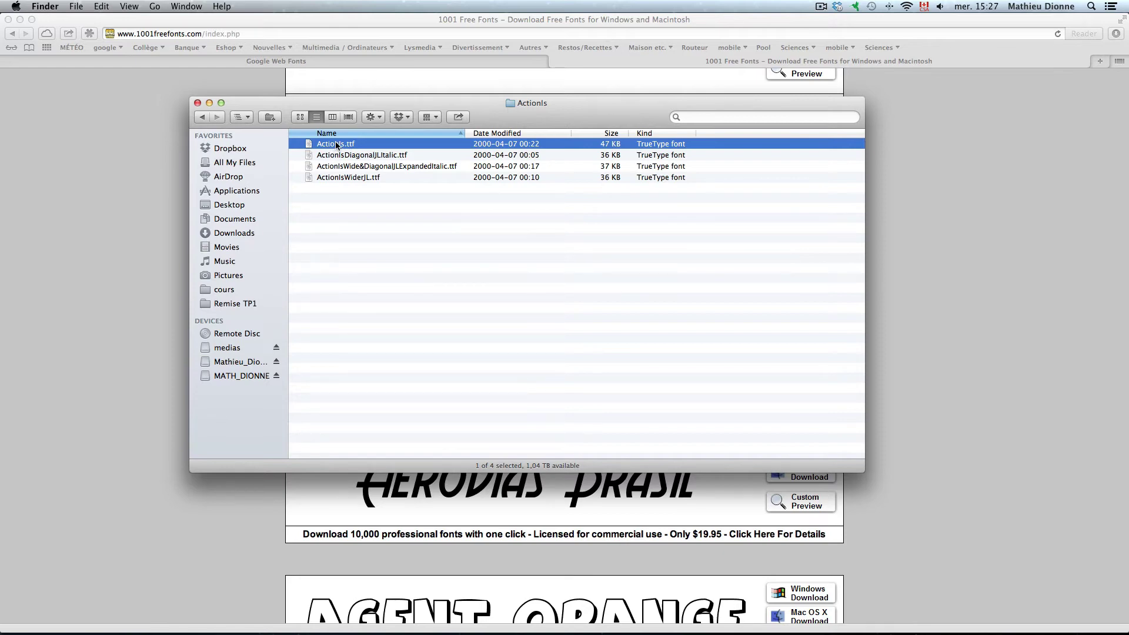
left_click_drag(336, 145, 352, 204)
left_click_drag(410, 226, 907, 210)
key("super+Tab")
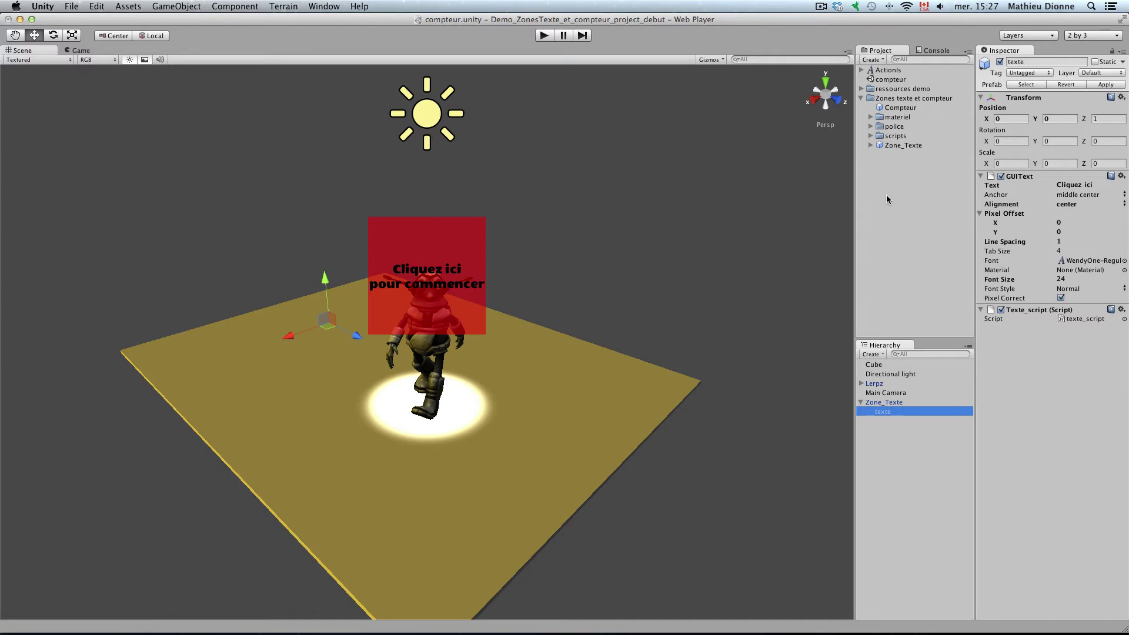
Examine the imported ActionIs font's import settings, Font Material and Font Texture
left_click(893, 71)
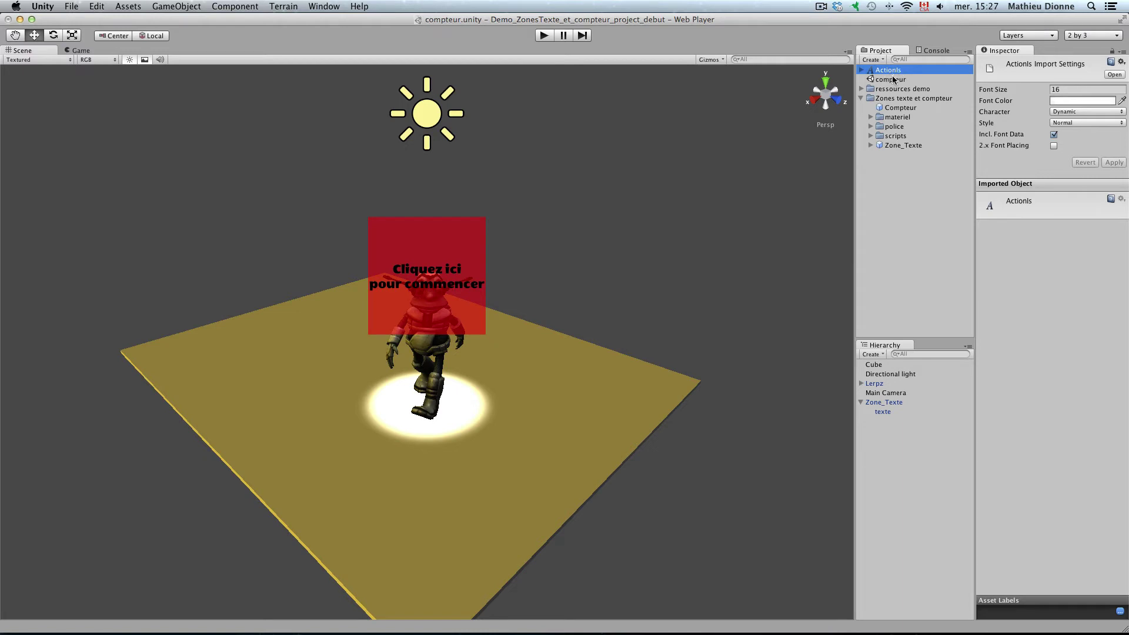
left_click(862, 70)
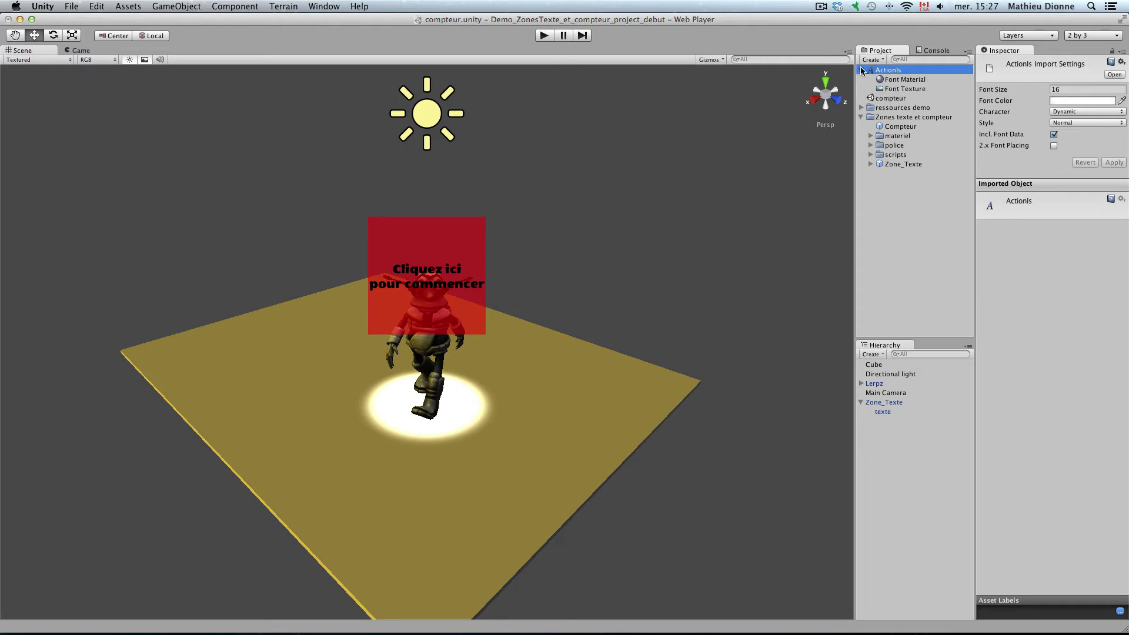
left_click(899, 82)
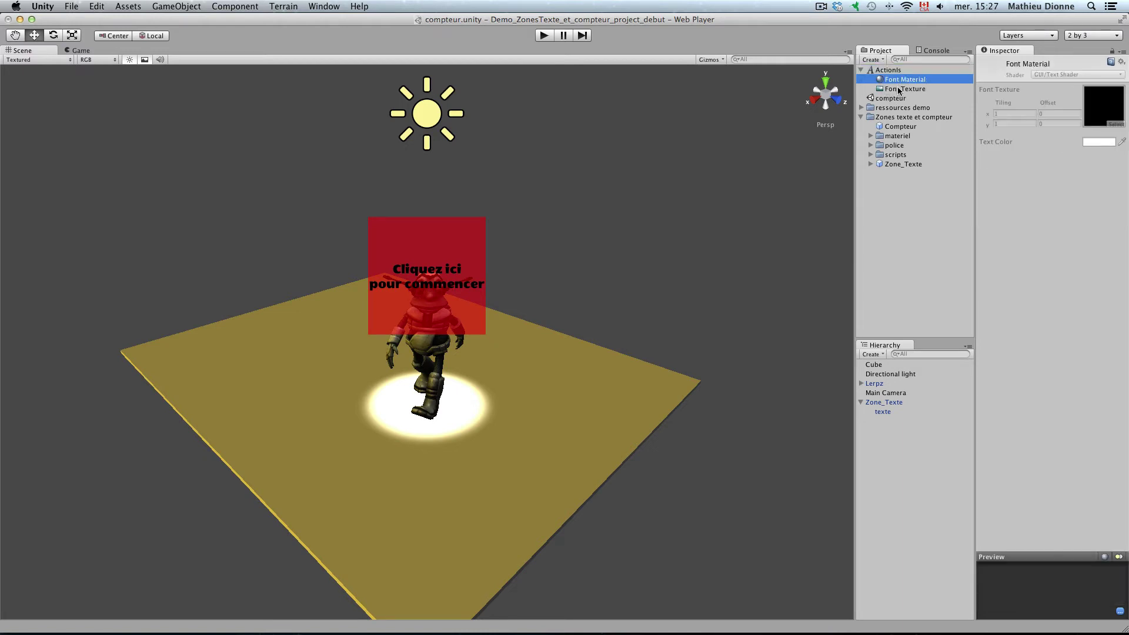
left_click(899, 90)
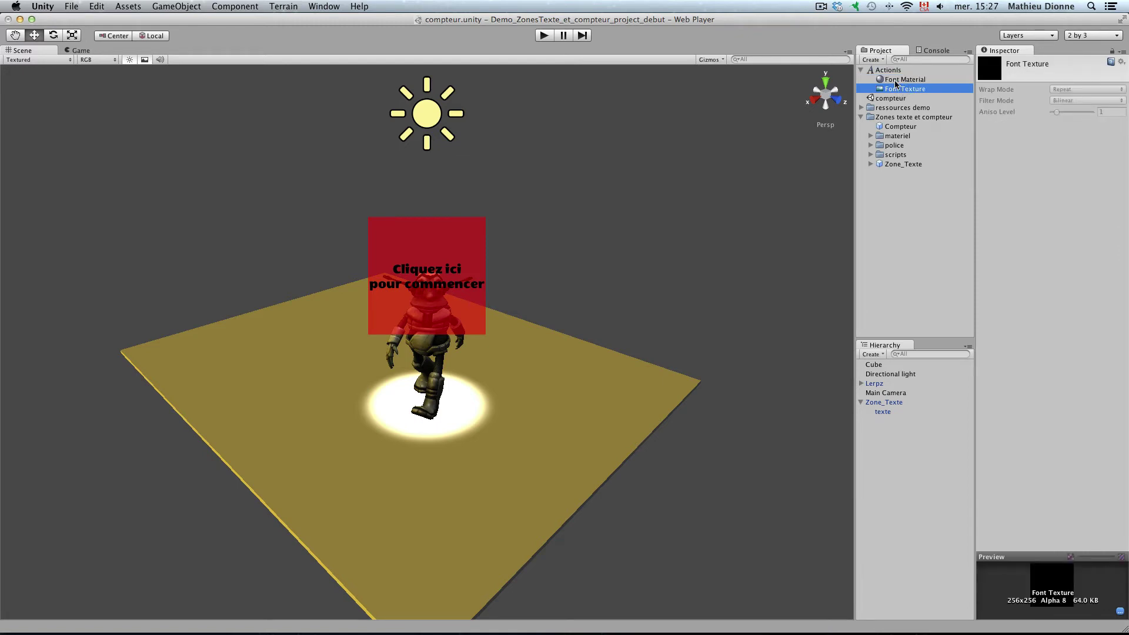
left_click(861, 70)
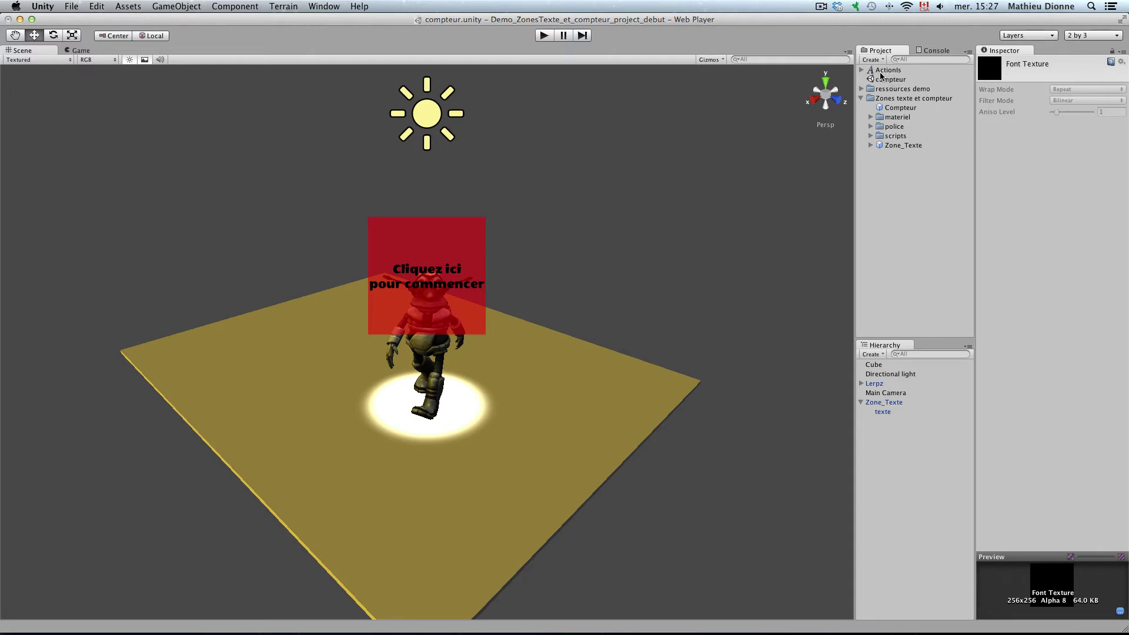
Assign the ActionIs font to the texte object under Zone_Texte
left_click(885, 412)
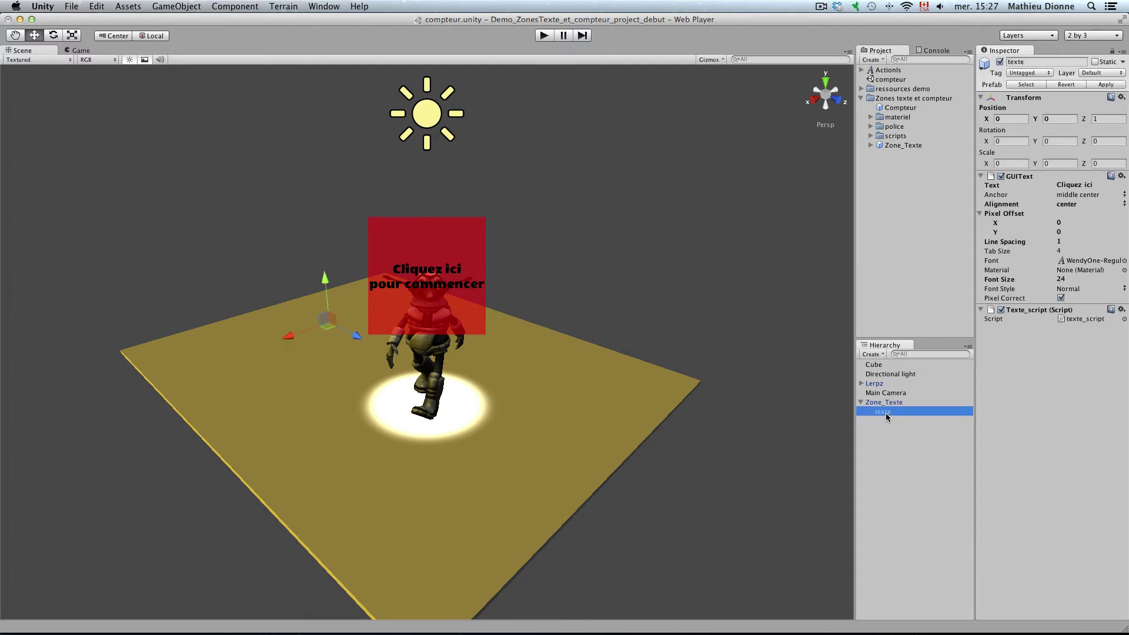
left_click(876, 402)
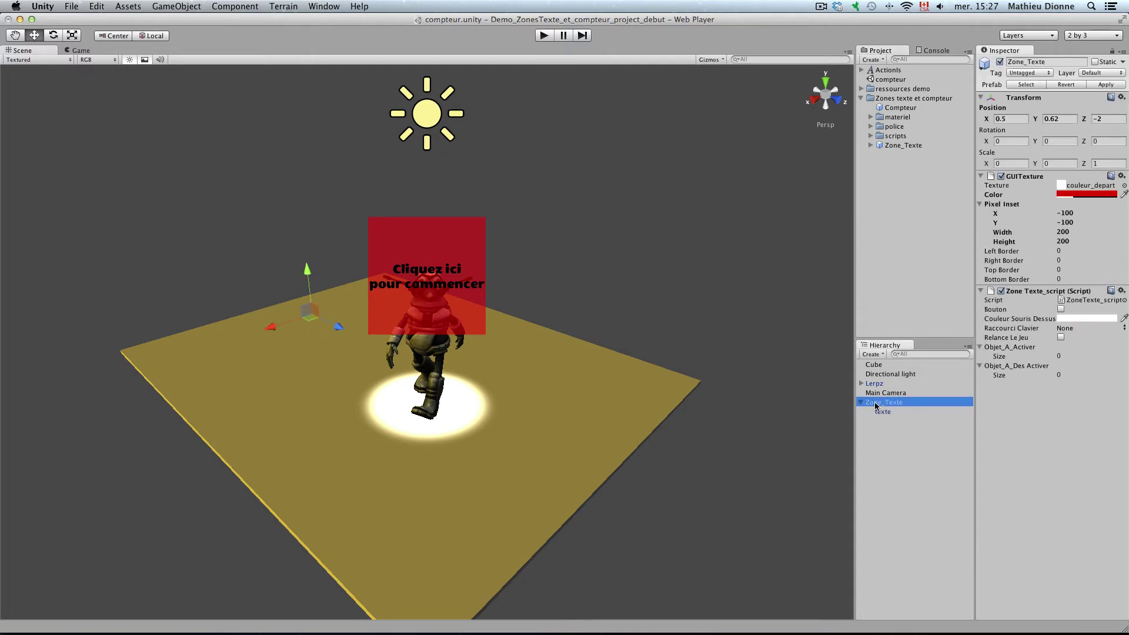
left_click(881, 412)
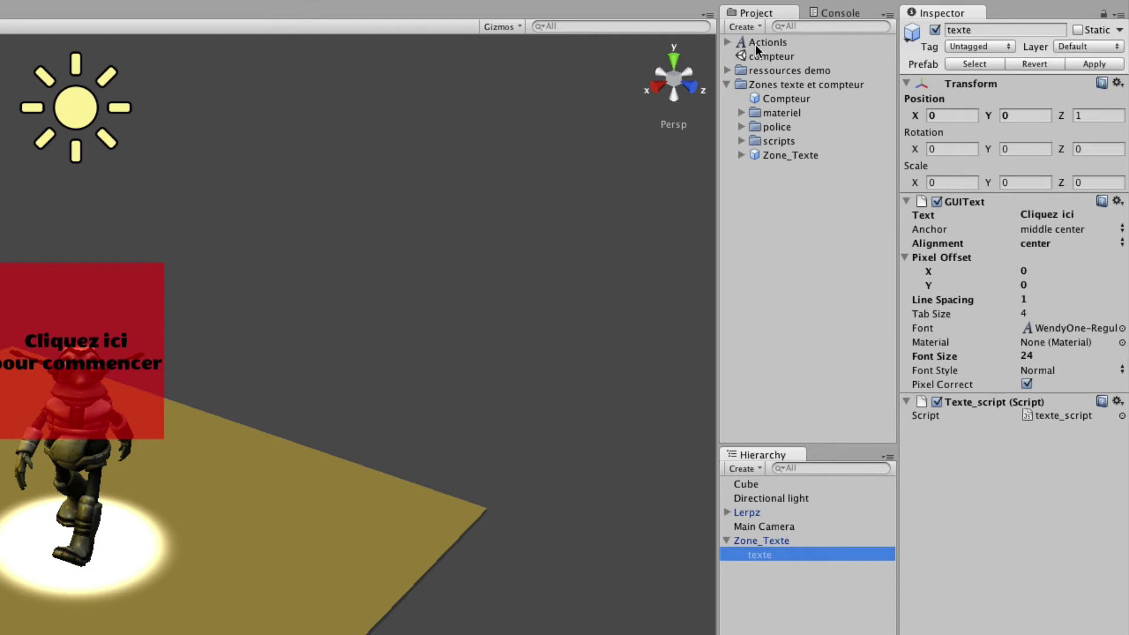
left_click_drag(756, 45, 1032, 329)
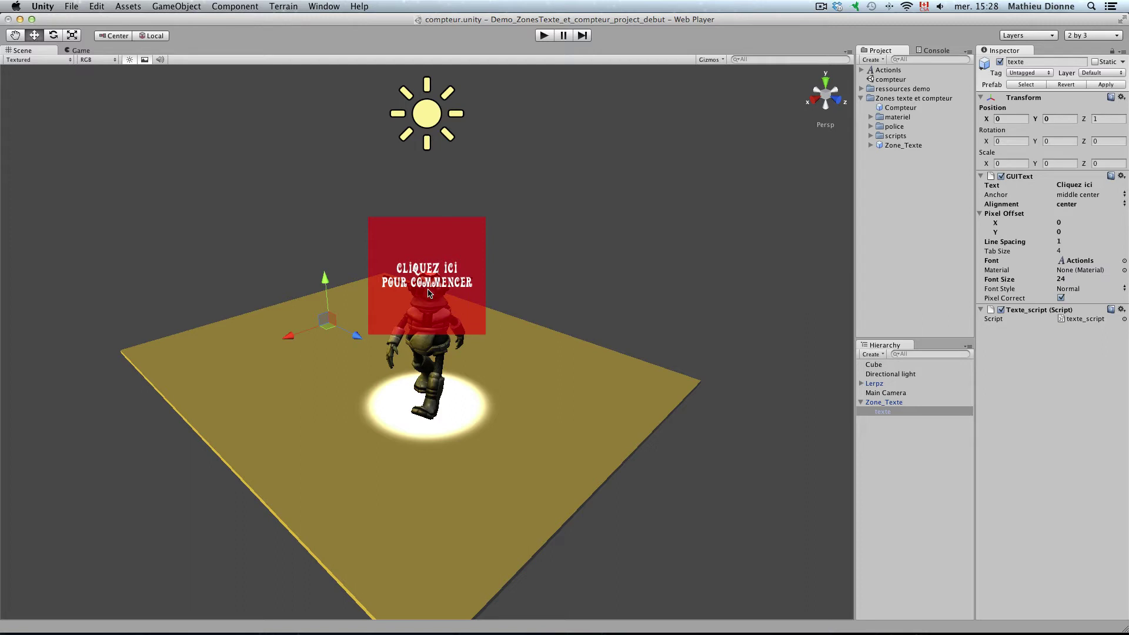
Set texte's font size to 30
left_click(1068, 278)
type("30")
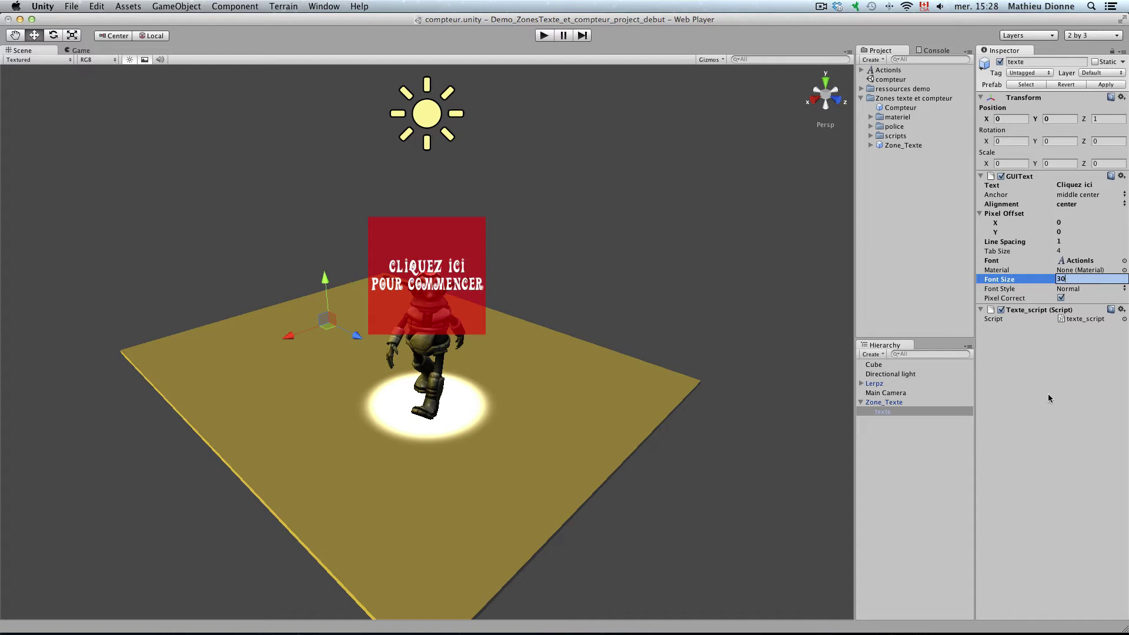
key("Return")
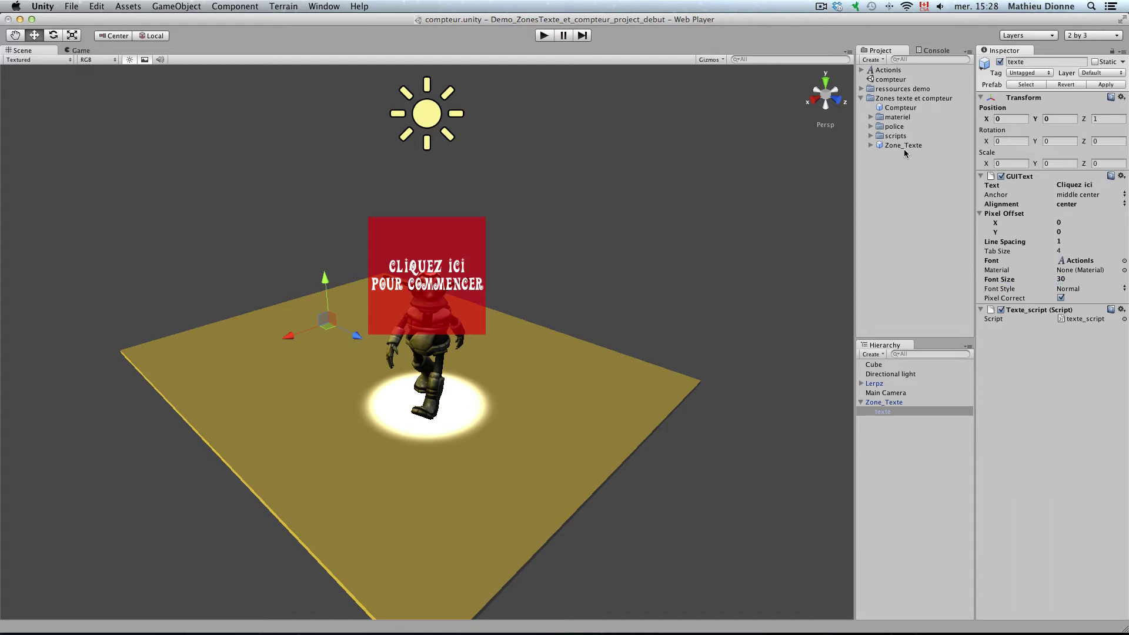
Check the text colour setting of ActionIs's Font Material and review its Font Texture again
left_click(862, 71)
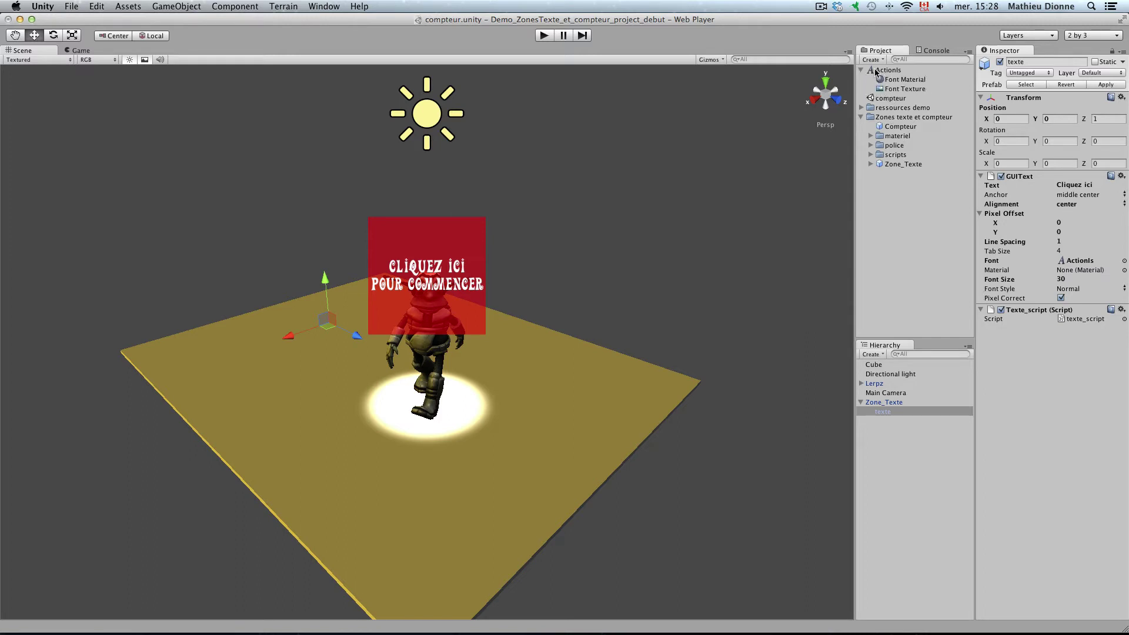
left_click(895, 79)
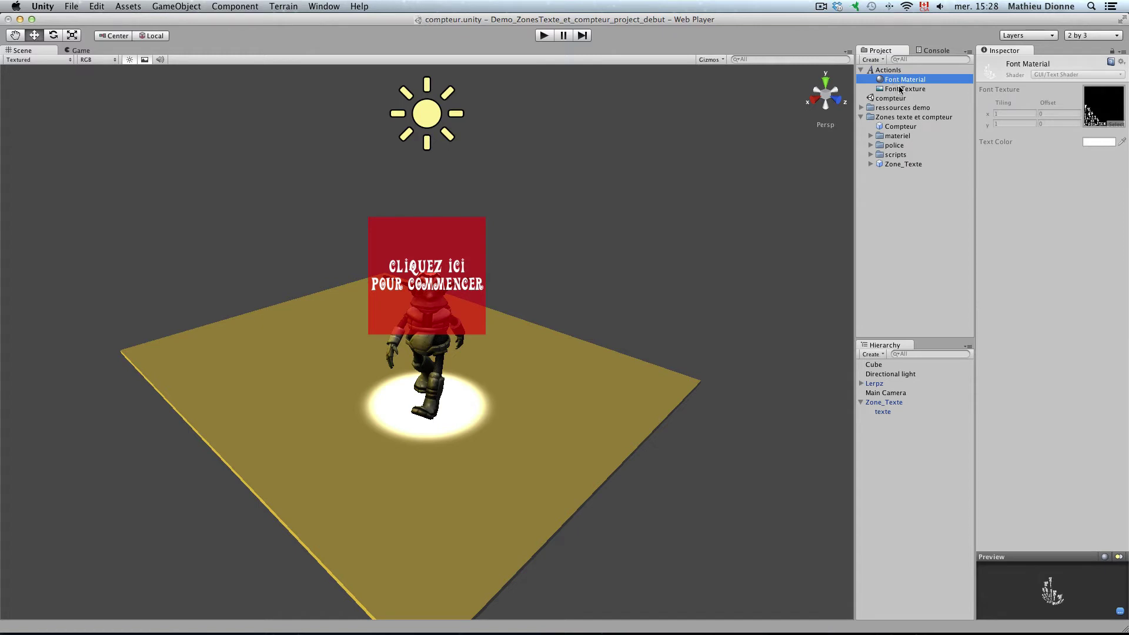
left_click(889, 89)
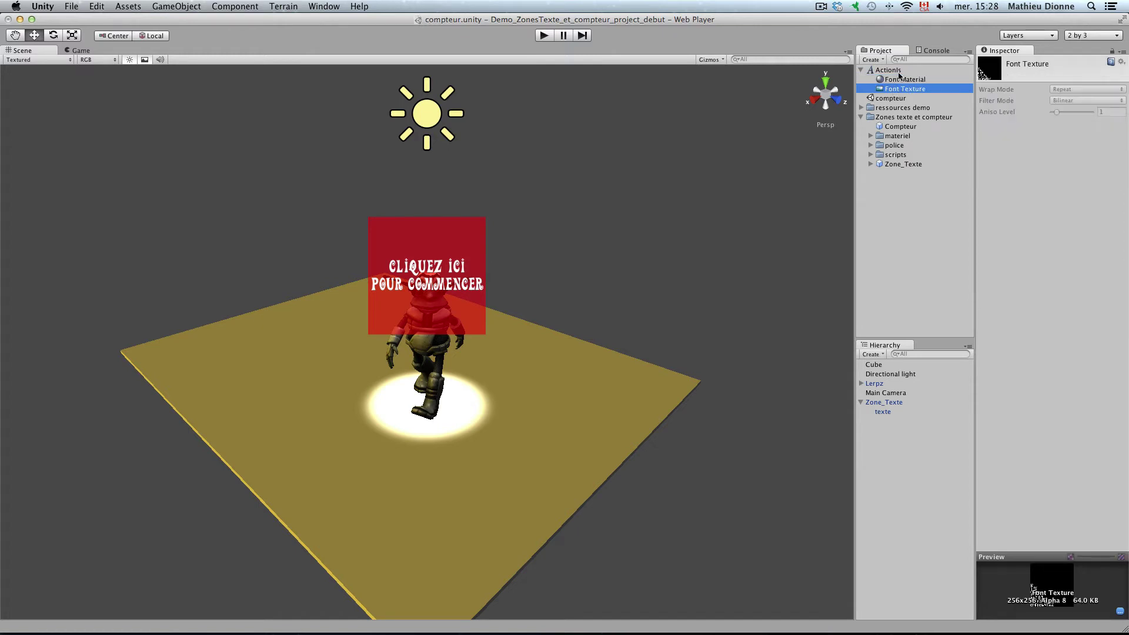
left_click(860, 71)
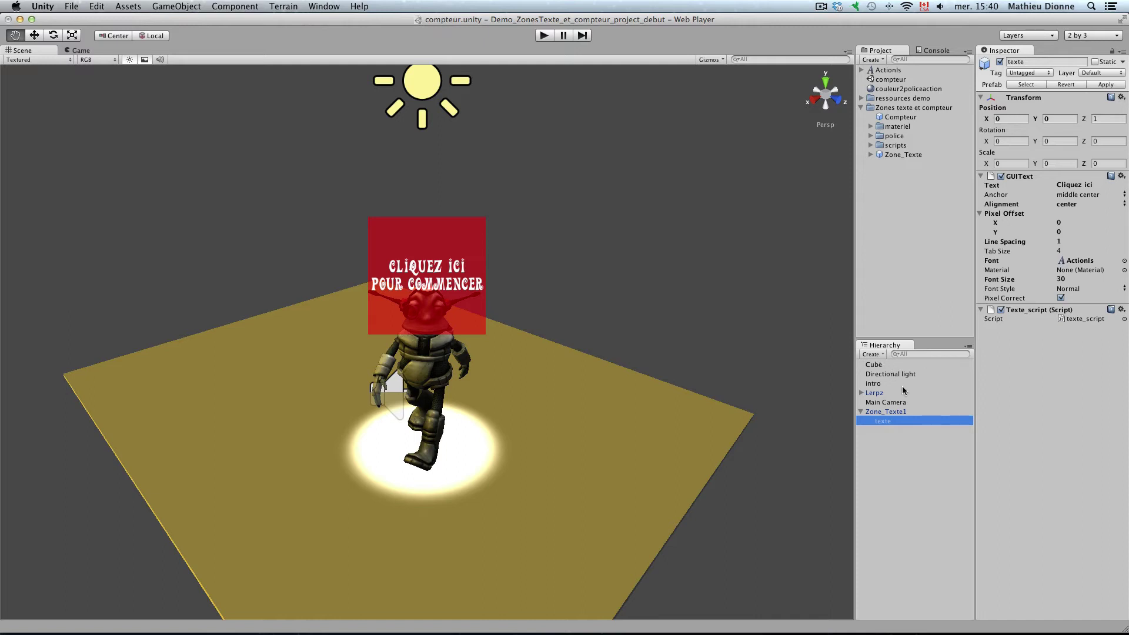
Enable Bouton on Zone_Texte1 with a dark blue Couleur Souris Dessus and test it in play mode
left_click(885, 411)
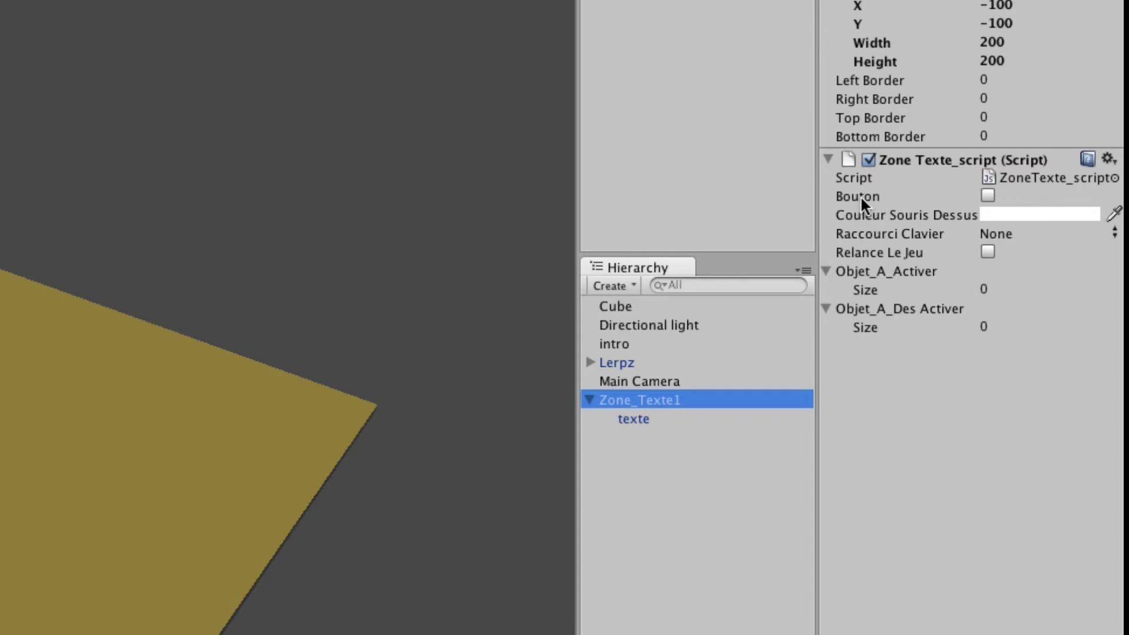
left_click(987, 195)
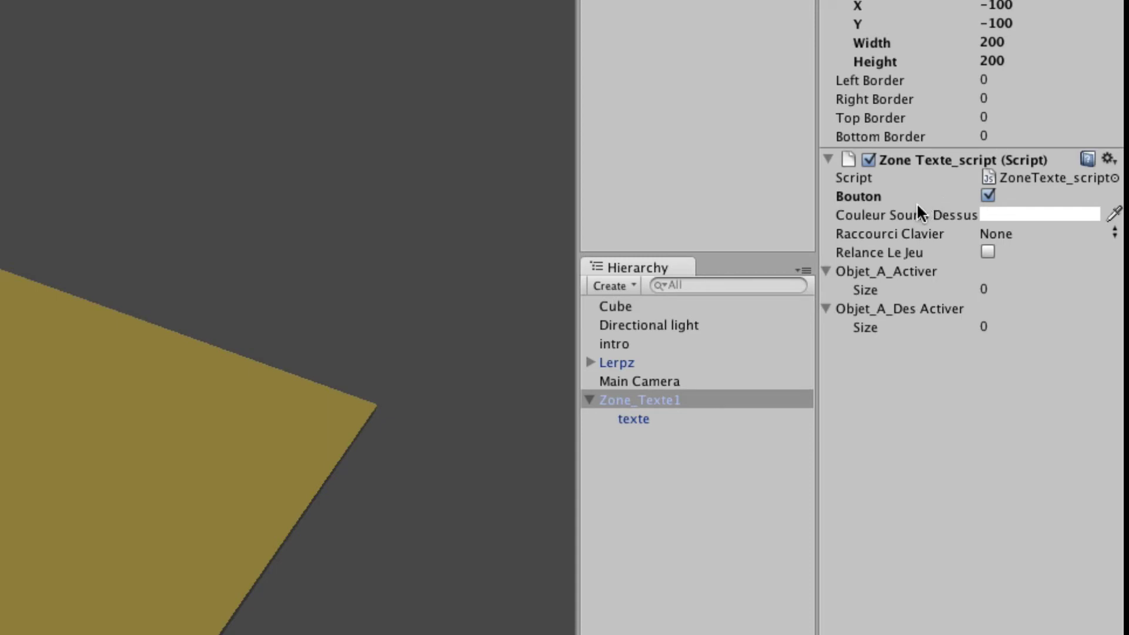
left_click(1035, 213)
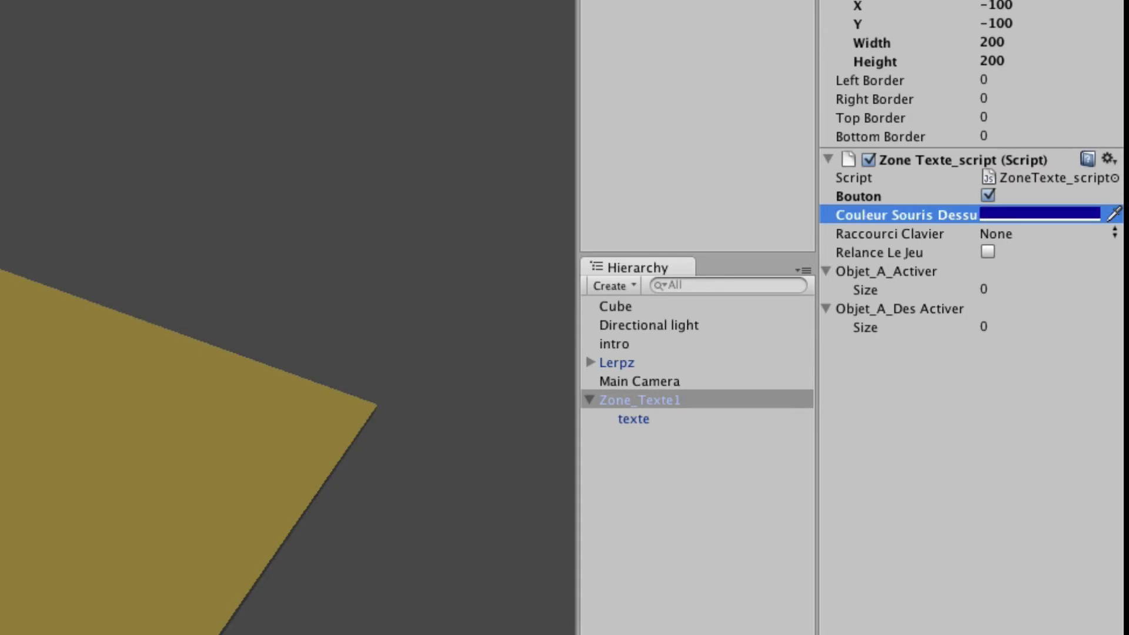
key("super+p")
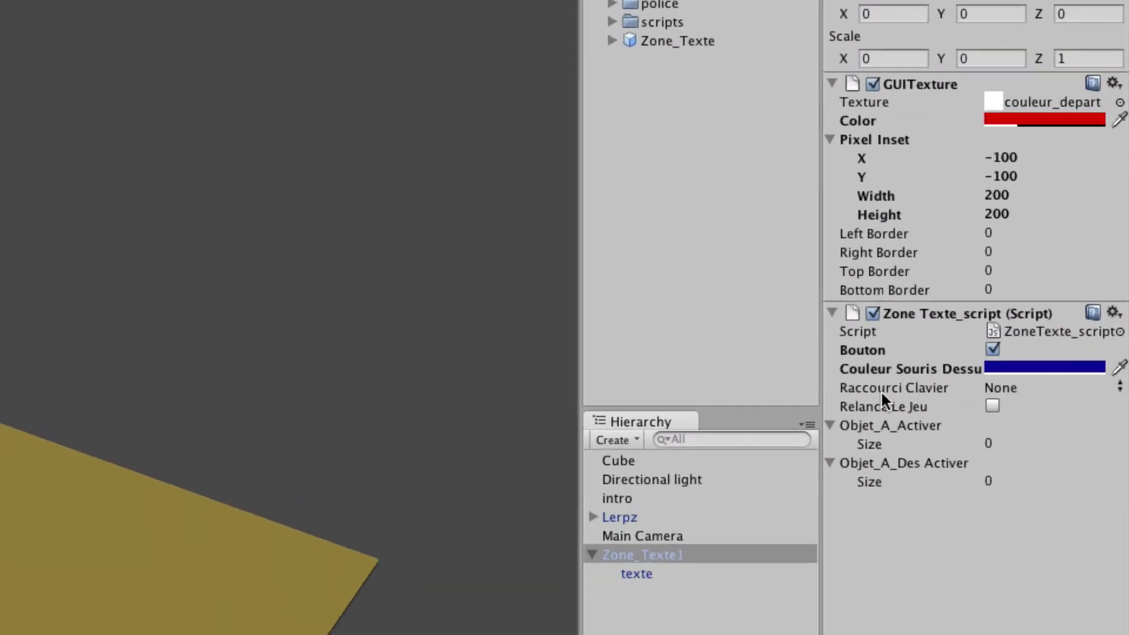
Set Zone_Texte1's Raccourci Clavier to Space and add the intro object to its Objet_A_Des Activer list
left_click(1006, 388)
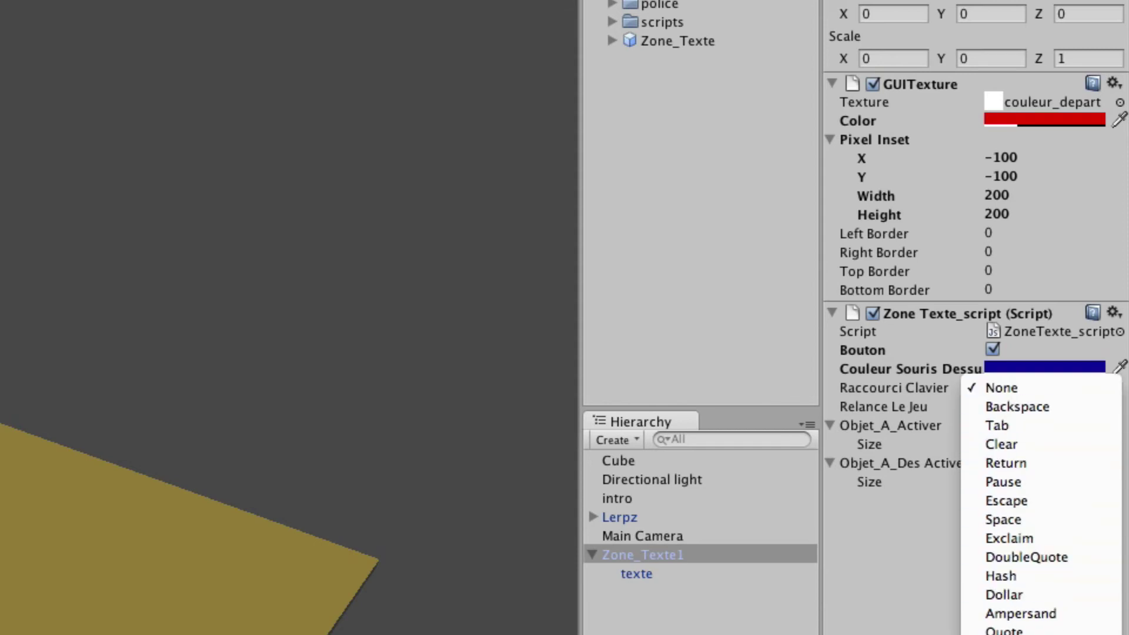
scroll(1040, 318, "down", 10)
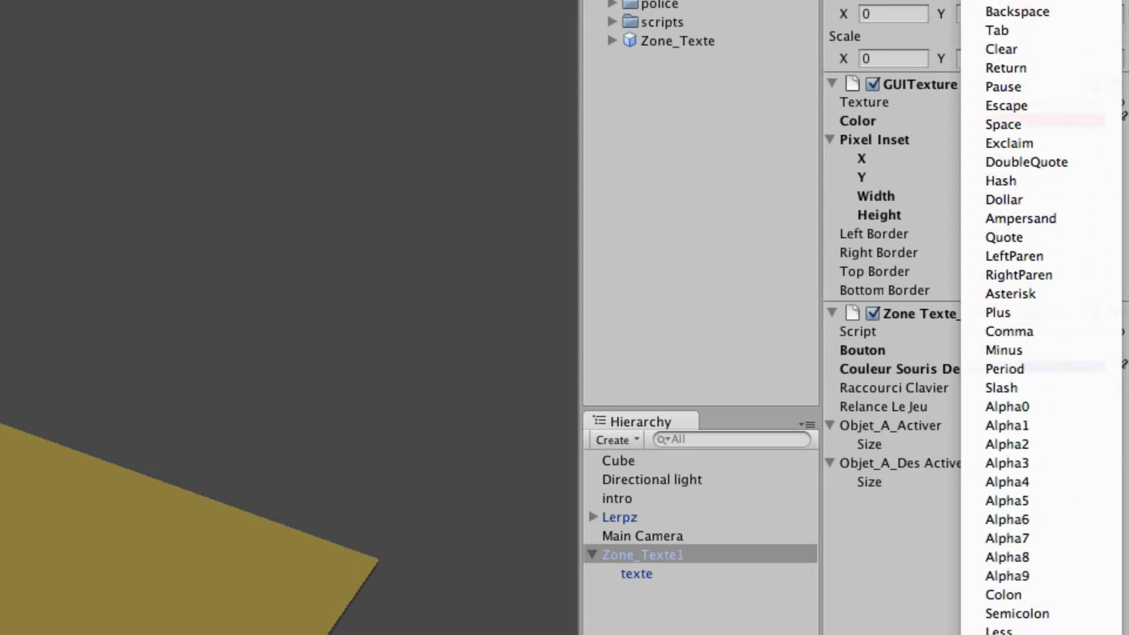
left_click(1036, 126)
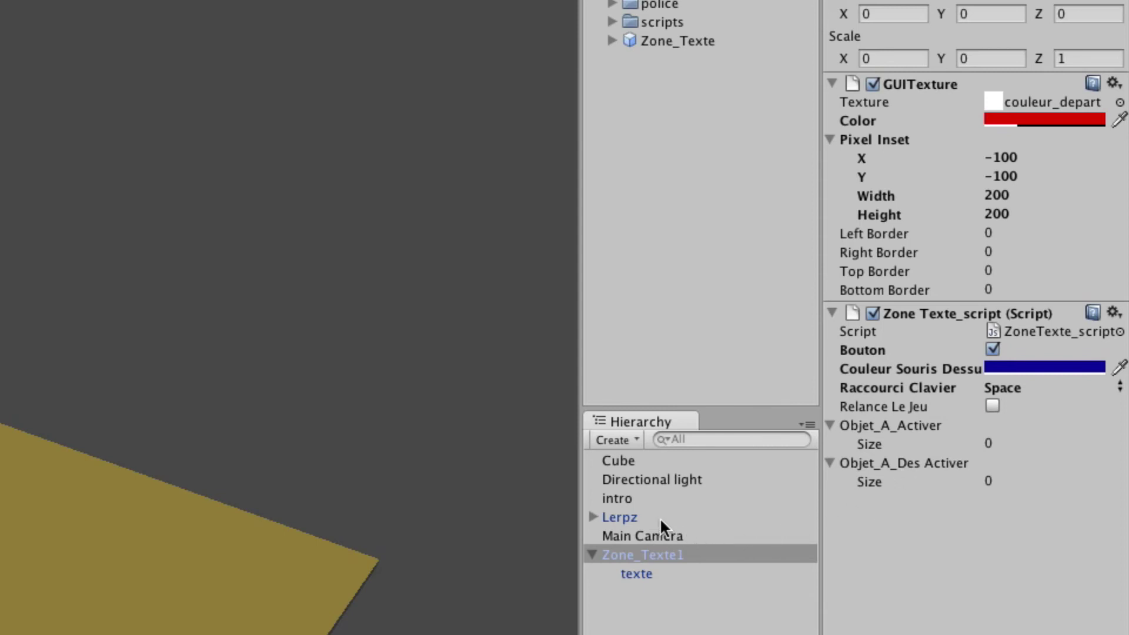
left_click(619, 499)
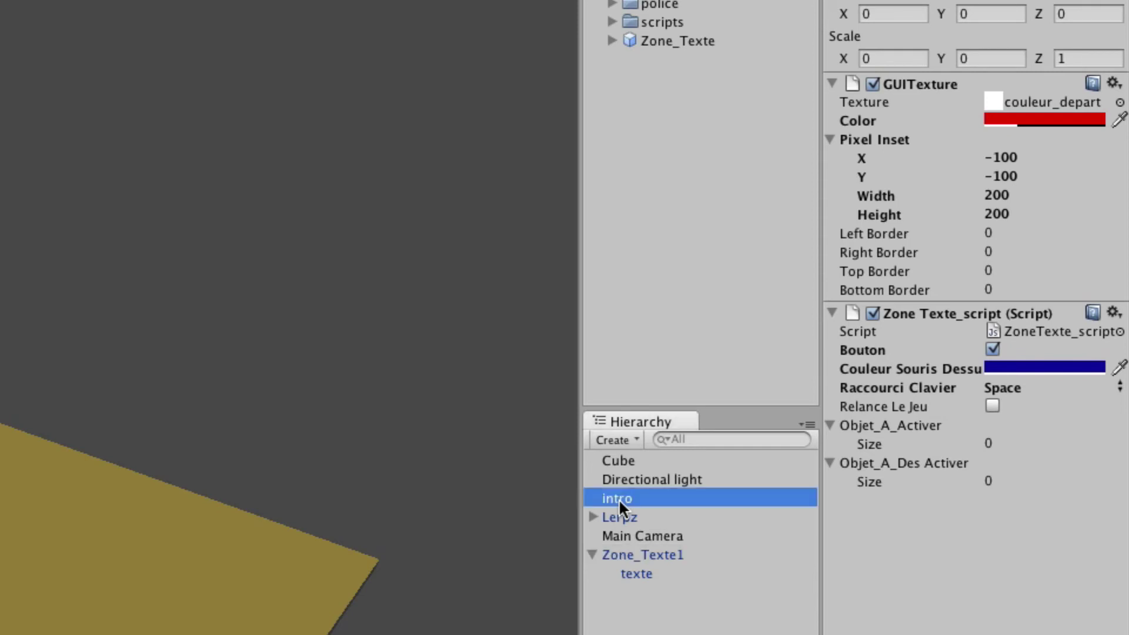
left_click_drag(618, 498, 905, 465)
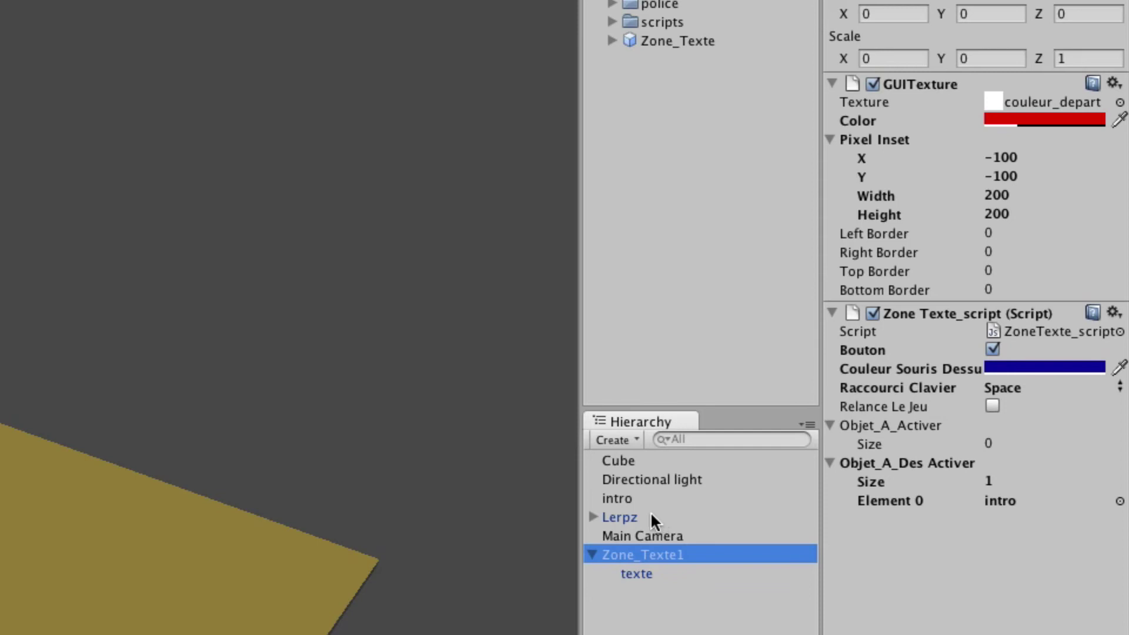
Deactivate the Lerpz character together with all its child objects
left_click(611, 519)
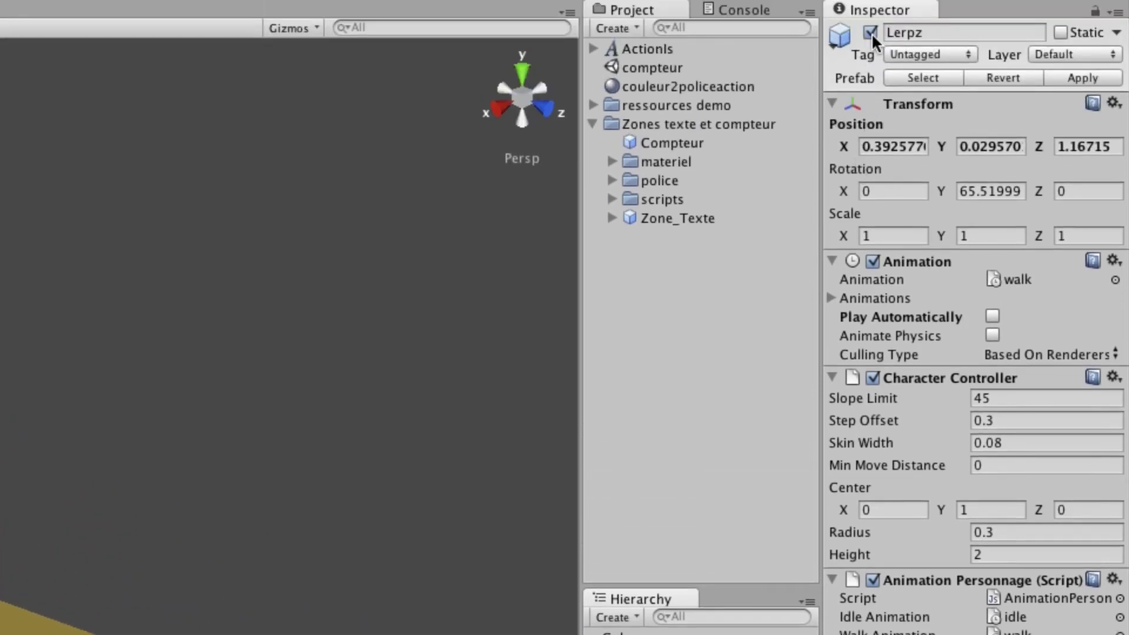
left_click(870, 33)
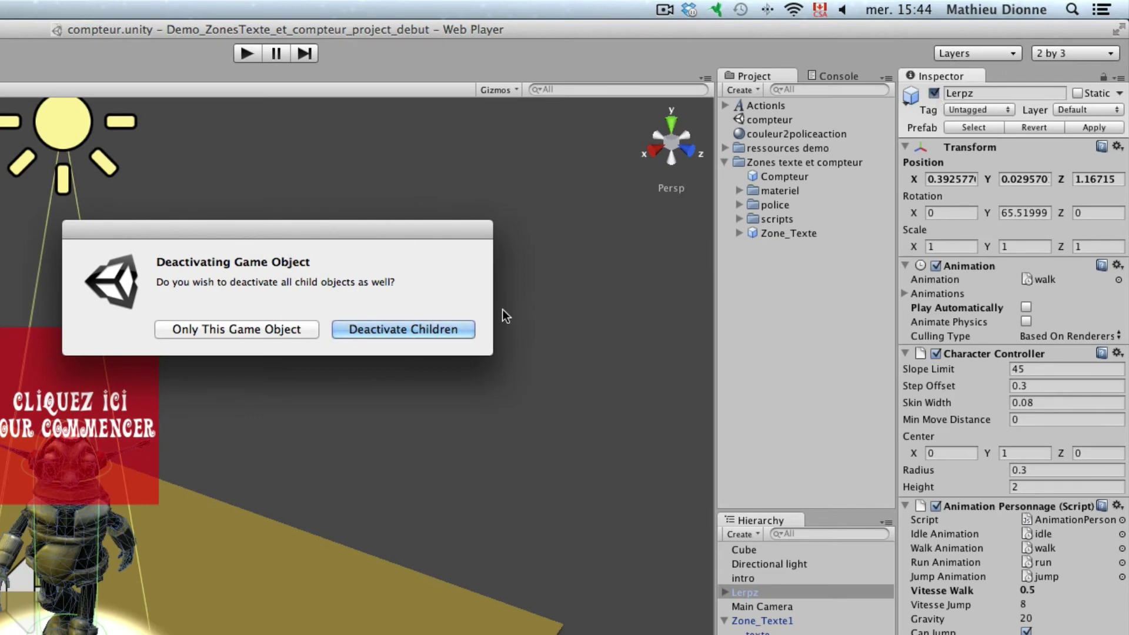
left_click(388, 334)
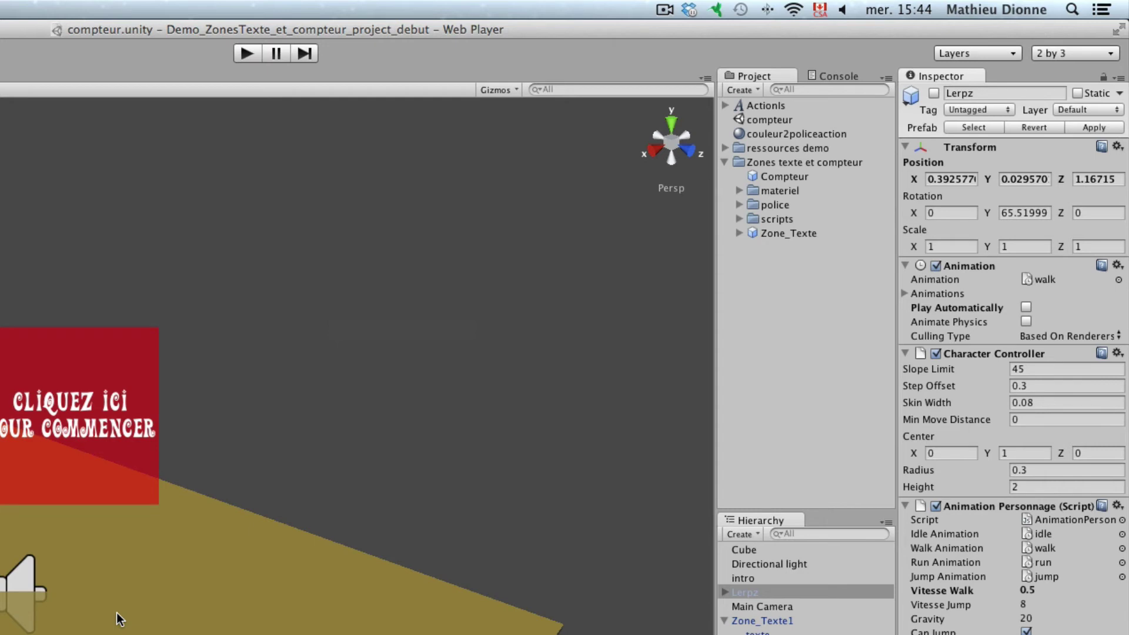
Add Lerpz to Zone_Texte1's Objet_A_Activer list and Zone_Texte1 itself to its Objet_A_Des Activer list
left_click(764, 622)
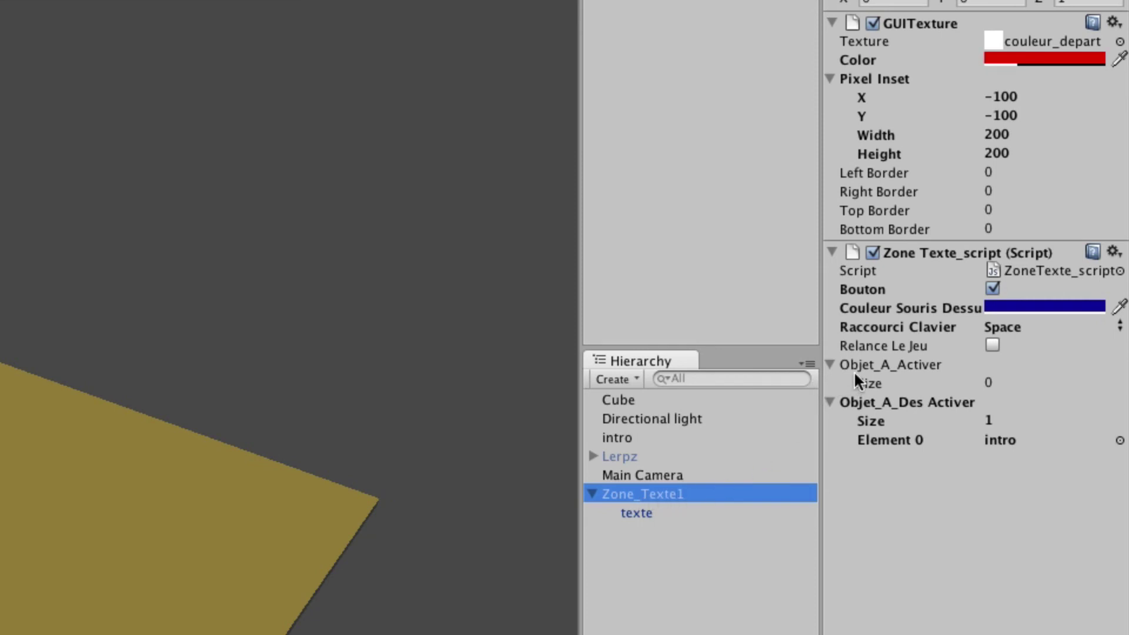
left_click(615, 457)
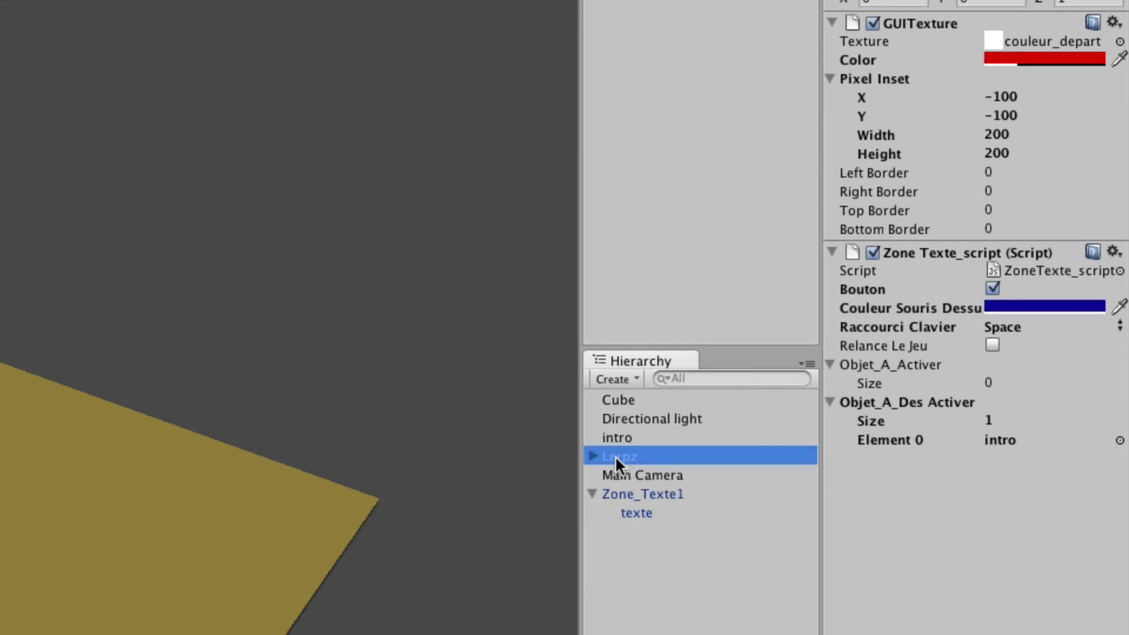
left_click_drag(615, 455, 884, 365)
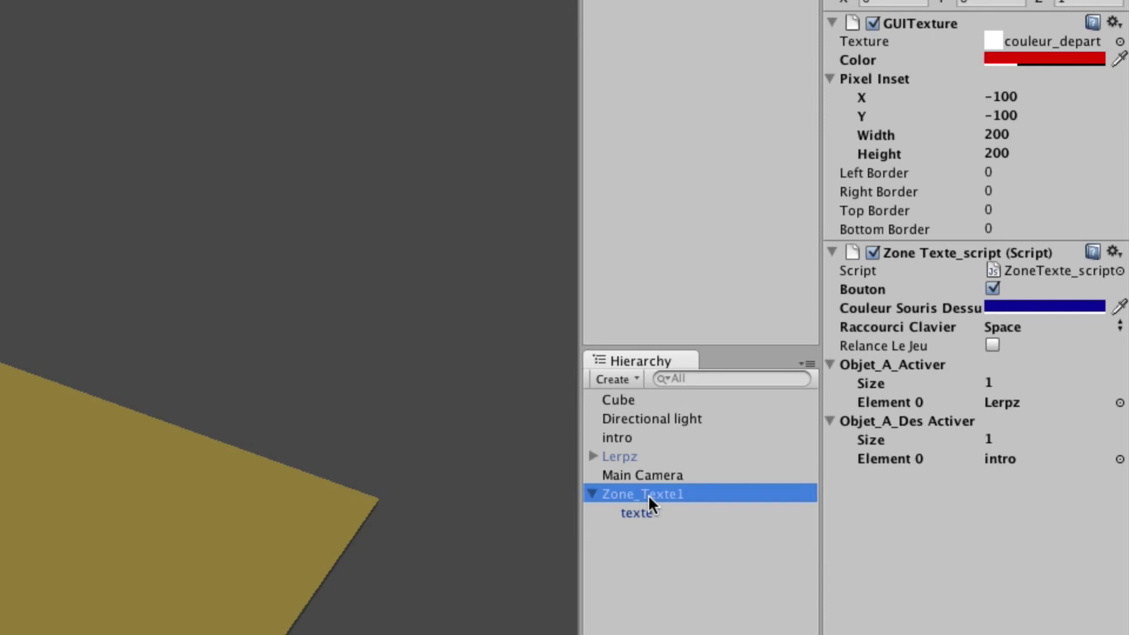
left_click_drag(648, 496, 904, 421)
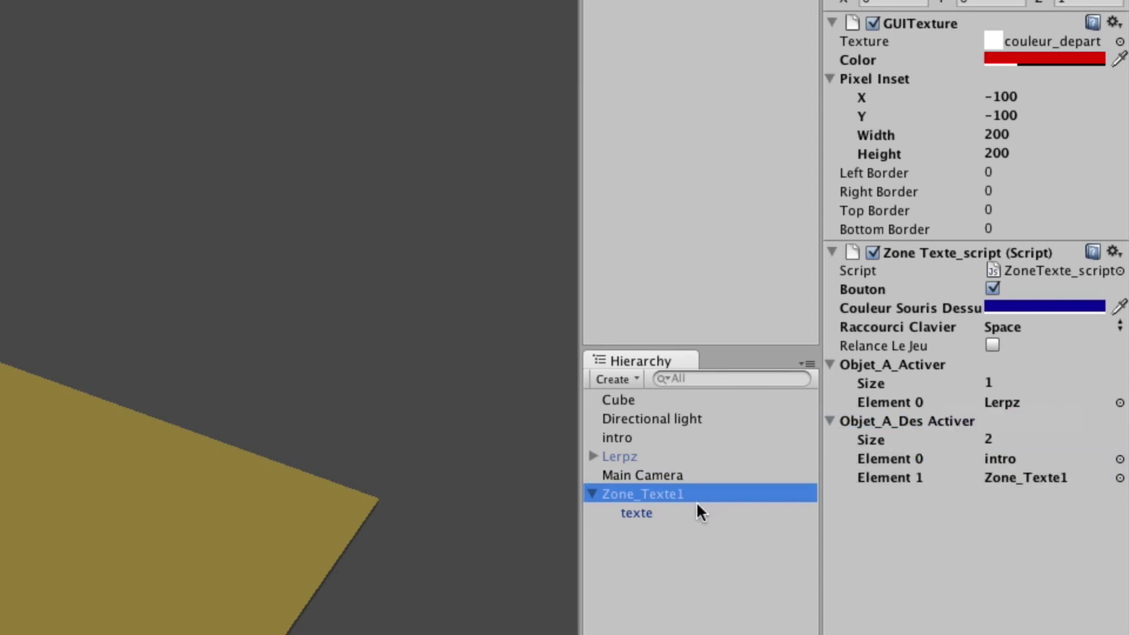
Rename the Zone_Texte1 object as Bouton_Intro
left_click(642, 494)
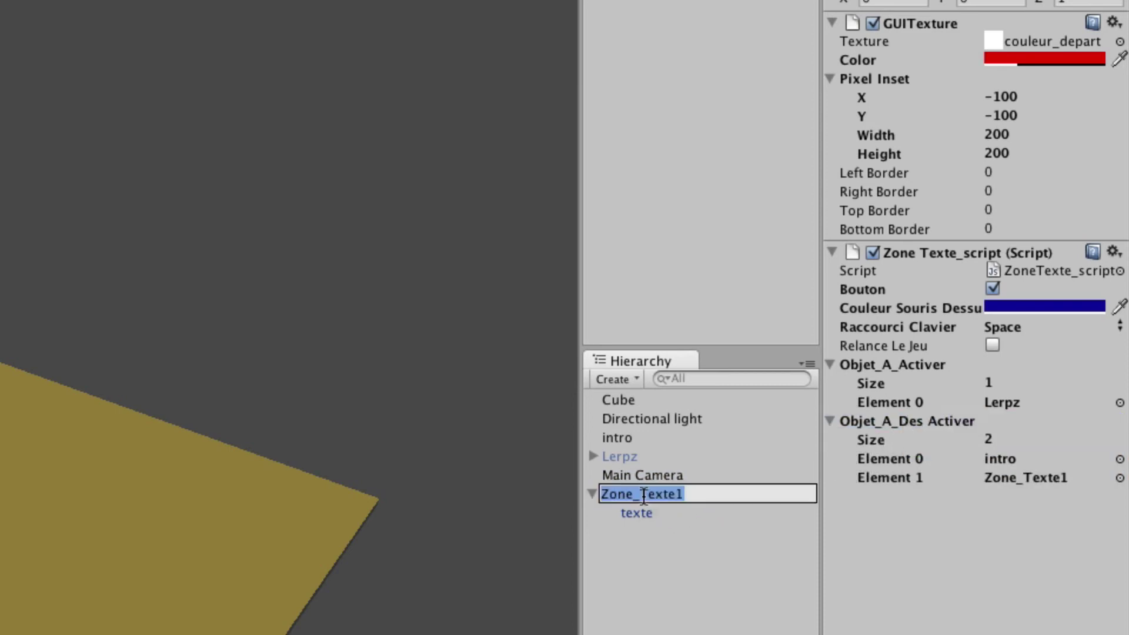
type("Bouton")
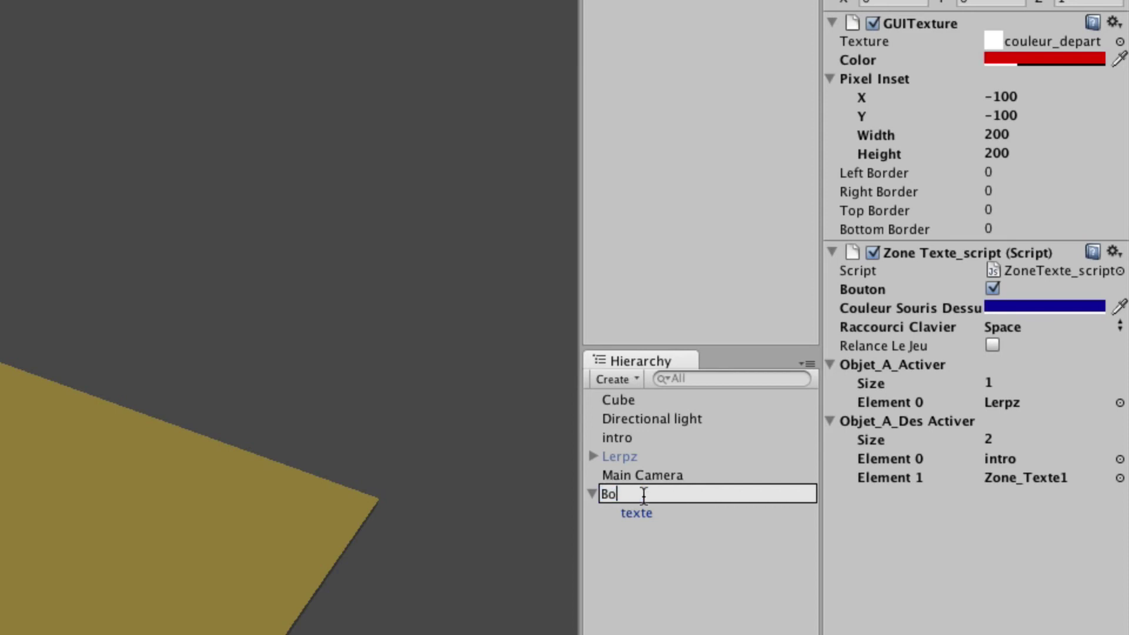
type("_Intro")
key("Return")
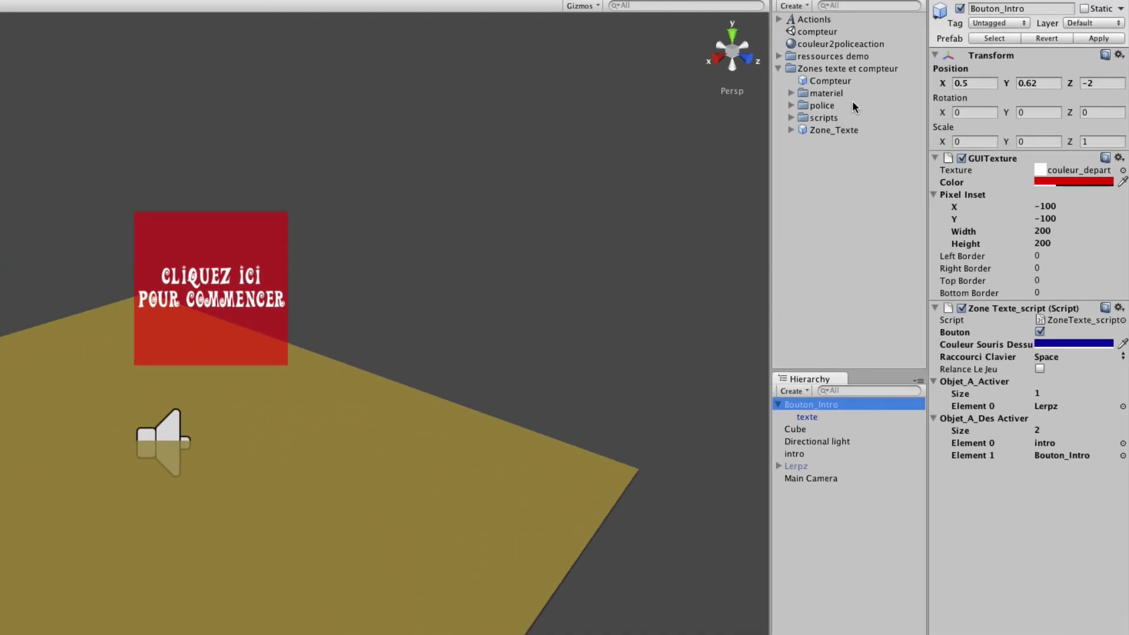
Add the musique audio clip from the Musiques folder of ressources demo to the scene
left_click(778, 56)
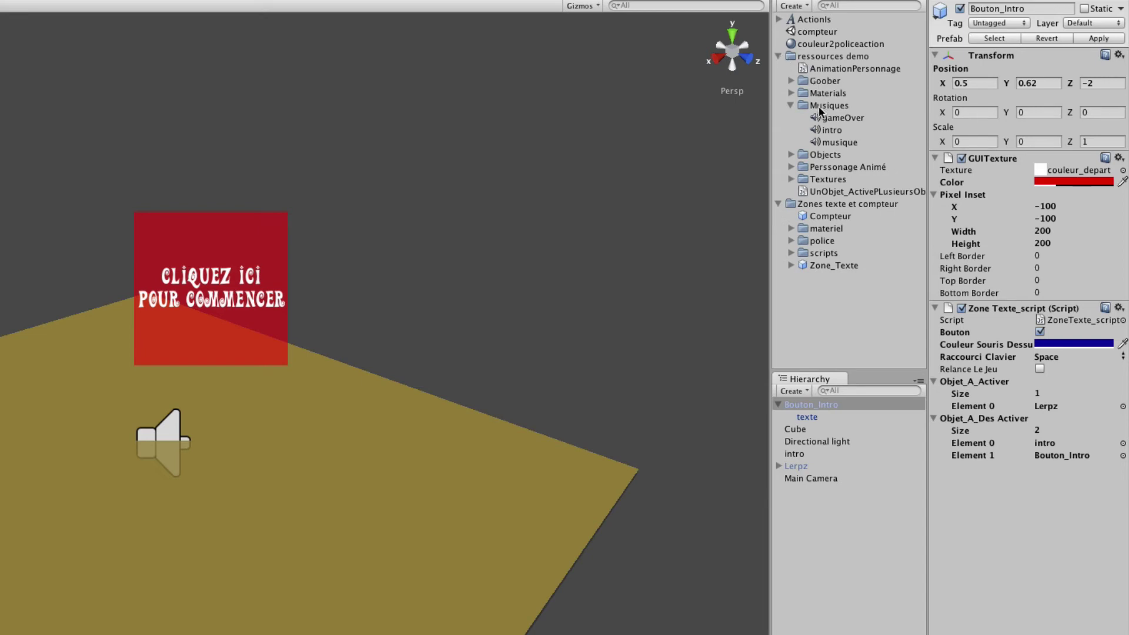
left_click(842, 142)
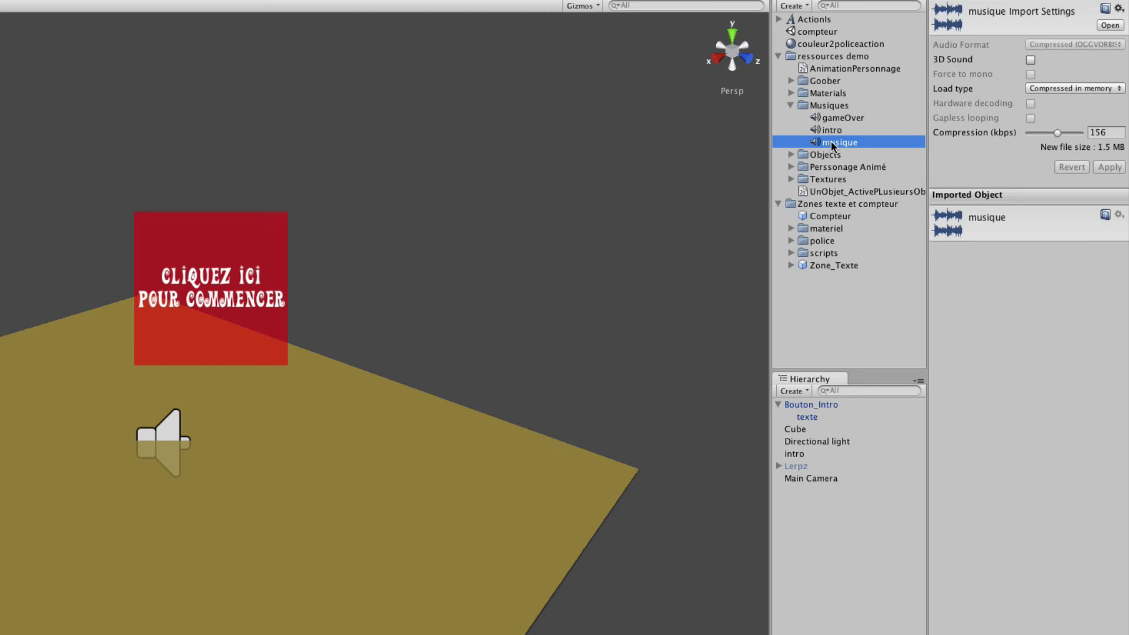
left_click_drag(832, 146, 817, 530)
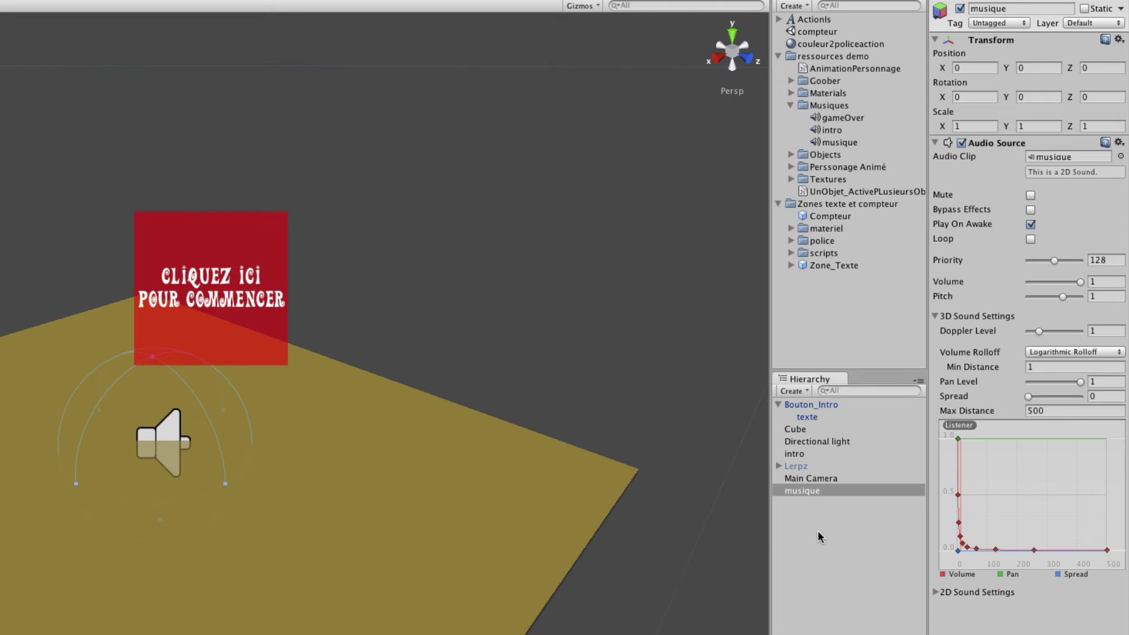
Deactivate the musique object and add it to Bouton_Intro's Objet_A_Activer list
left_click(961, 10)
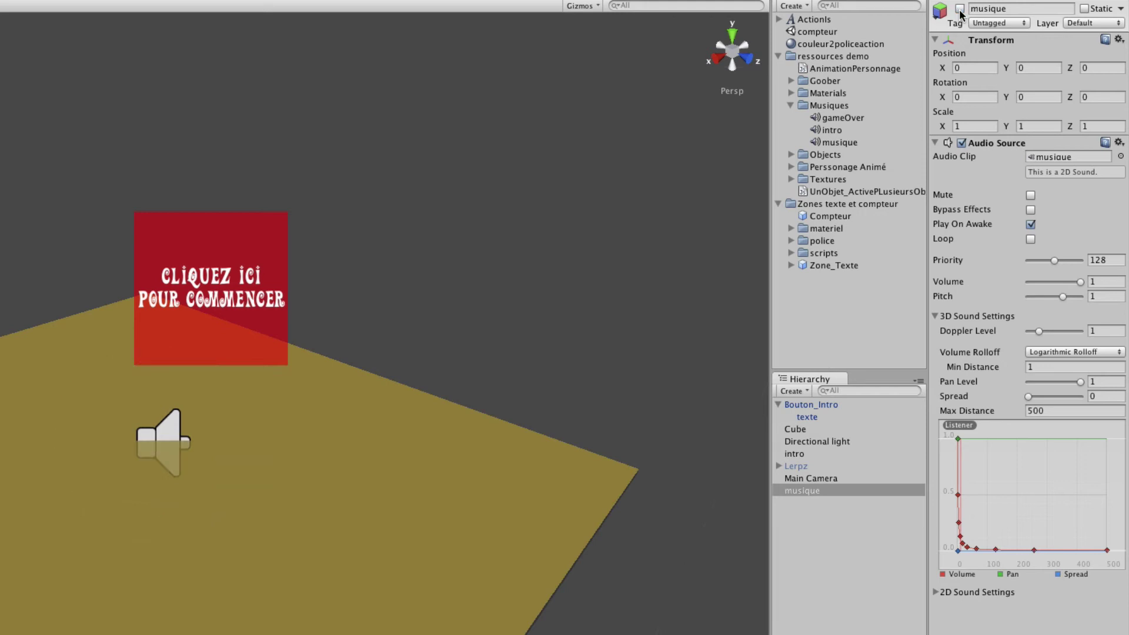
left_click(809, 407)
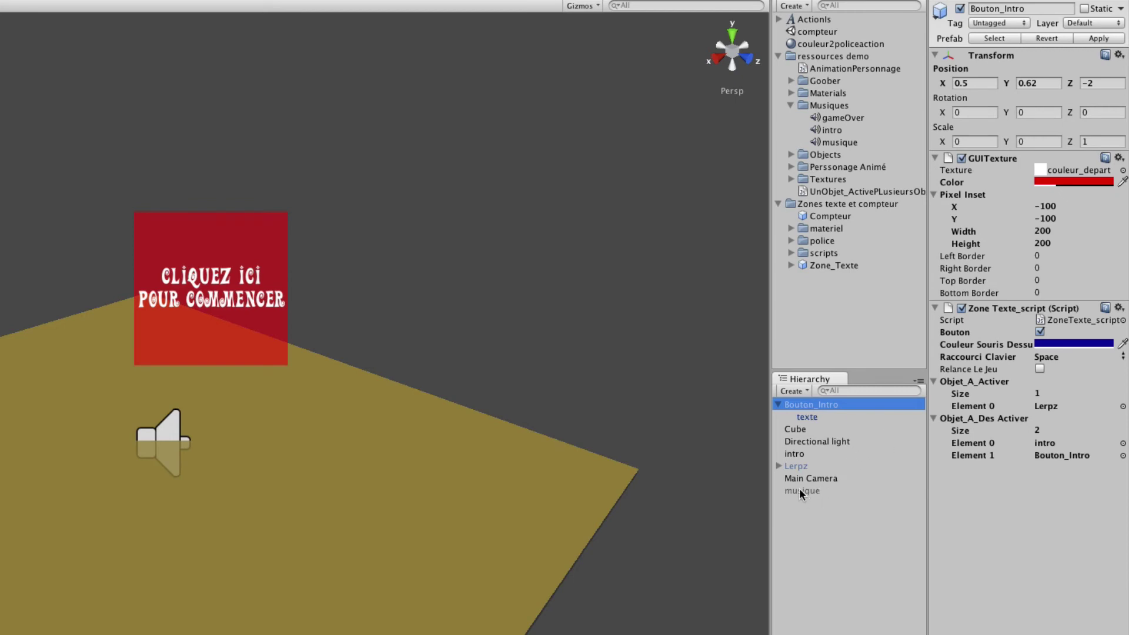
left_click_drag(799, 491, 971, 381)
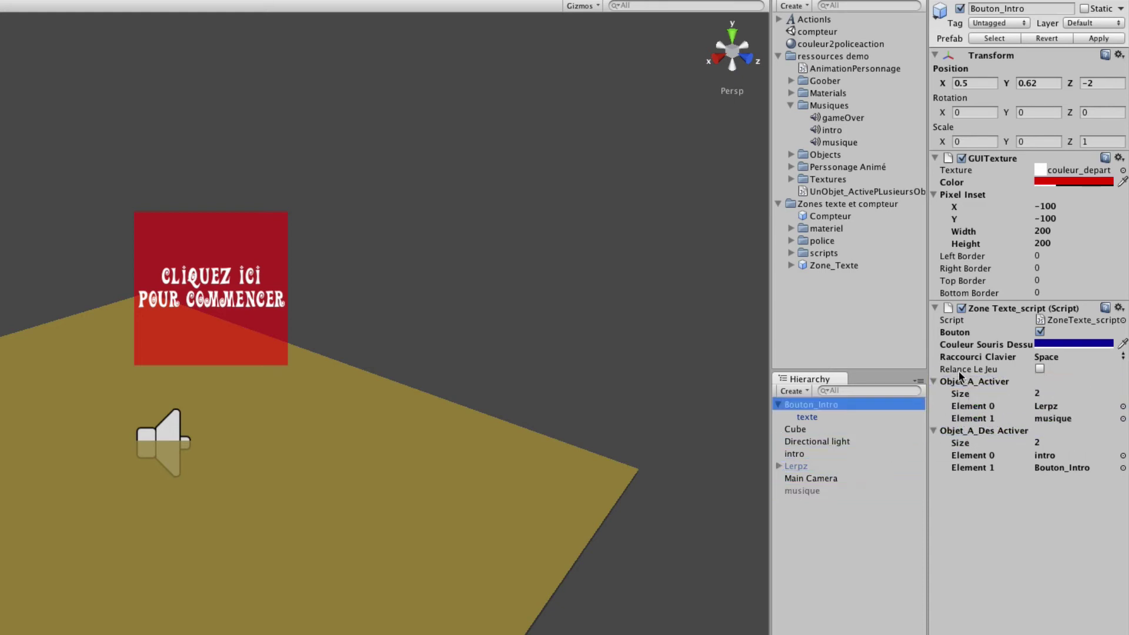
Test in play mode, with the sound volume raised, what the CLIQUEZ ICI POUR COMMENCER button triggers, and stop the game
left_click(1040, 331)
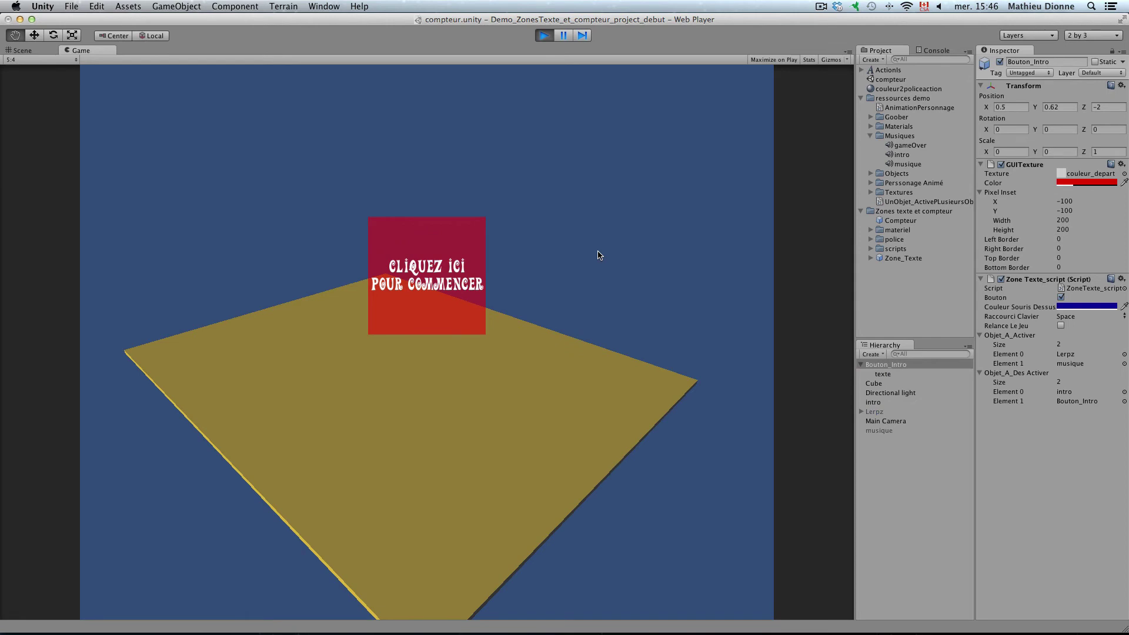
key("XF86AudioRaiseVolume")
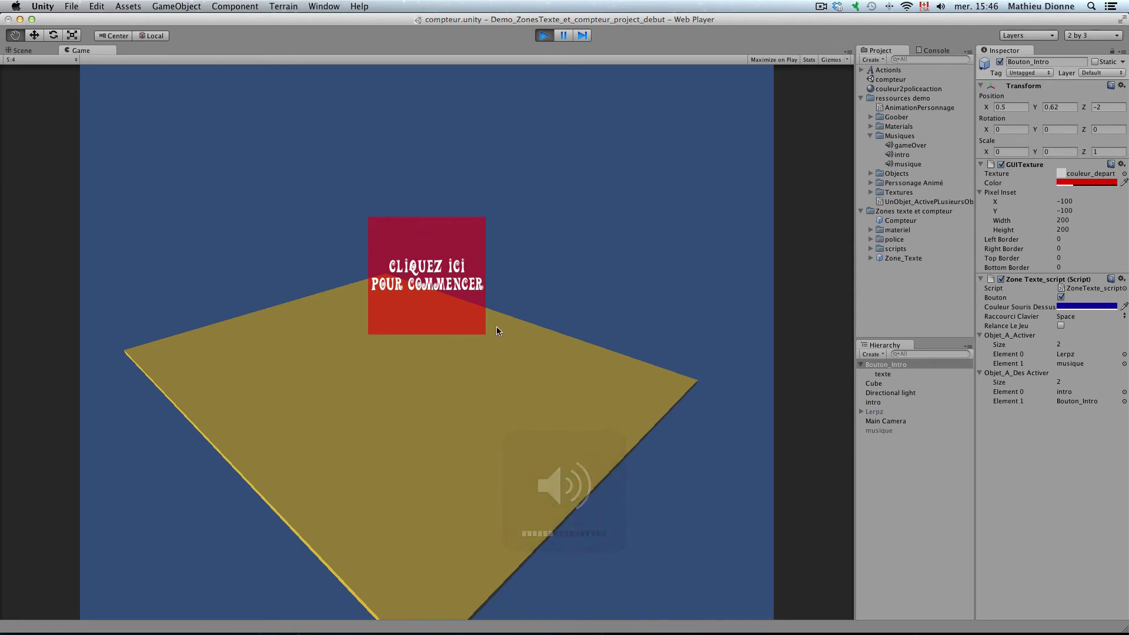
left_click(446, 329)
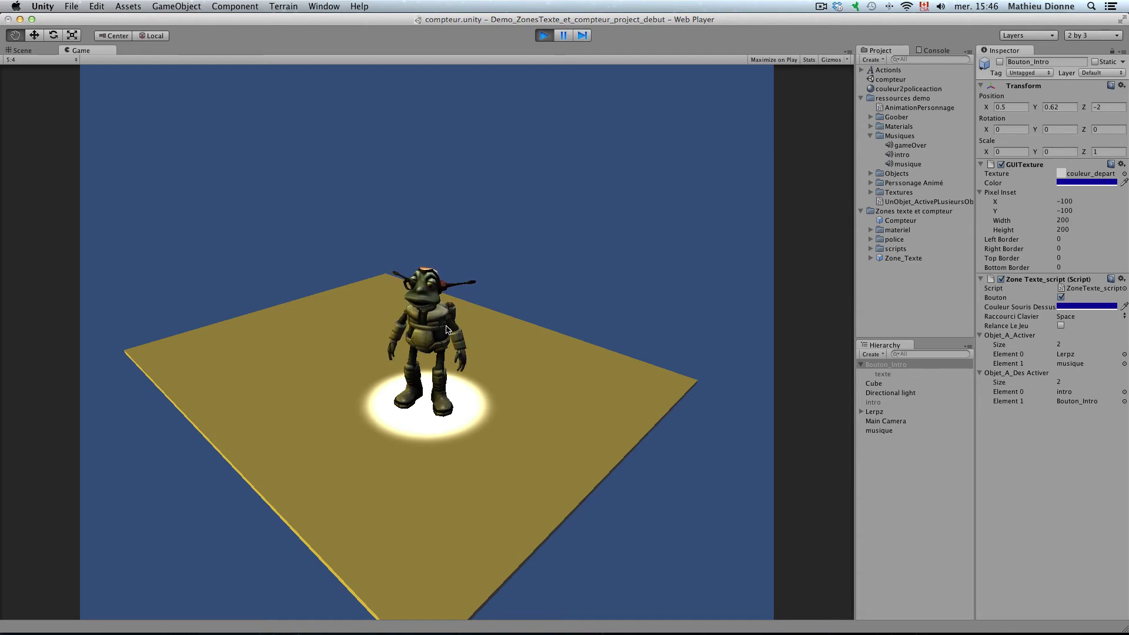
left_click(555, 42)
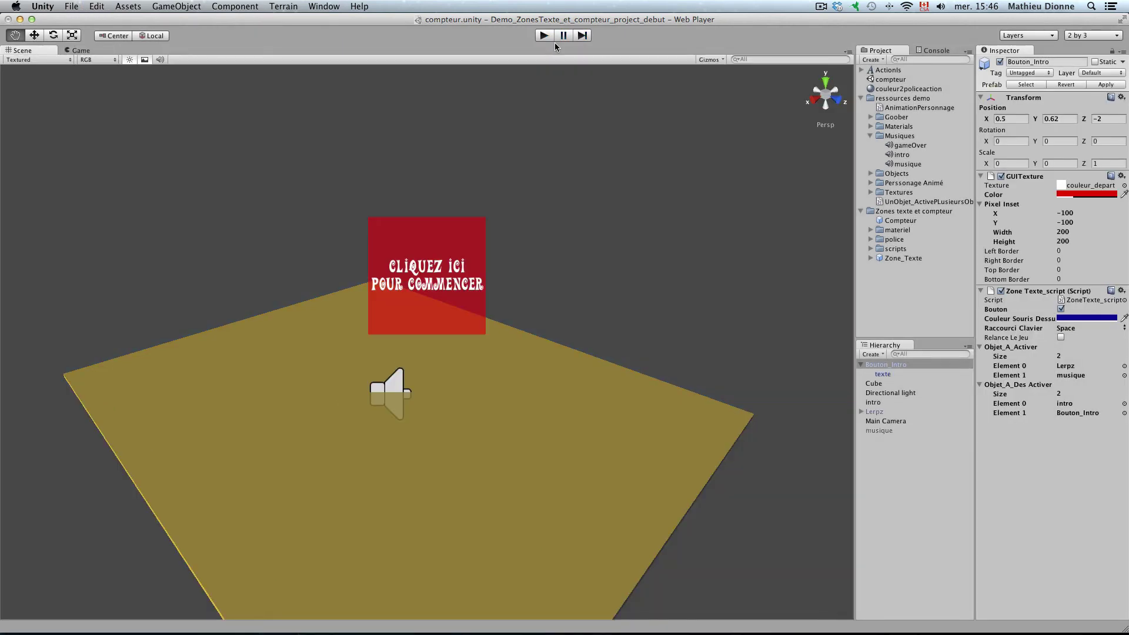
Run the game again with the sound lowered, test Bouton_Intro's Space shortcut, and leave play mode
left_click(555, 42)
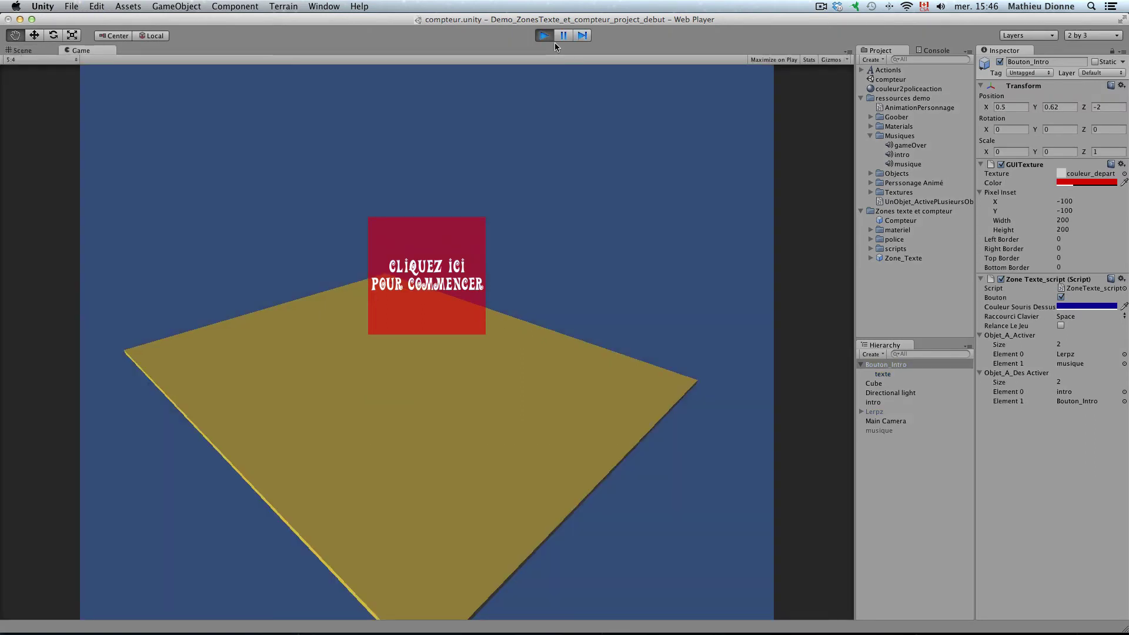
key("XF86AudioLowerVolume")
key("space")
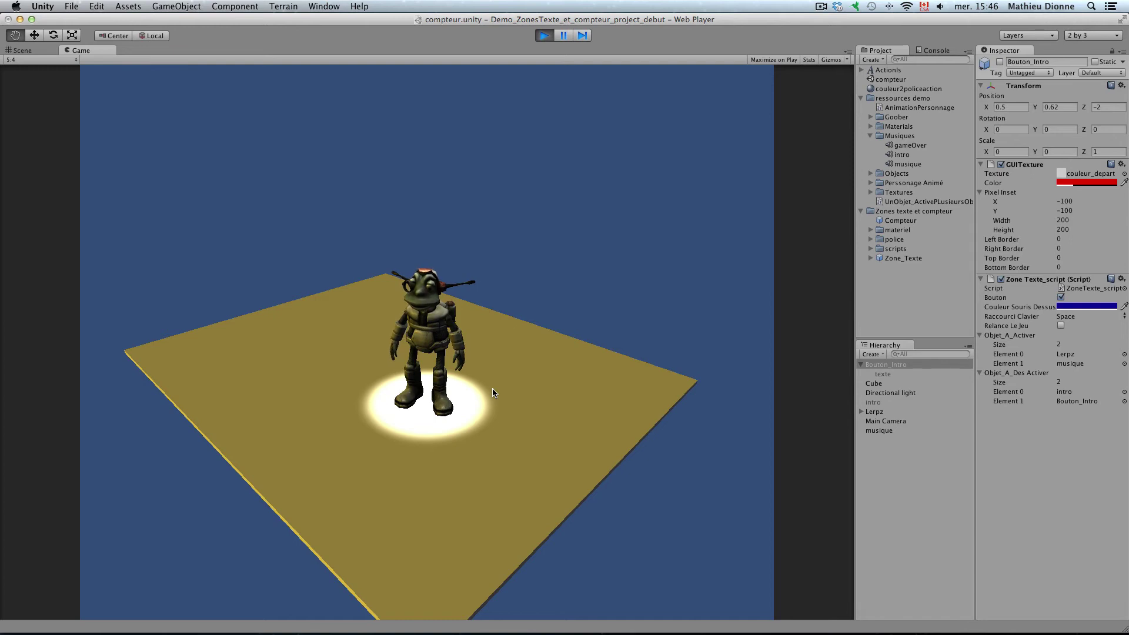
key("super+p")
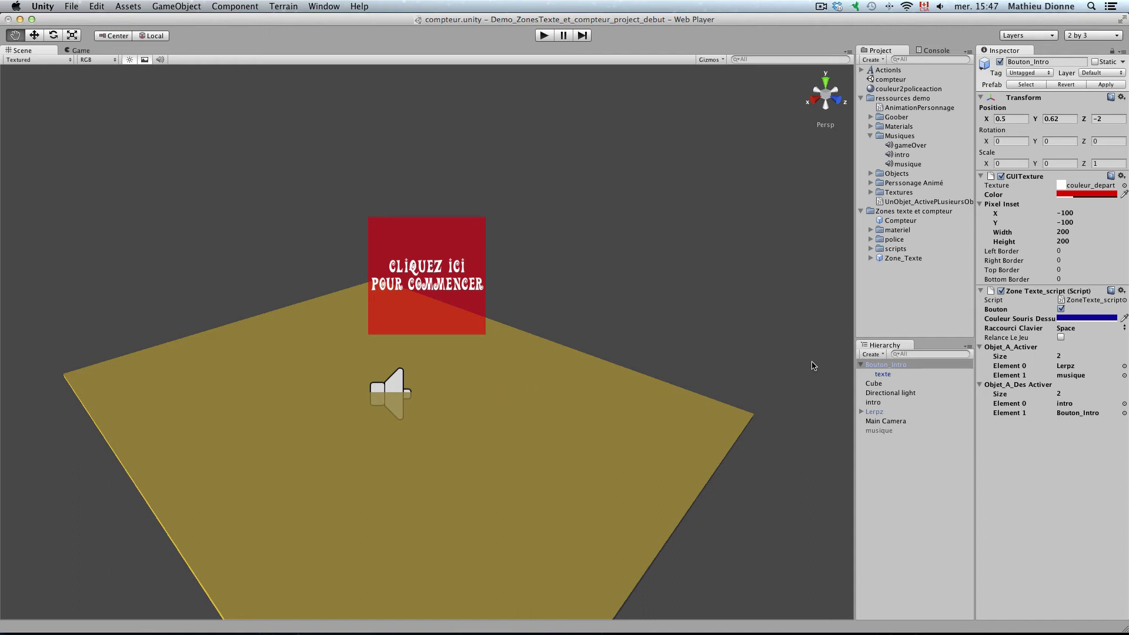
Disable Bouton on Bouton_Intro and test its Space shortcut alone in play mode
left_click(1060, 309)
left_click(543, 35)
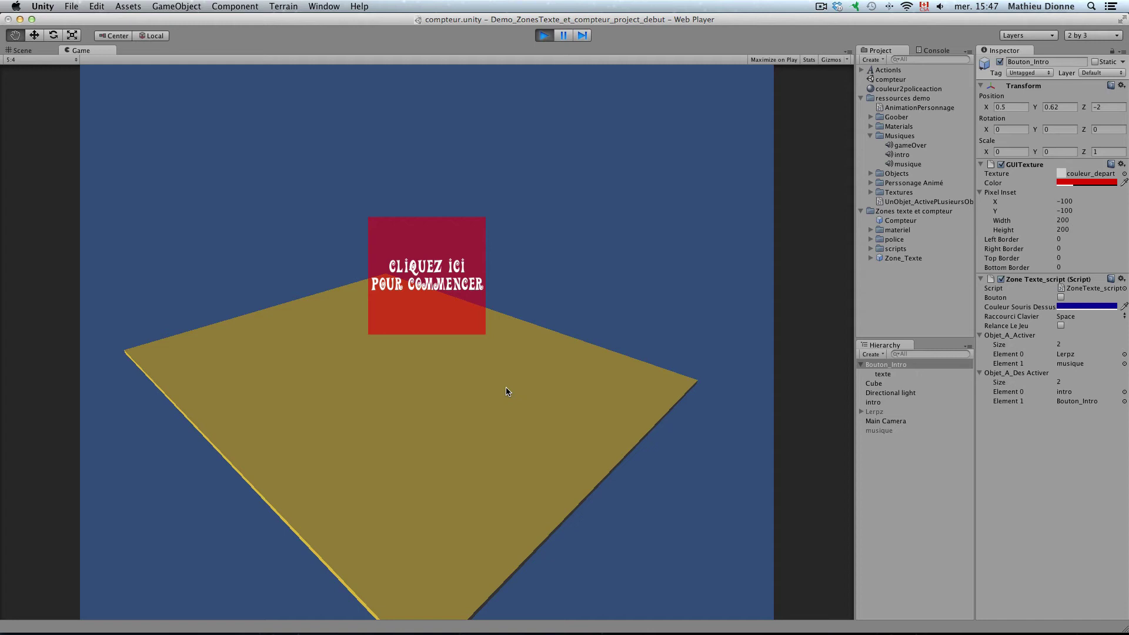
key("space")
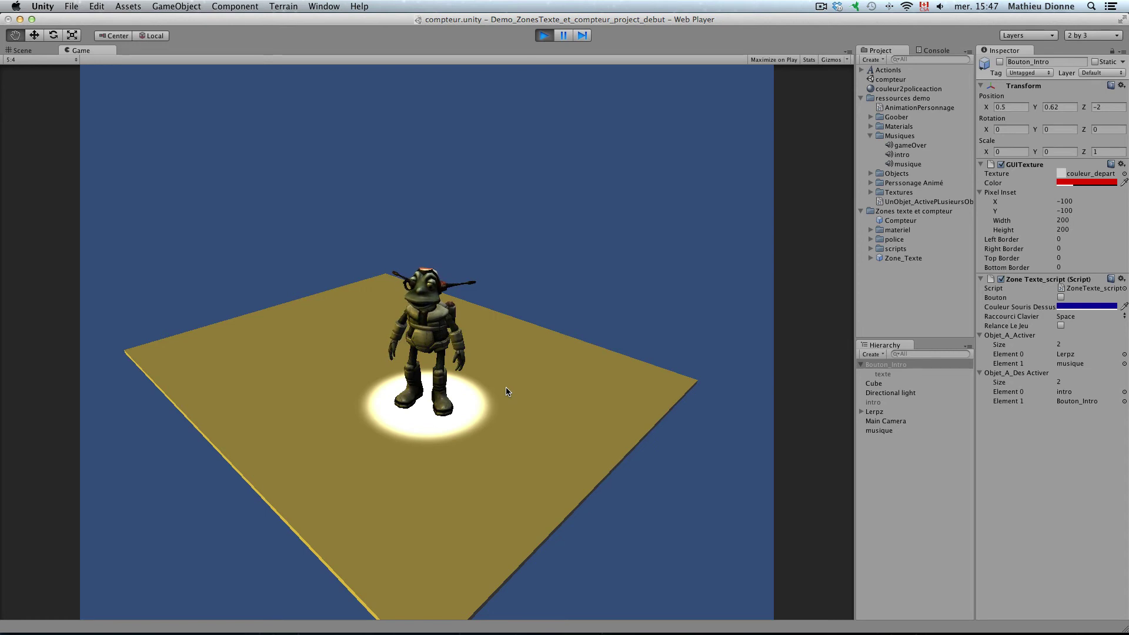
key("super+p")
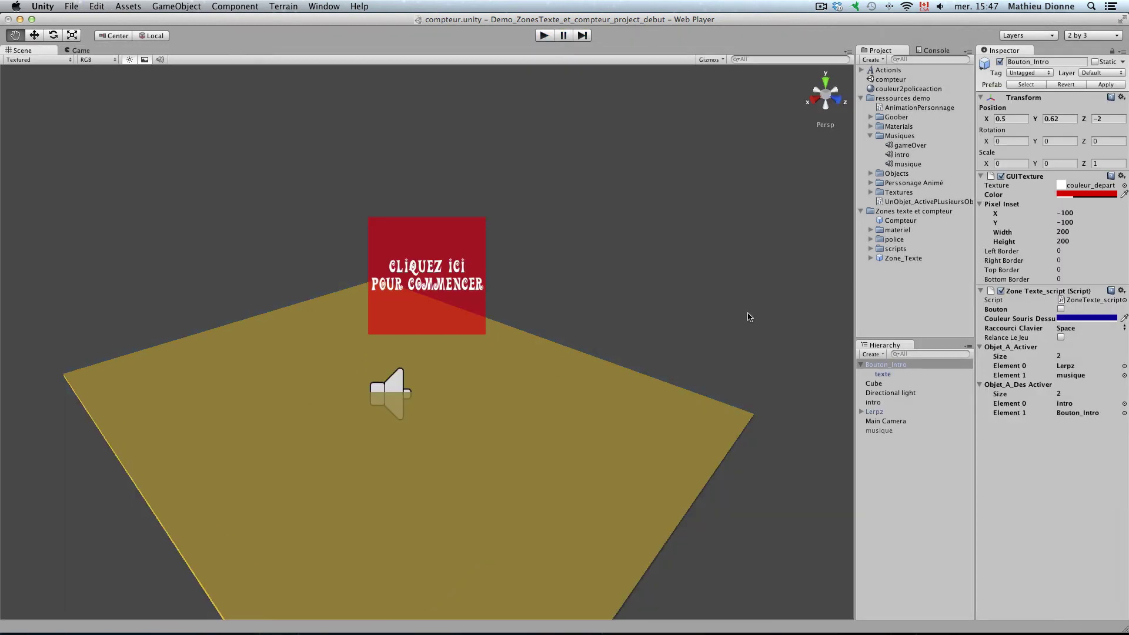
Enable Bouton on Bouton_Intro and set its Raccourci Clavier to None
left_click(1061, 309)
left_click(1072, 330)
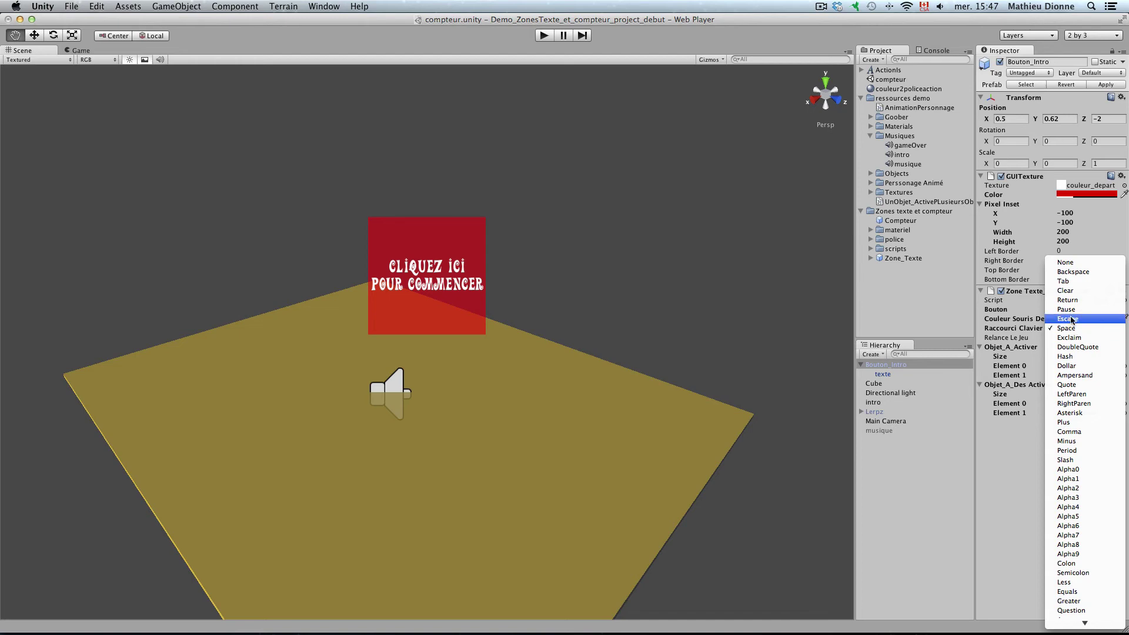
left_click(1064, 264)
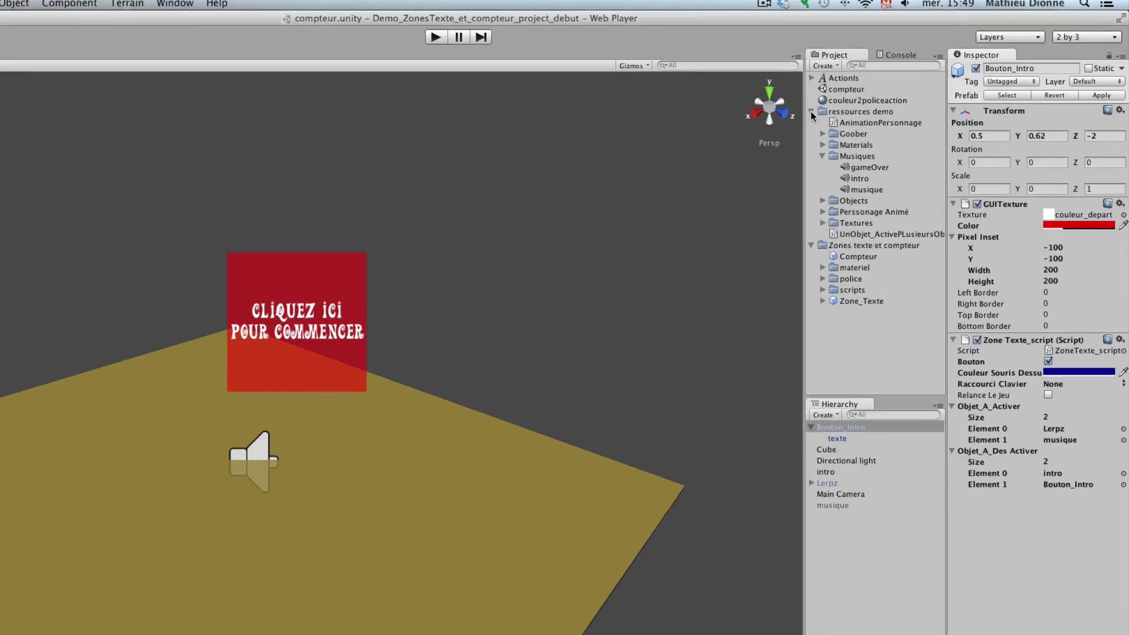
Add the Compteur prefab from the Zones texte et compteur folder to the scene
left_click(861, 99)
left_click(608, 212)
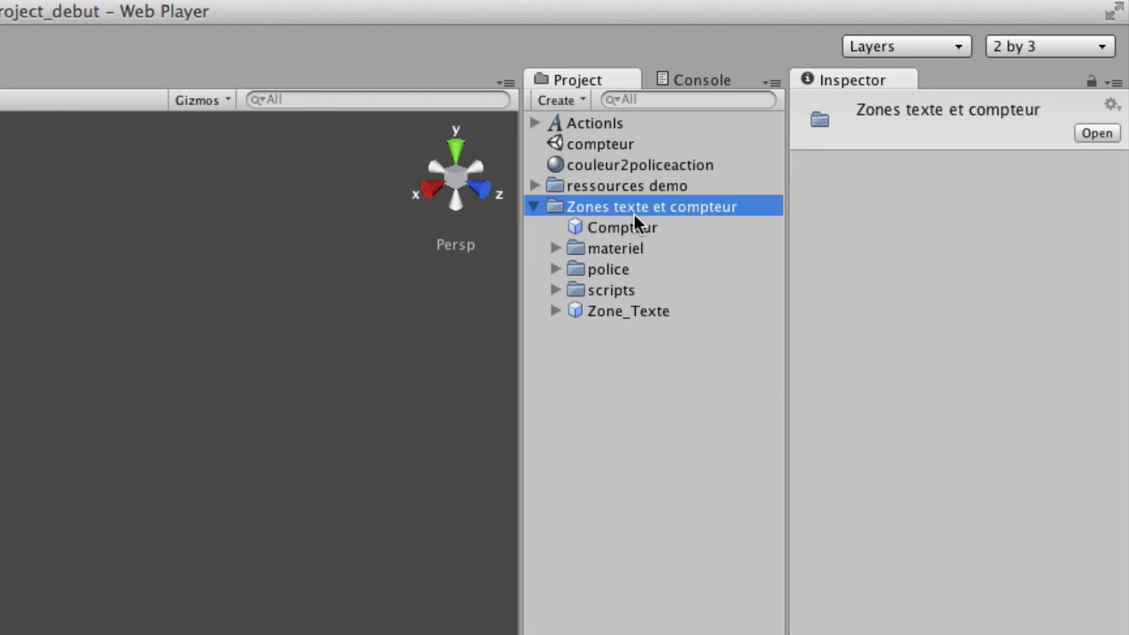
left_click(619, 227)
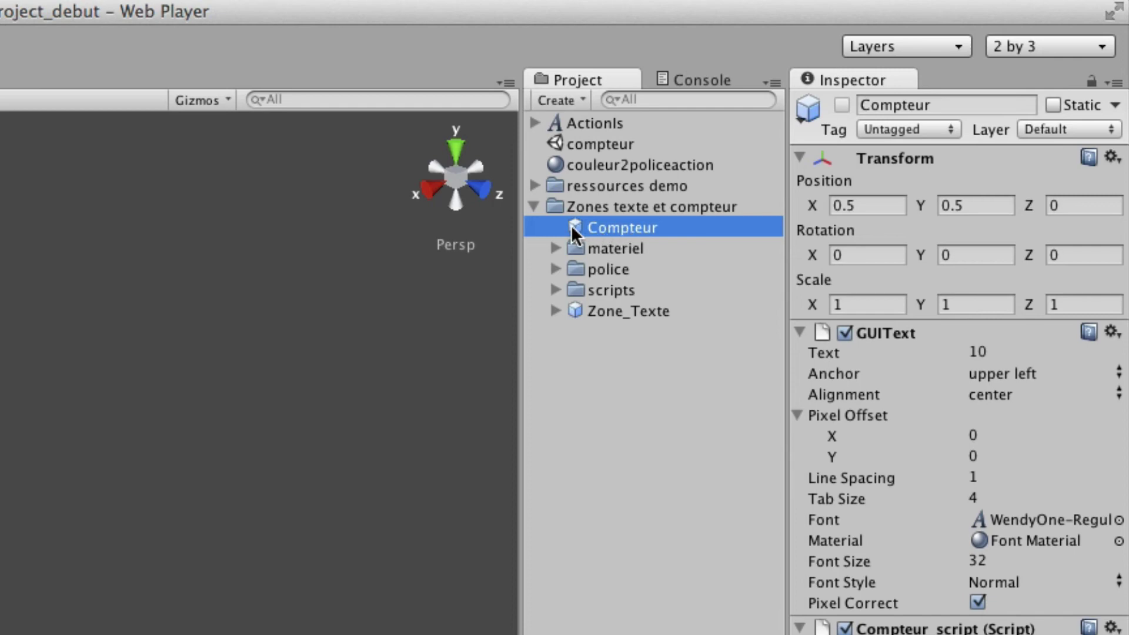
left_click_drag(570, 226, 607, 634)
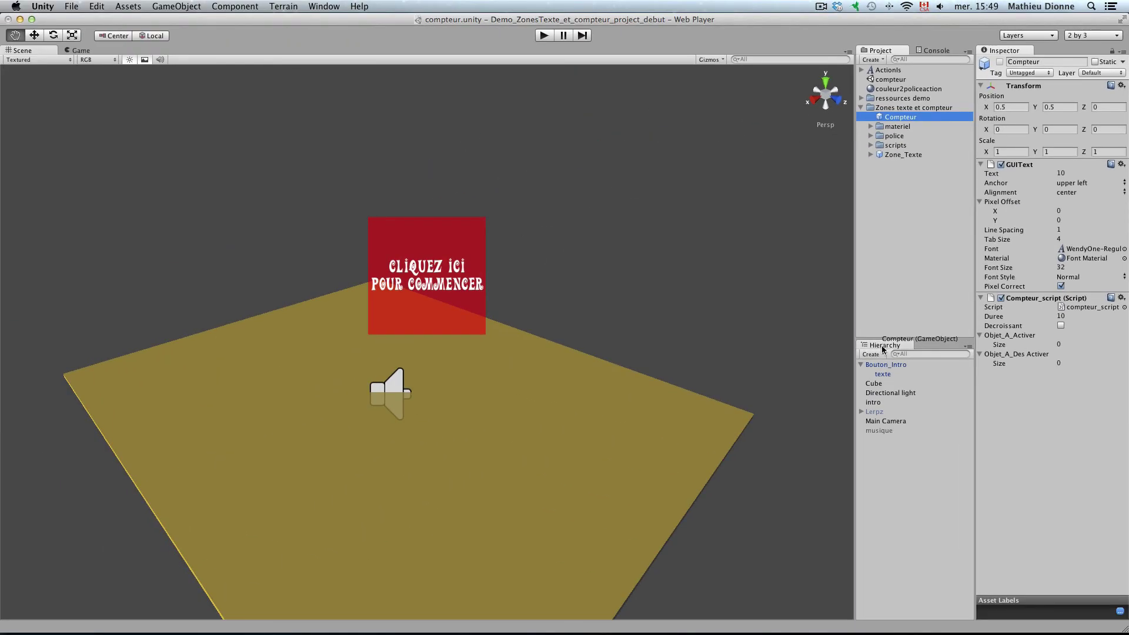
left_click_drag(894, 512, 897, 506)
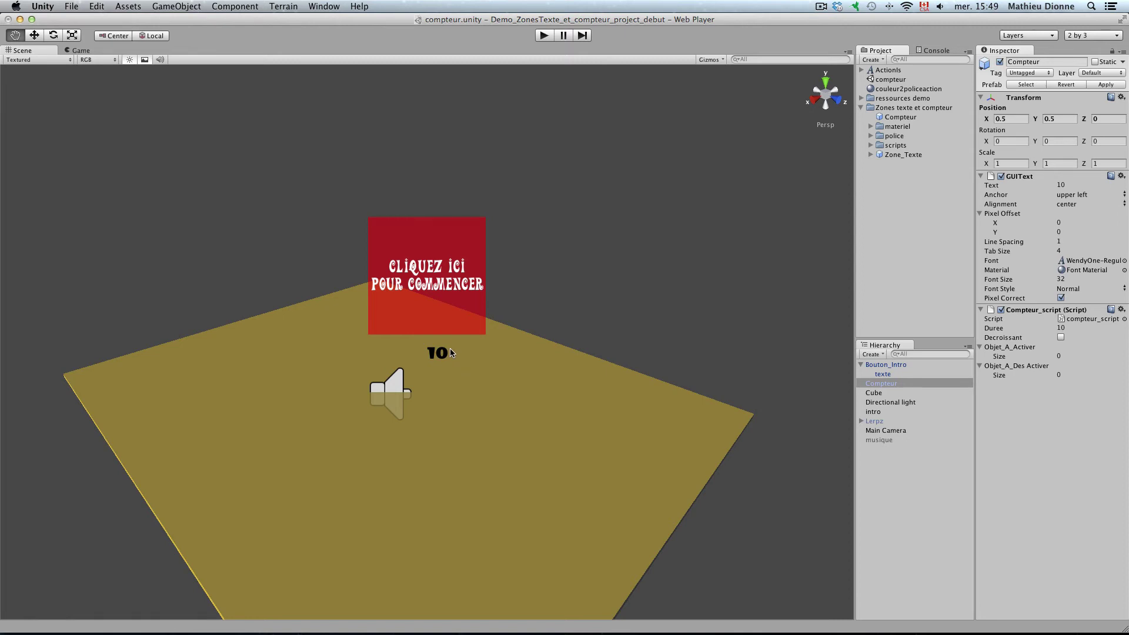
left_click(861, 364)
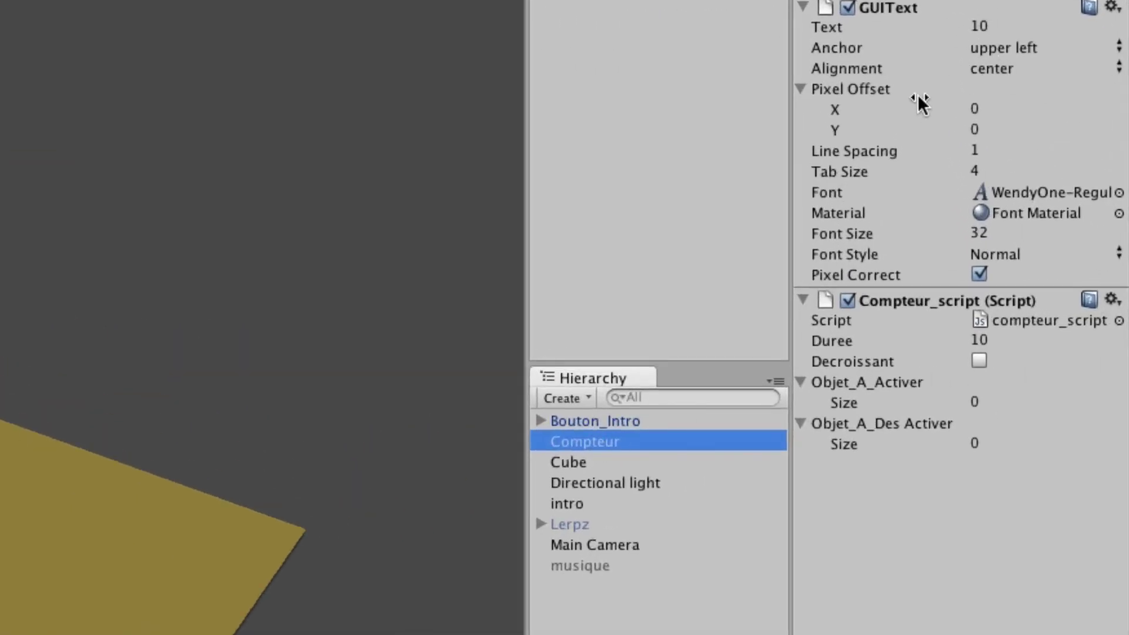
Set the Compteur object's position to X 0.05 and Y 0.95, and collapse its GUIText component
left_click(992, 26)
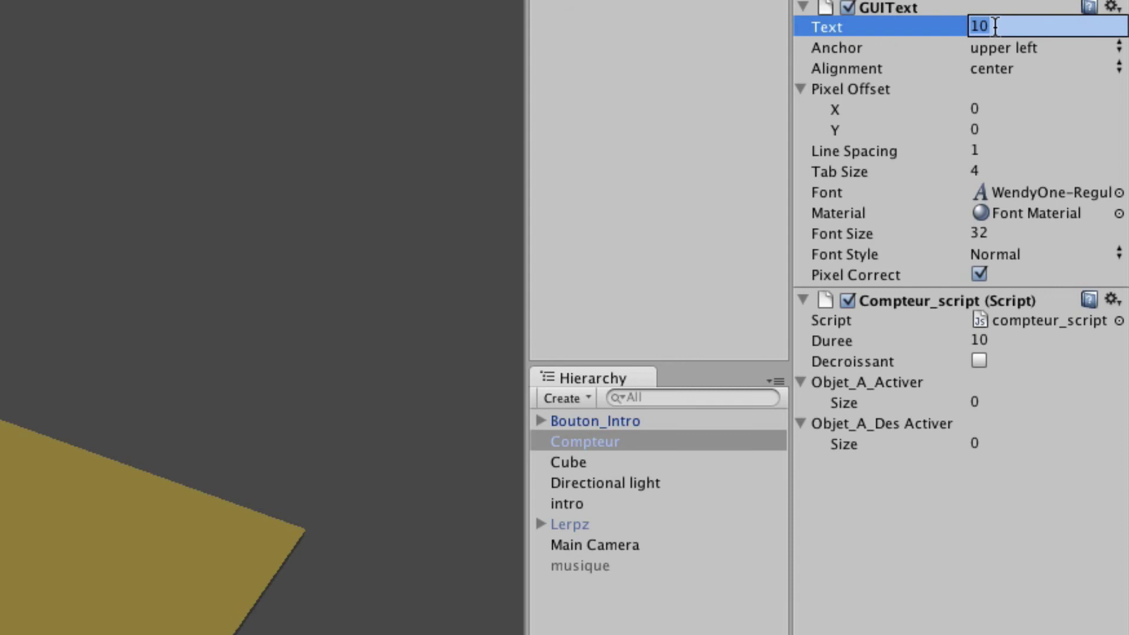
left_click(994, 26)
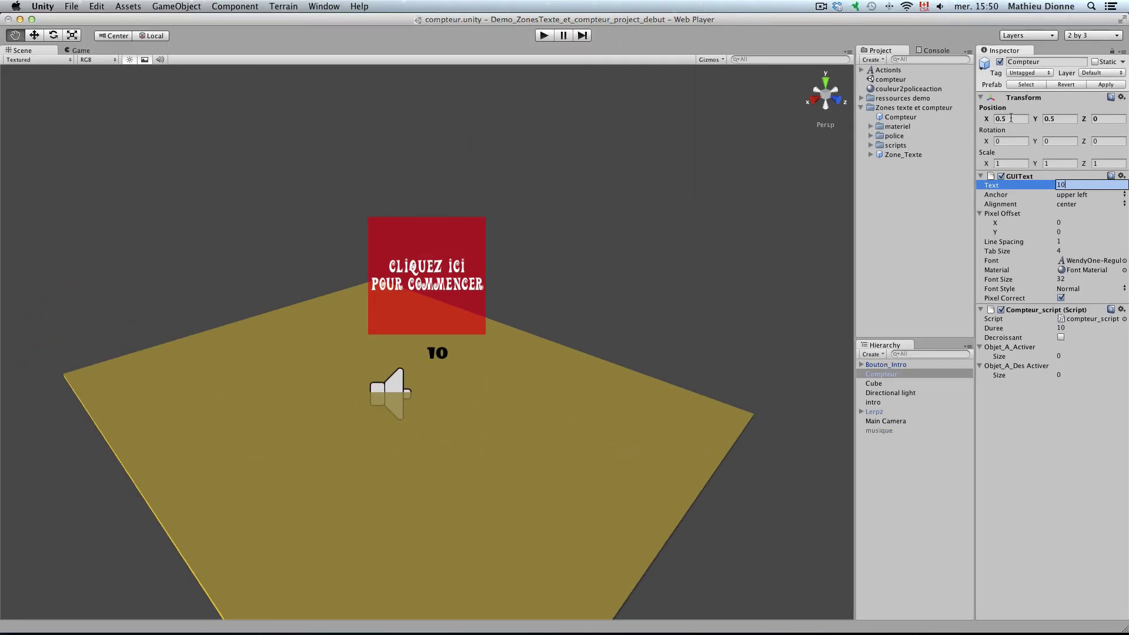
left_click(1011, 118)
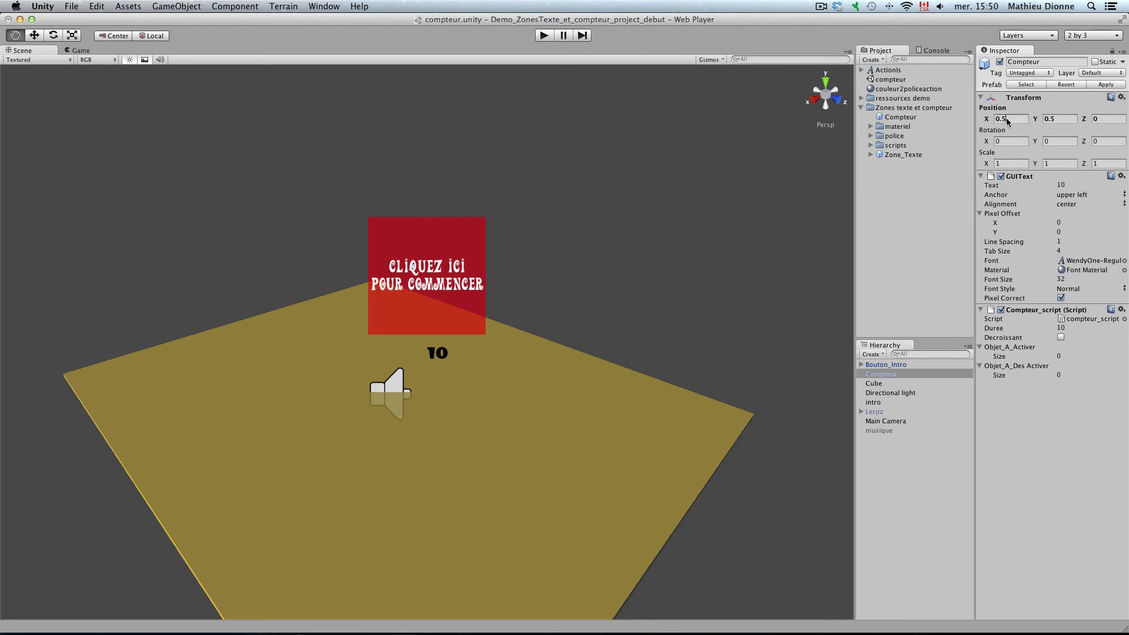
left_click_drag(1007, 118, 992, 119)
type("10,05")
key("Tab")
left_click_drag(1036, 121, 1049, 122)
left_click(1067, 119)
key("BackSpace")
key("BackSpace")
type("95")
left_click(976, 215)
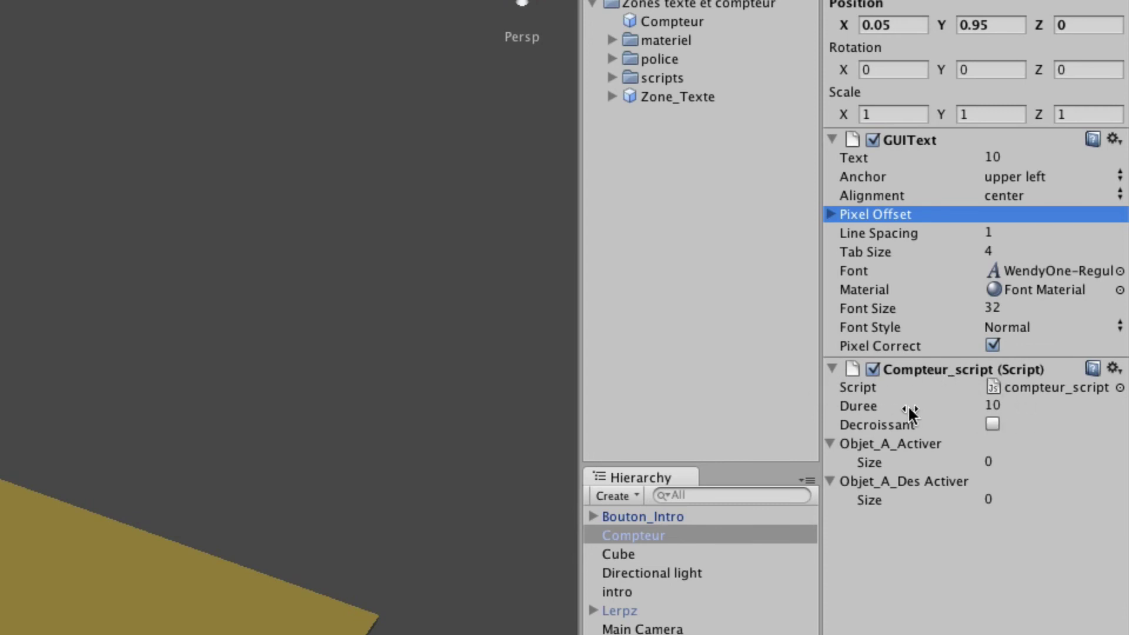
left_click(833, 140)
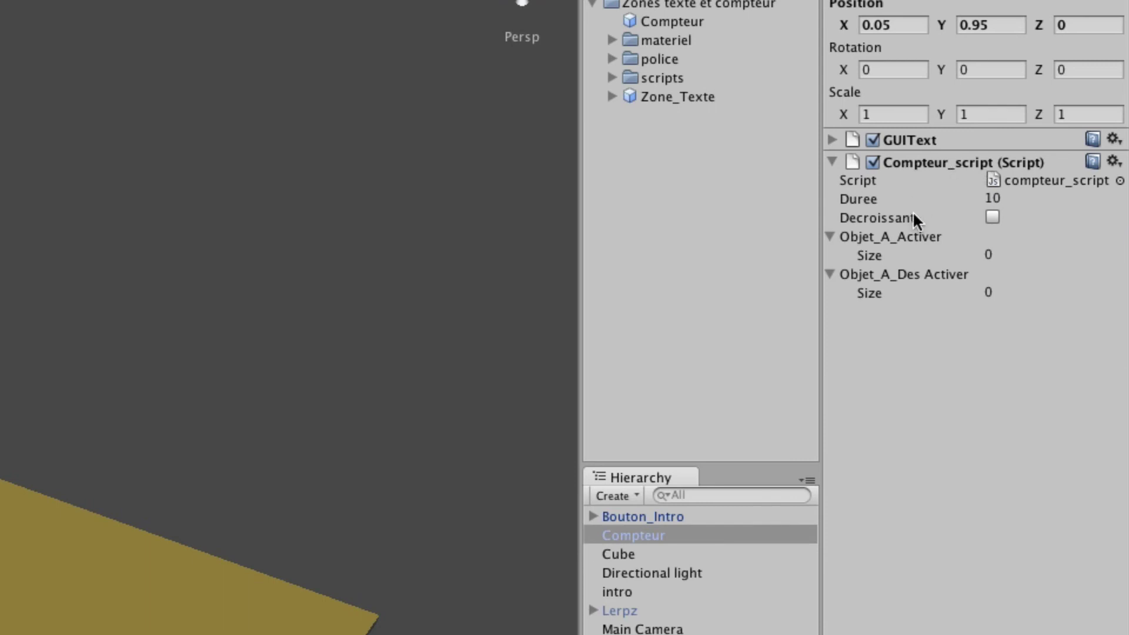
Mute the computer's sound, test the counter's increasing count in play mode, and stop the game
left_click(993, 197)
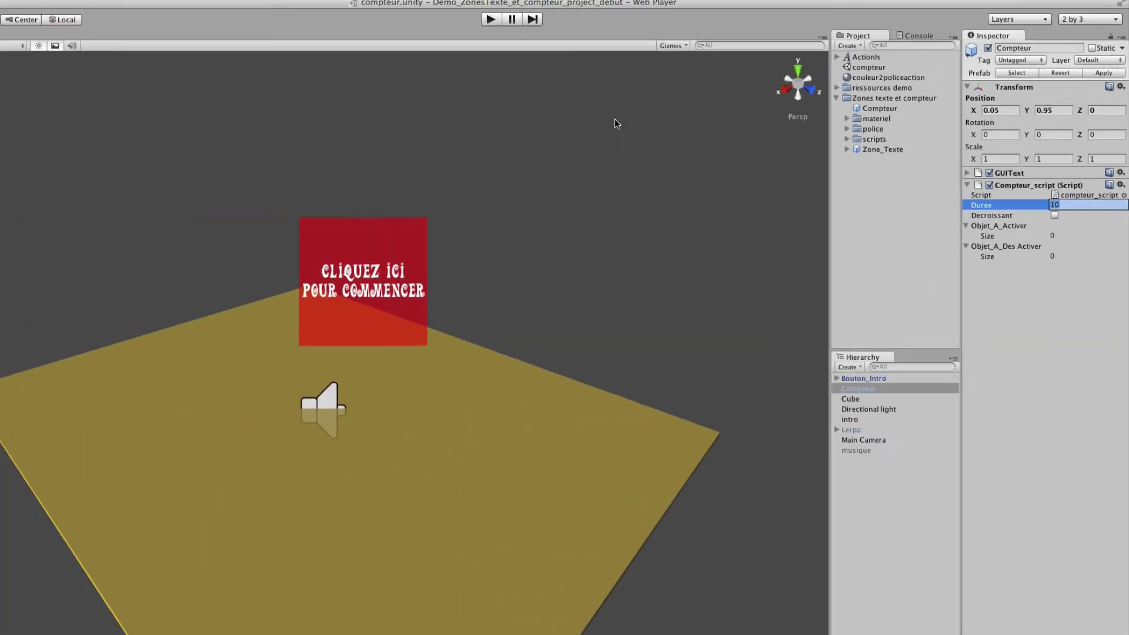
key("XF86AudioMute")
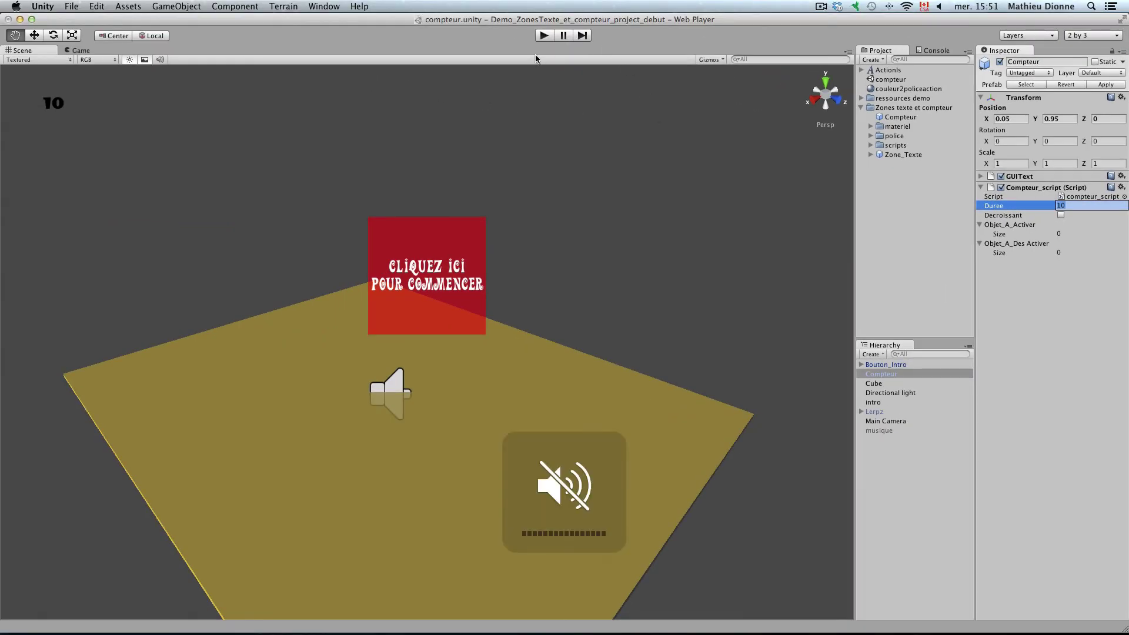
left_click(546, 36)
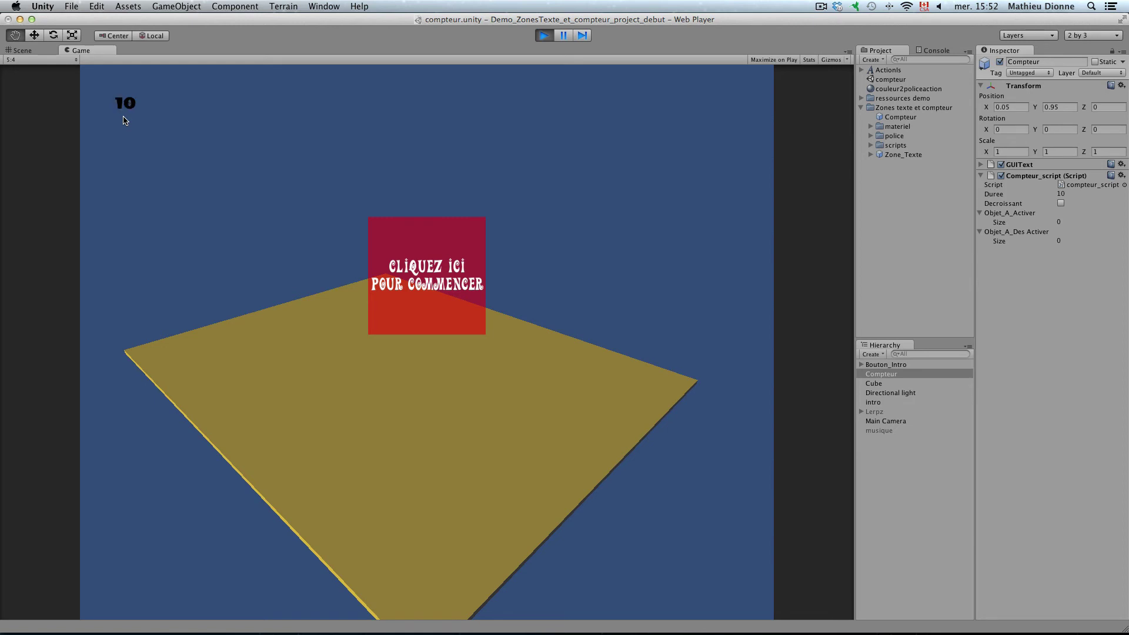
left_click(547, 36)
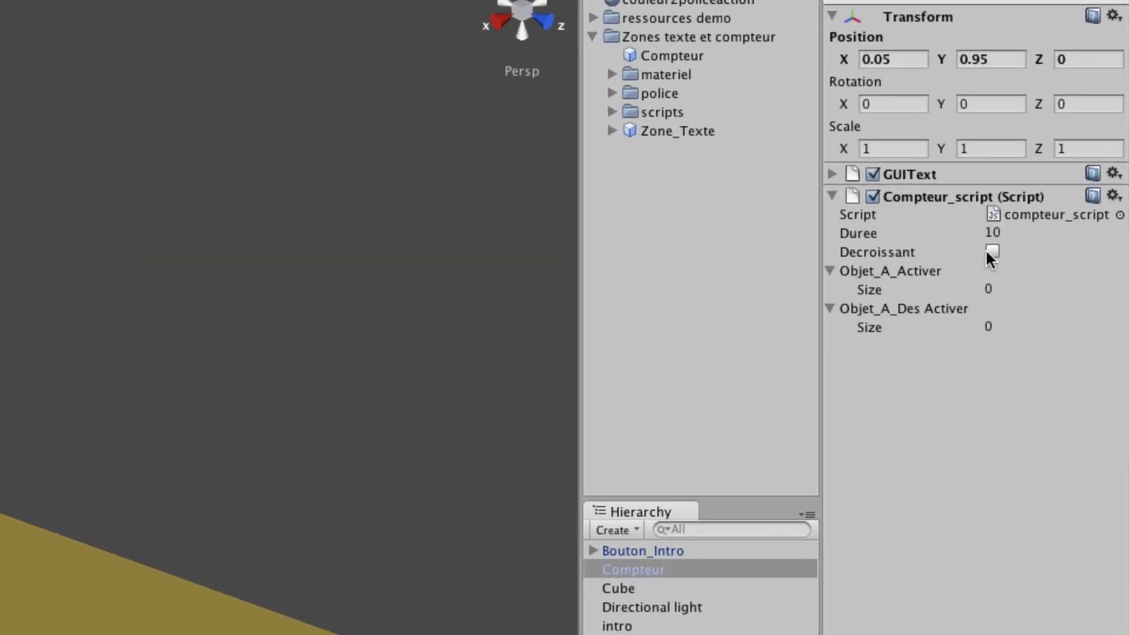
Test Compteur in play mode with Decroissant enabled, and disable the option again after stopping the game
left_click(991, 252)
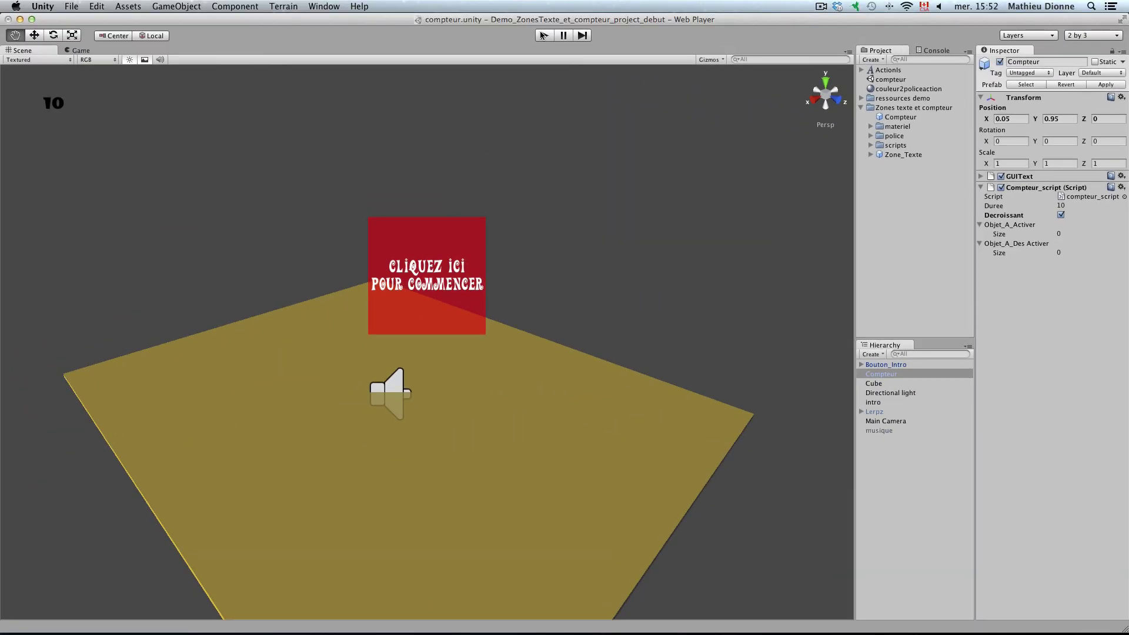
left_click(540, 36)
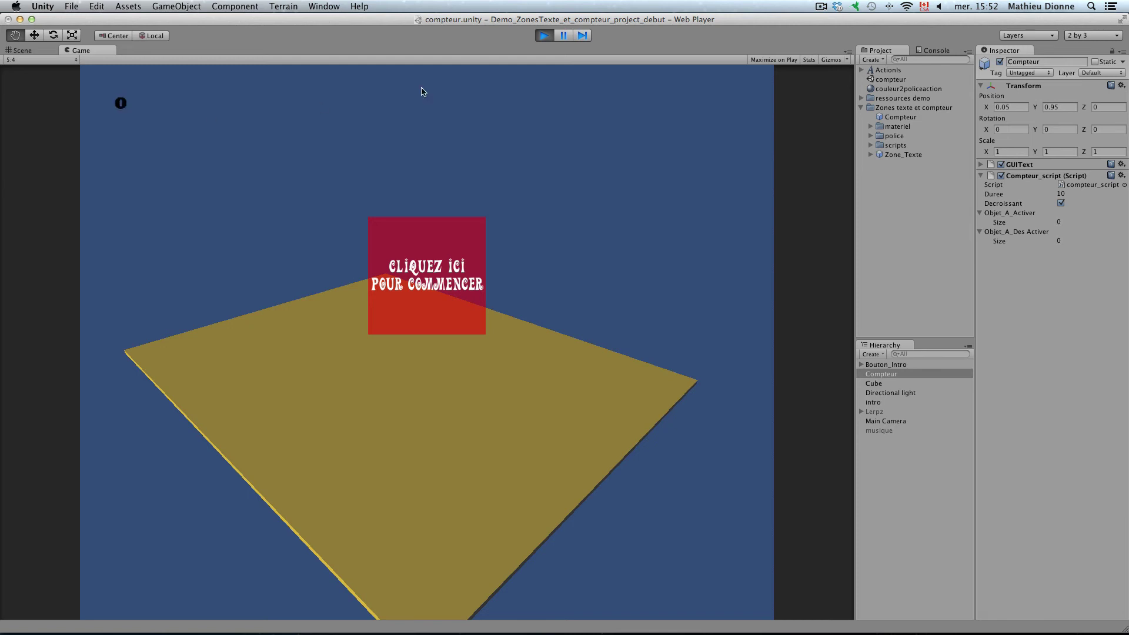
left_click(542, 39)
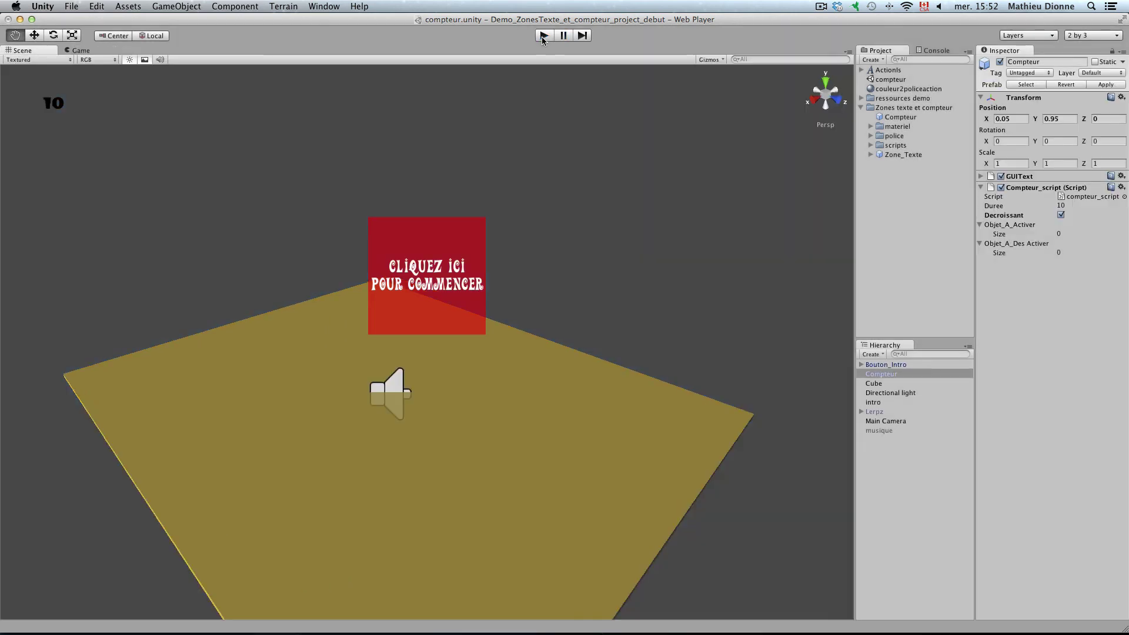
left_click(1061, 215)
Add the gameOver sound from the Musiques folder to the scene as a separate object and deactivate it
left_click(862, 98)
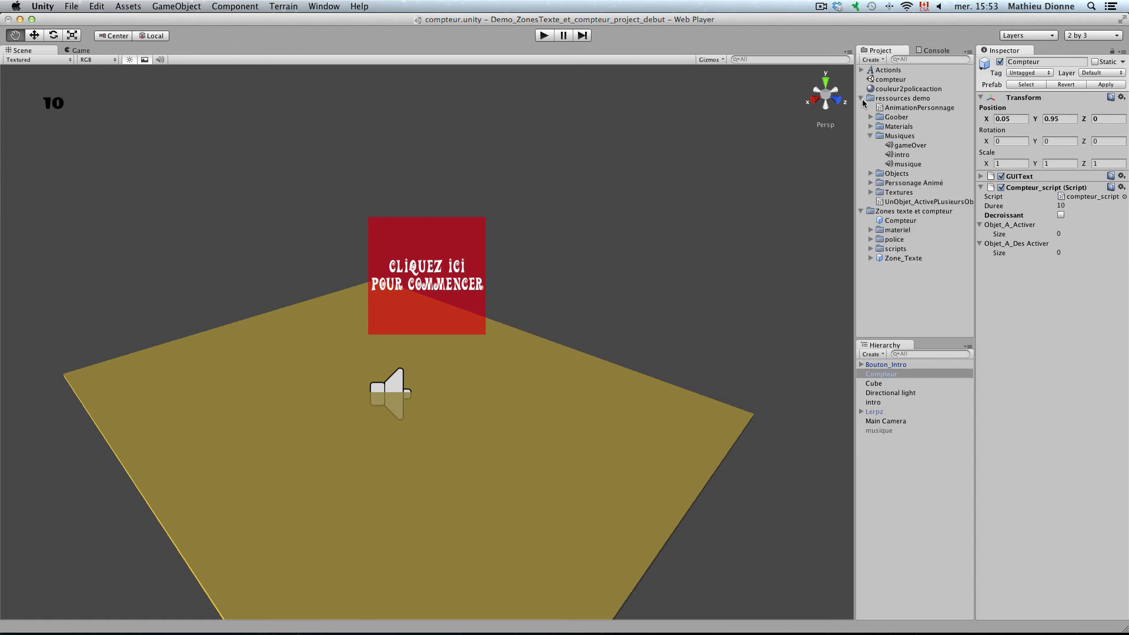
left_click(905, 147)
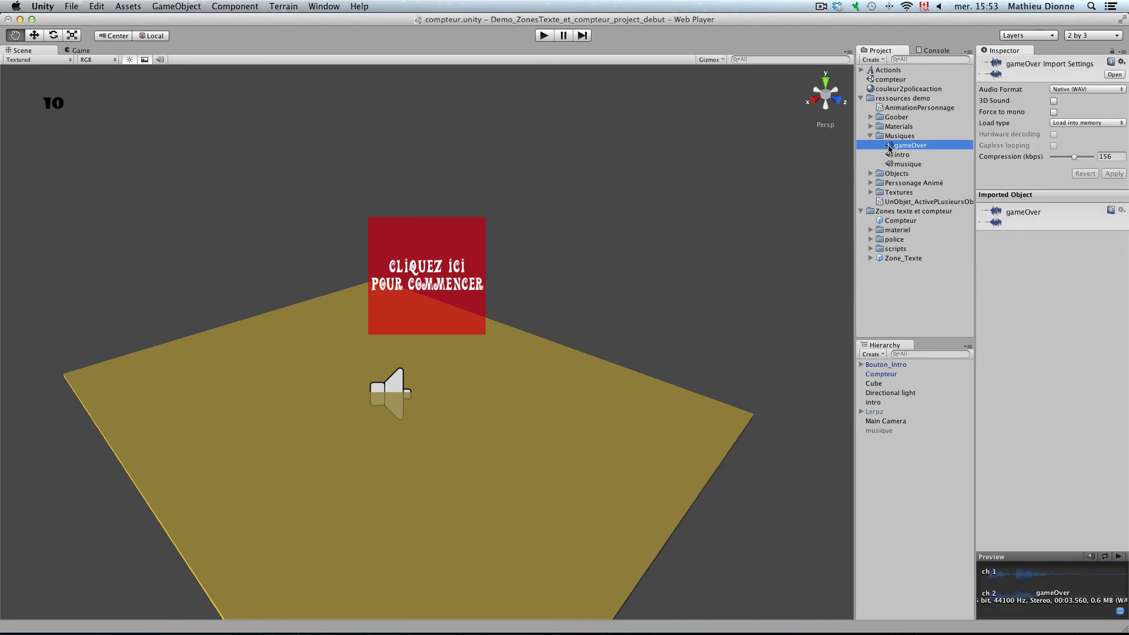
left_click_drag(889, 149, 880, 492)
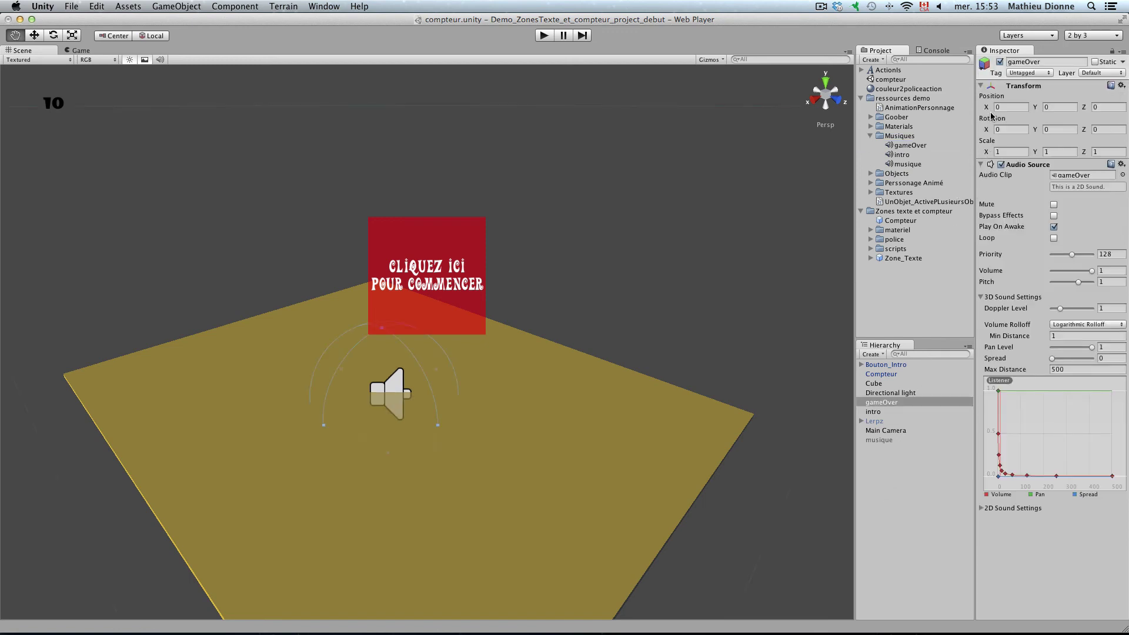
left_click(1000, 62)
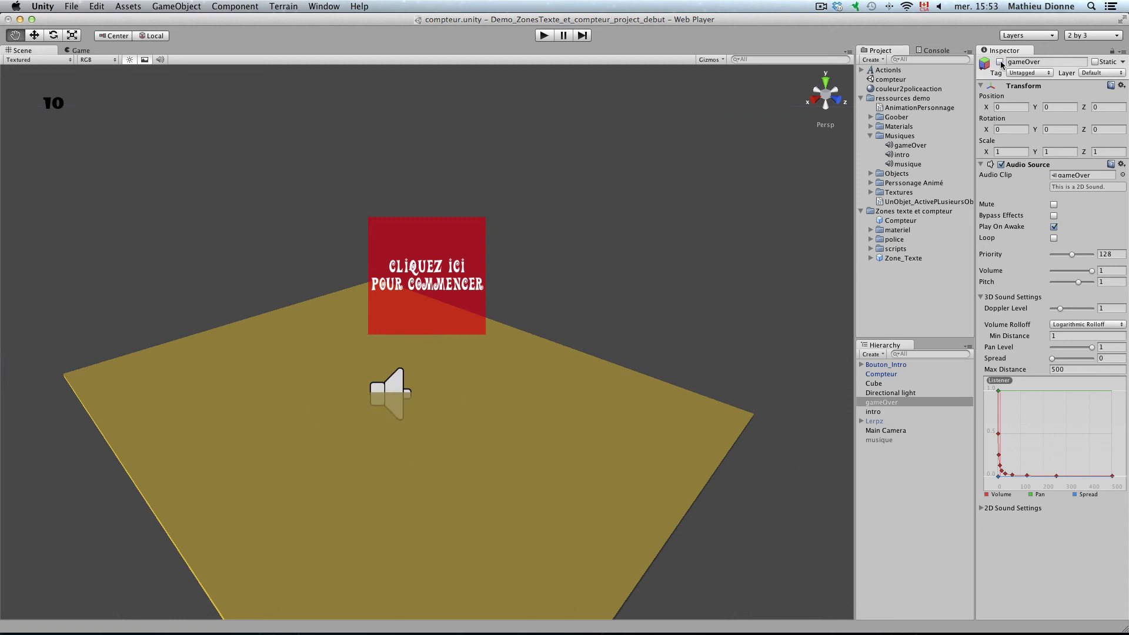
Add a new Zone_Texte prefab from the Zones texte et compteur folder to the scene
left_click(887, 373)
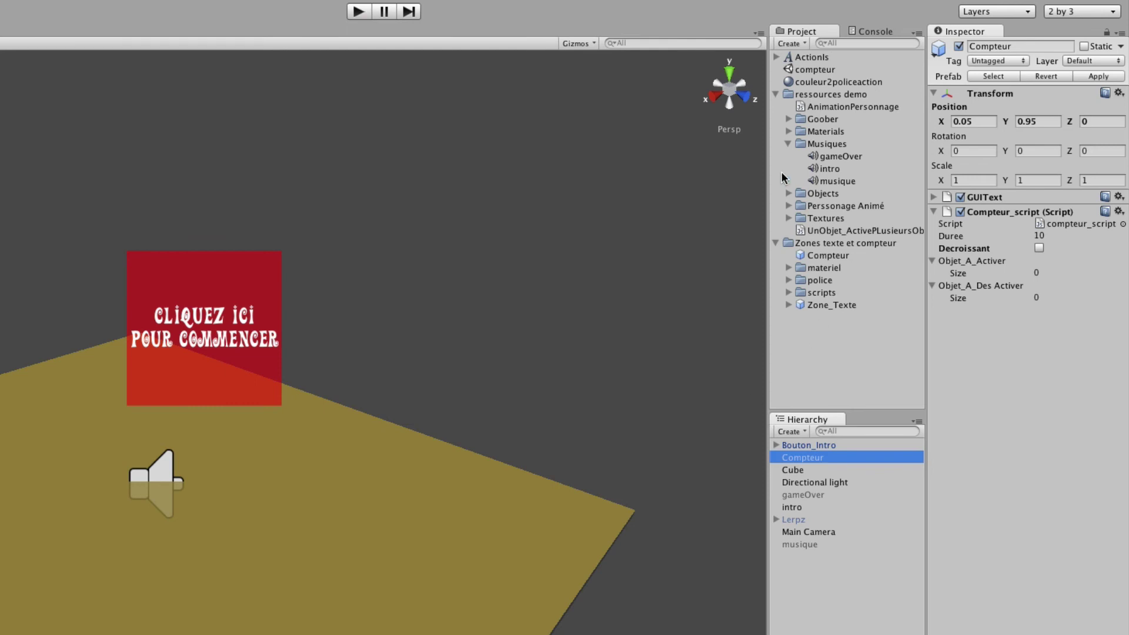
left_click(776, 94)
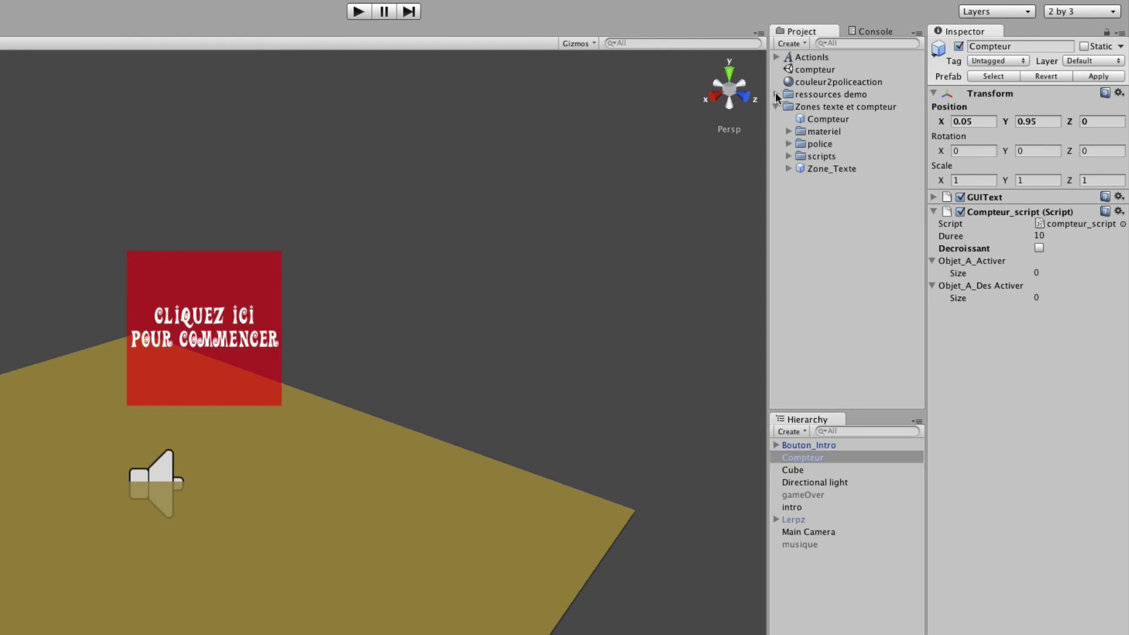
left_click(823, 168)
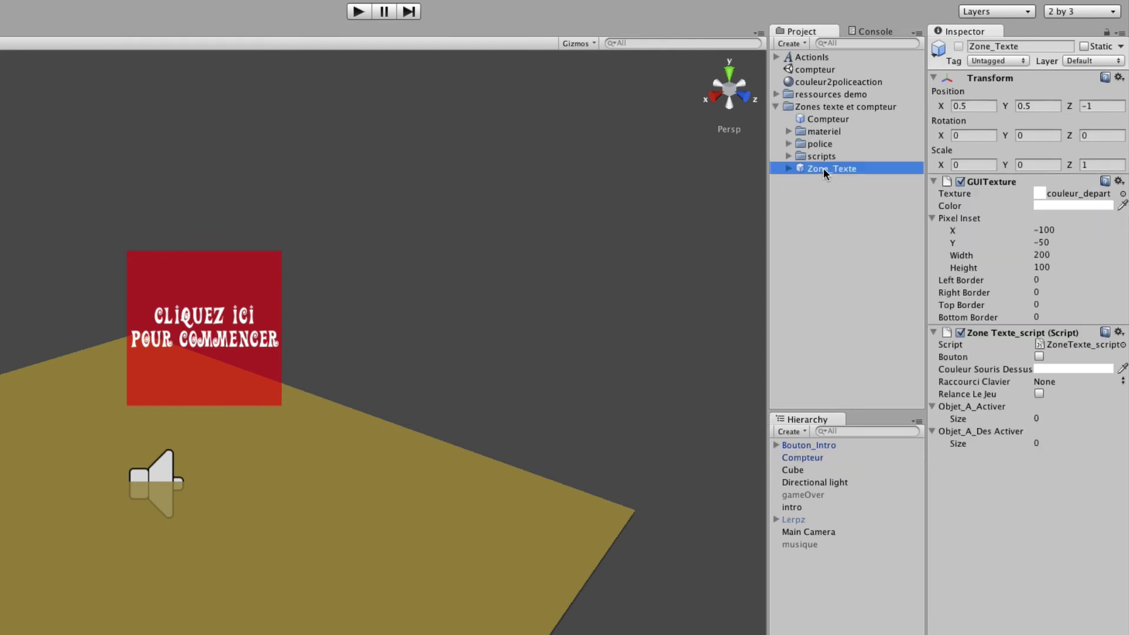
left_click_drag(815, 176, 794, 625)
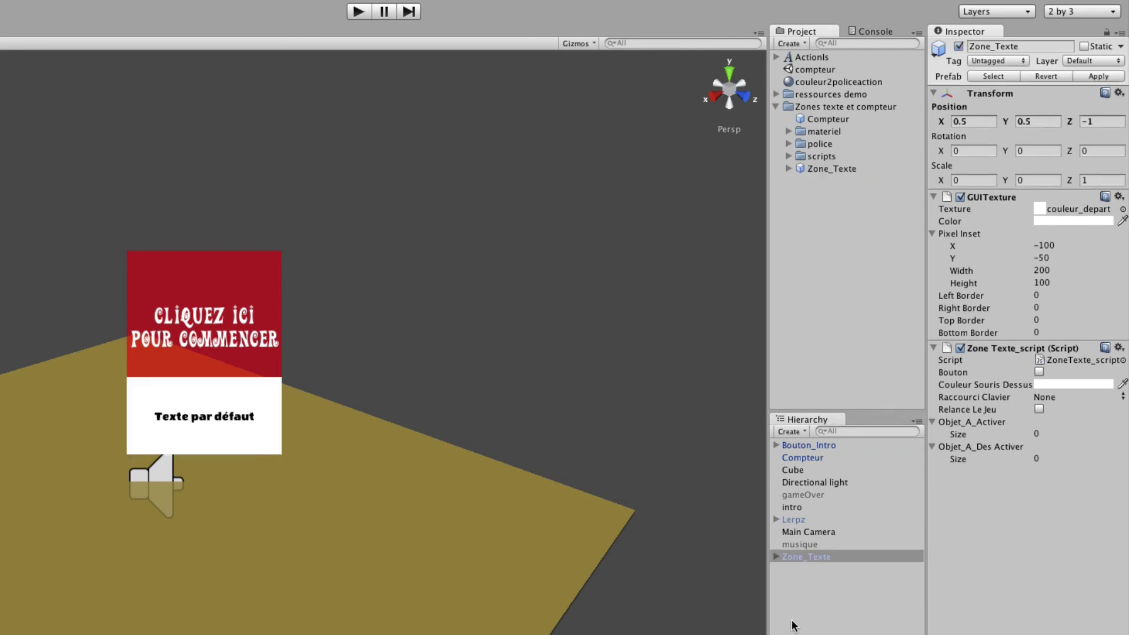
left_click(1063, 356)
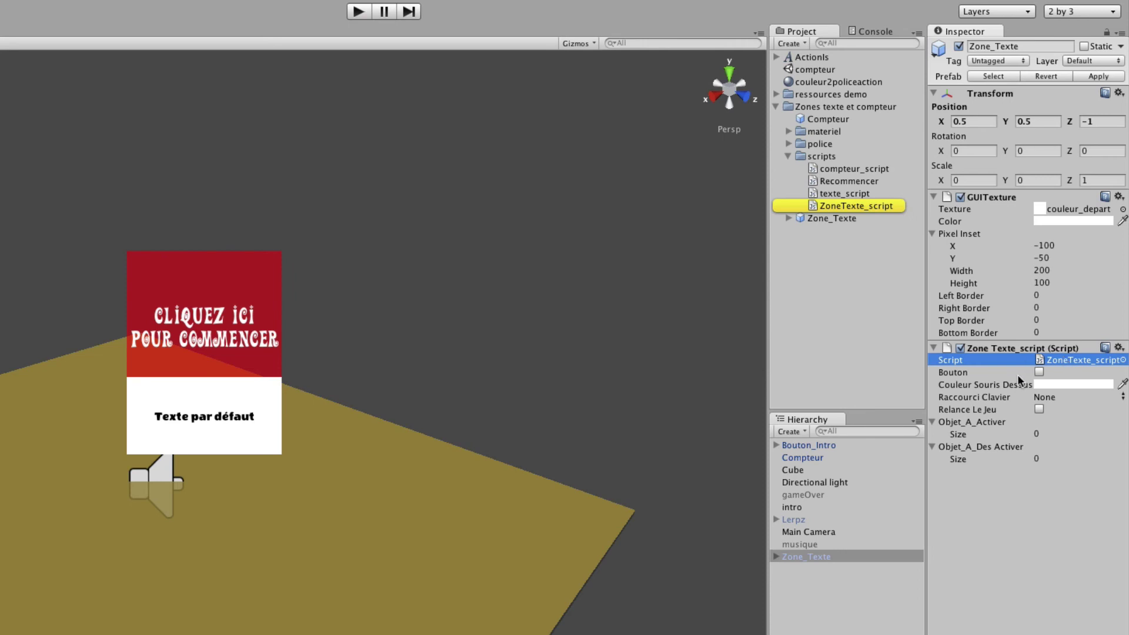
Set the GUIText of Zone_Texte's texte child to "Temps écoulé. Appuyez sur espace pour recommencer"
left_click(777, 556)
left_click(811, 568)
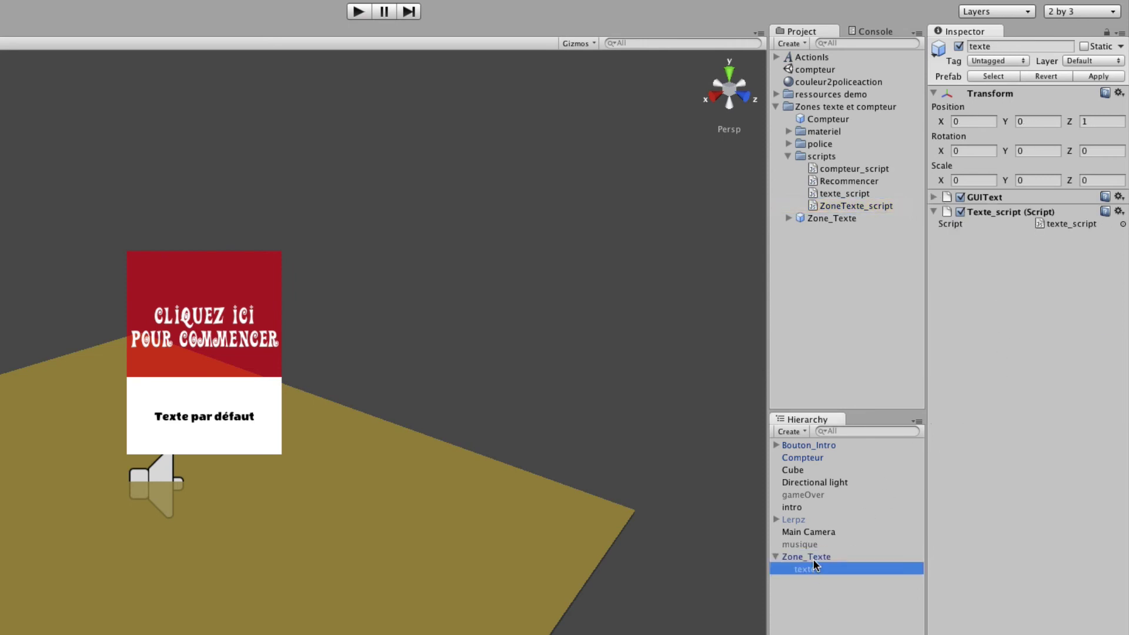
left_click(933, 197)
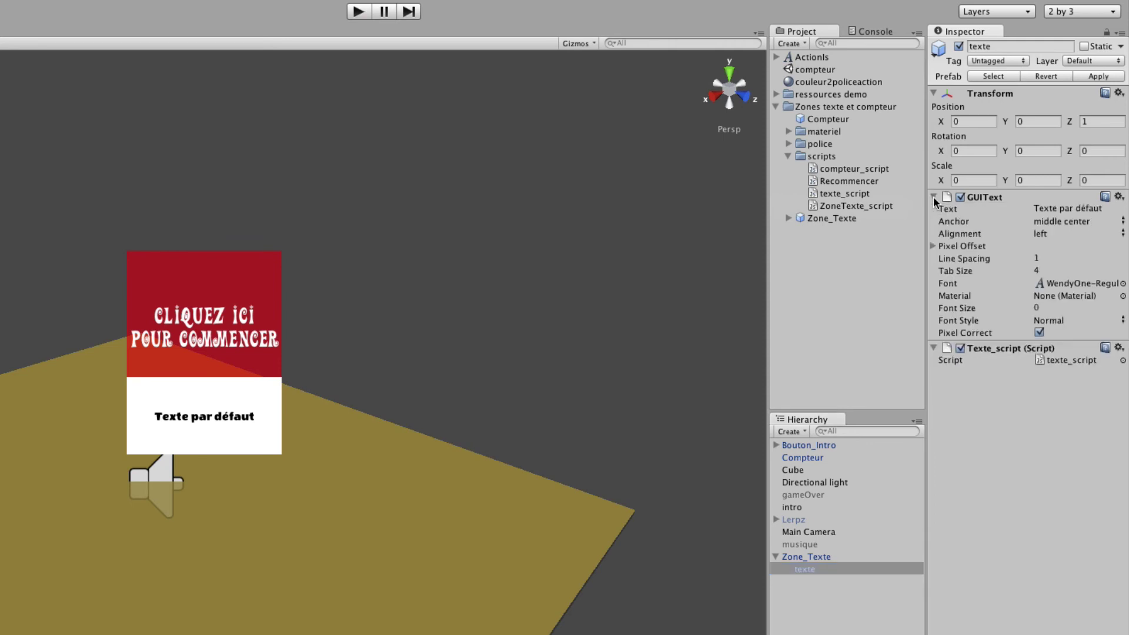
left_click(1050, 208)
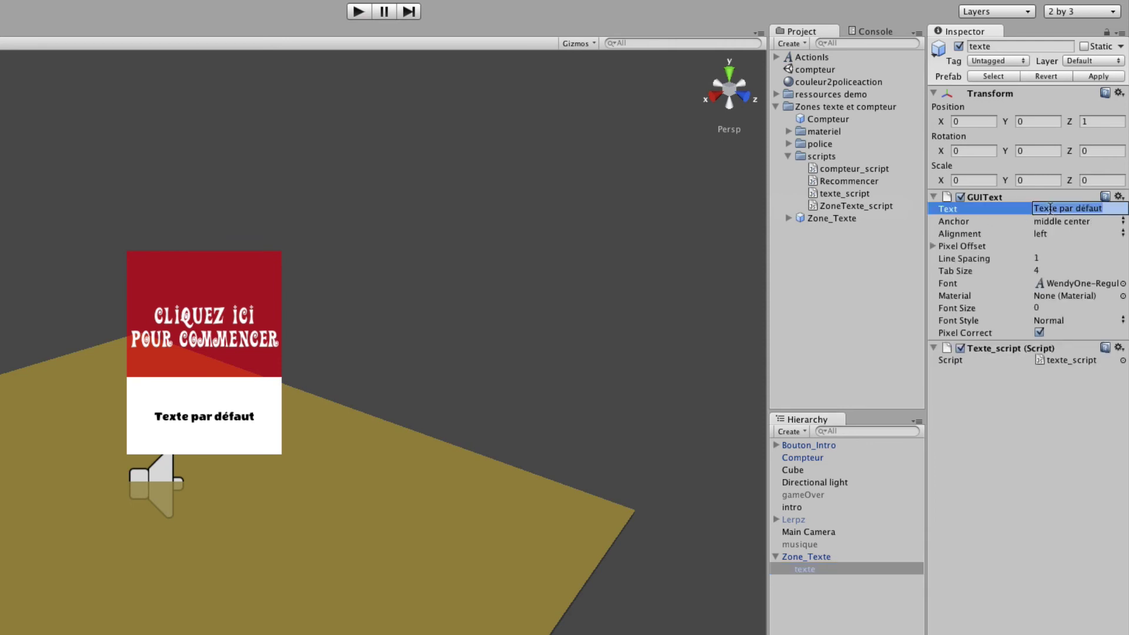
type("Tem")
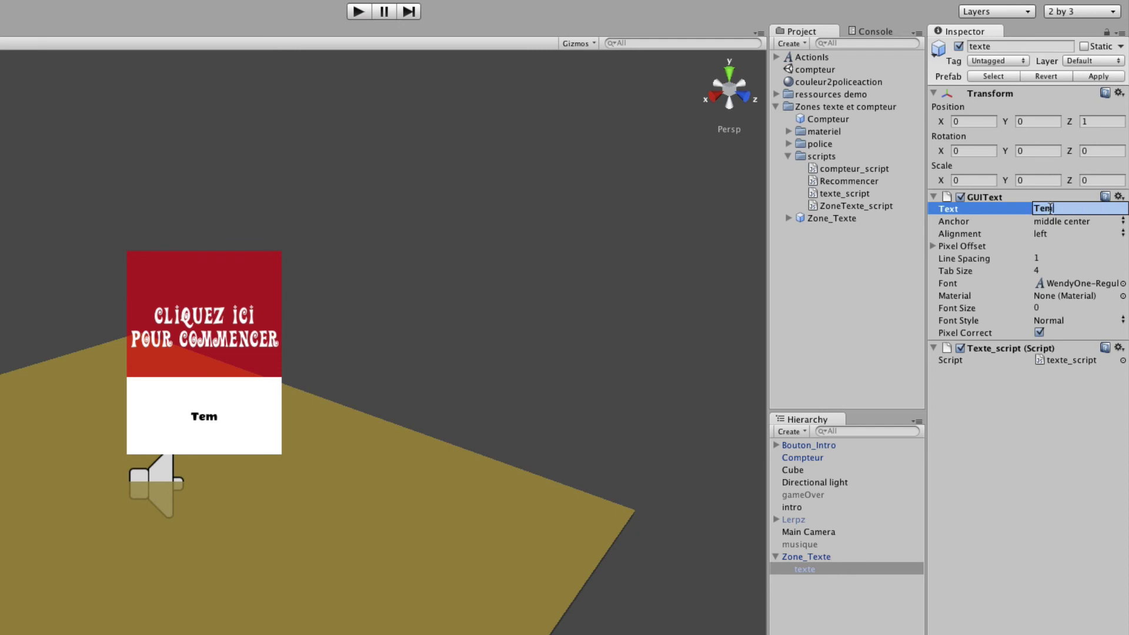
type("ps écoulé. A")
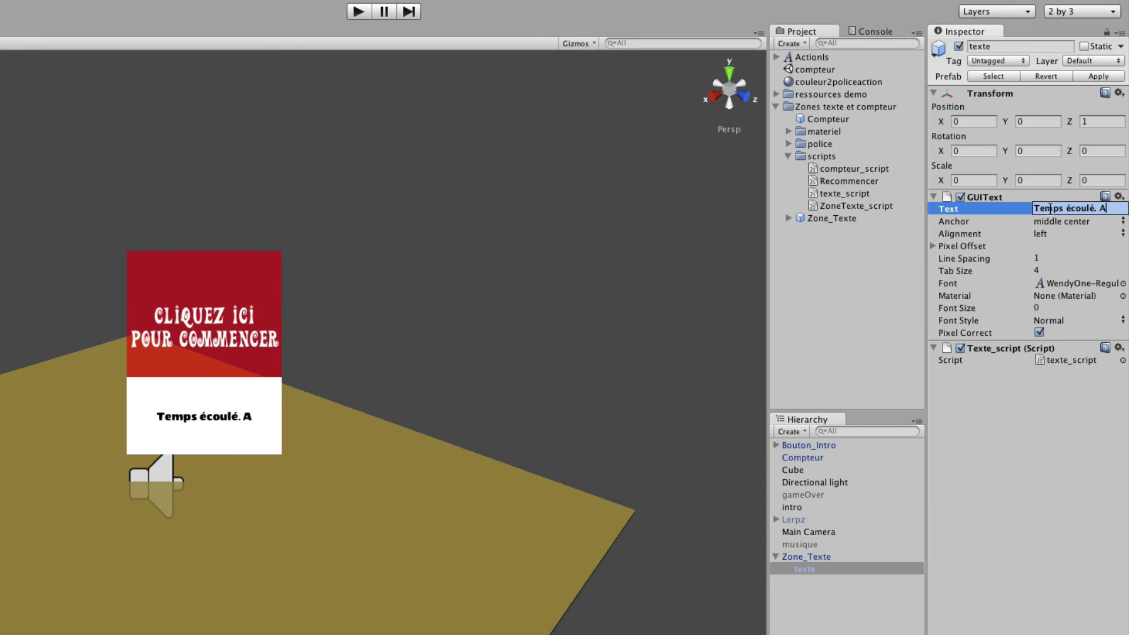
type("ppuyez")
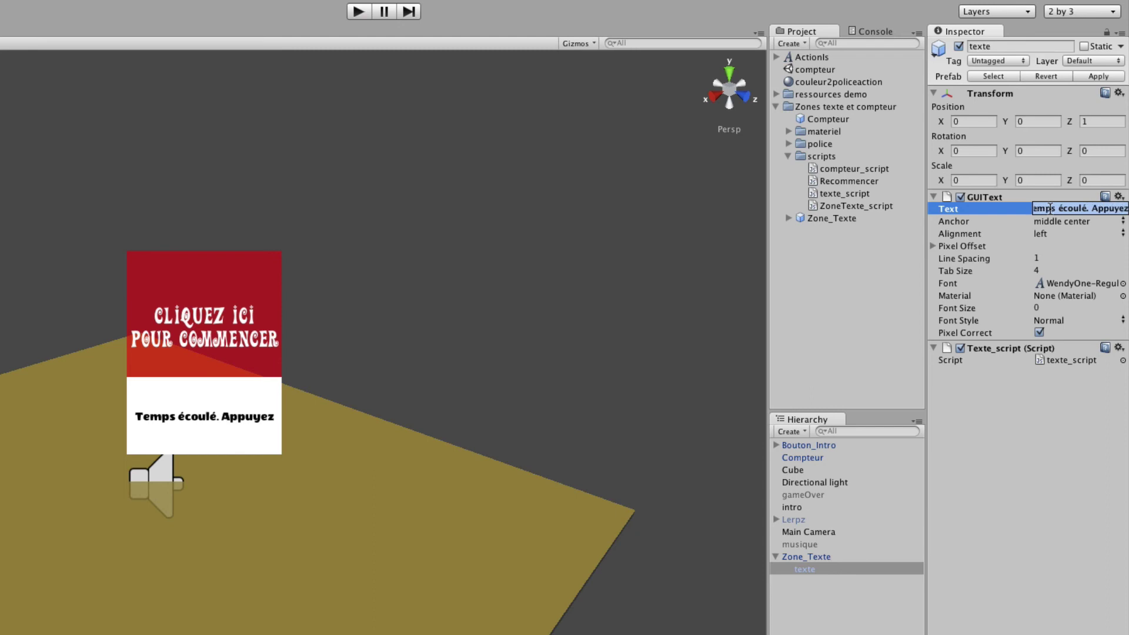
type(" sur e")
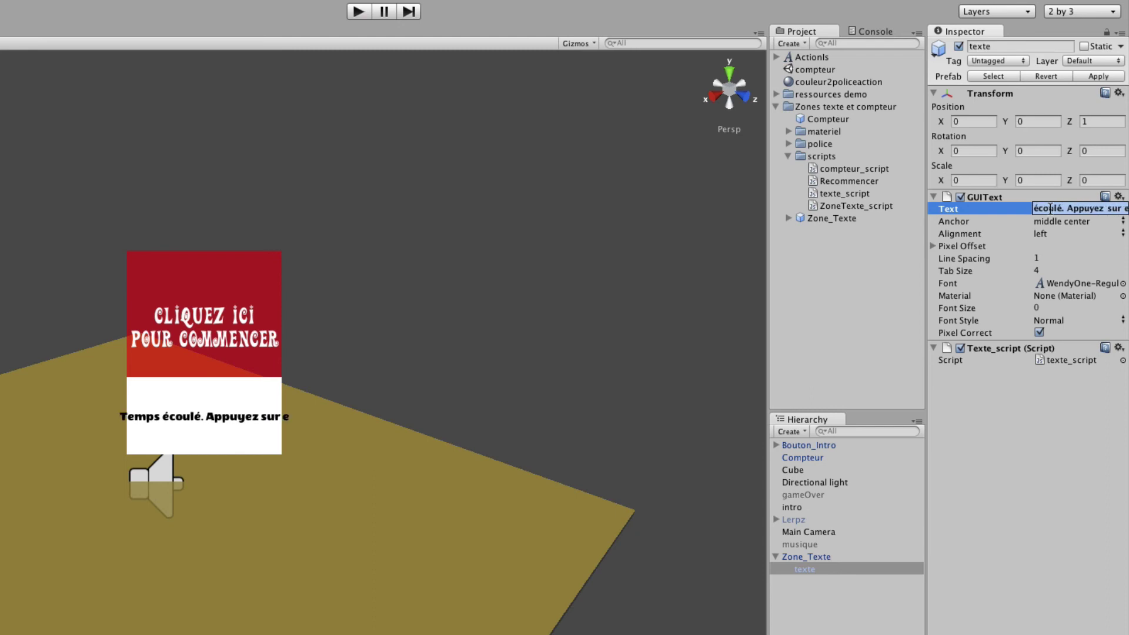
type("space pour")
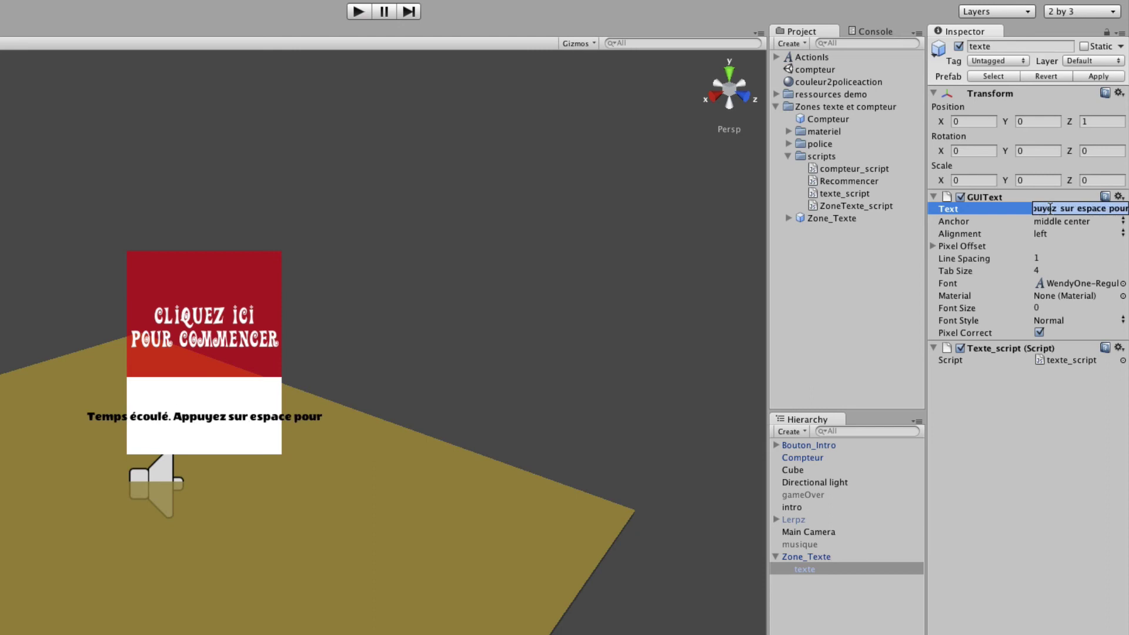
type(" recommencer")
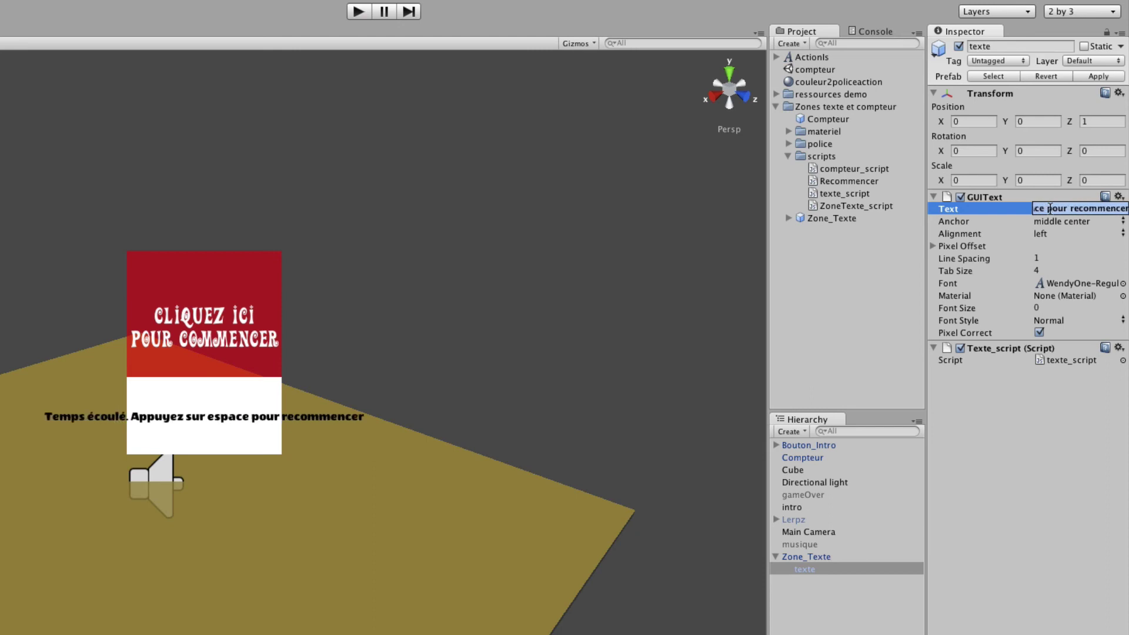
End the texte message with a period and break it into three lines, after "écoulé." and after "espace"
type(".")
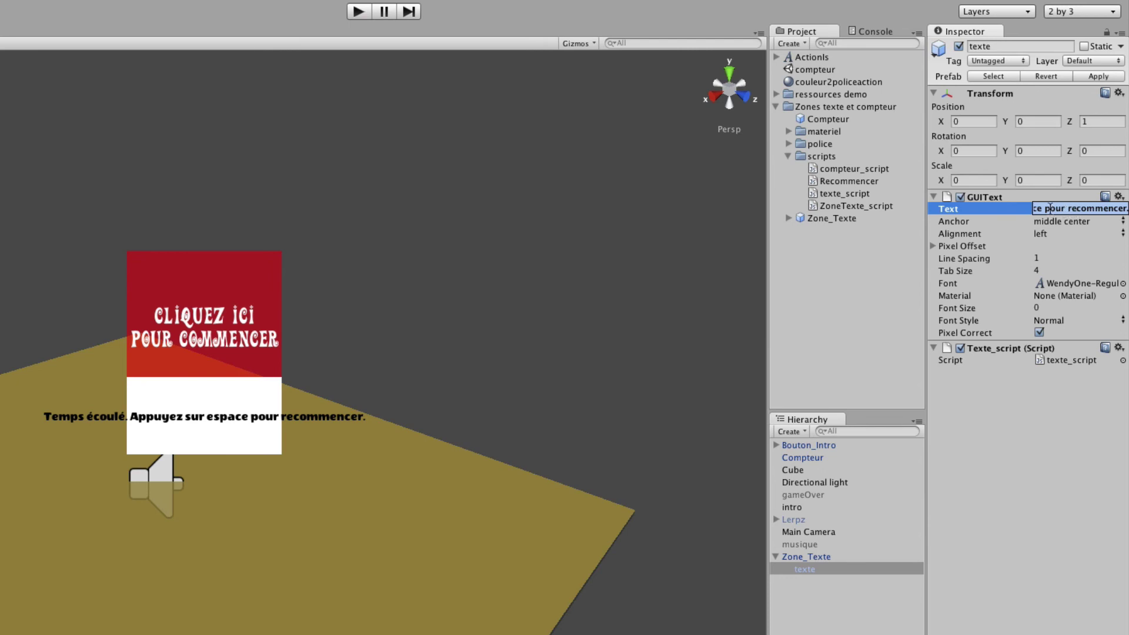
left_click_drag(1050, 208, 1001, 209)
key("Return")
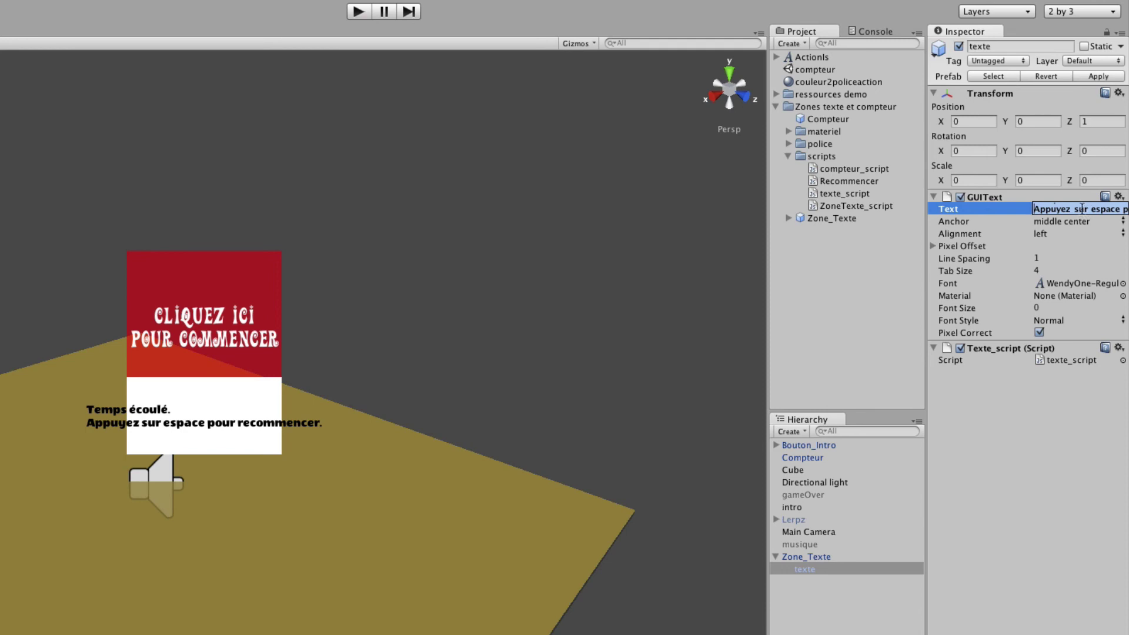
left_click(1124, 209)
key("Return")
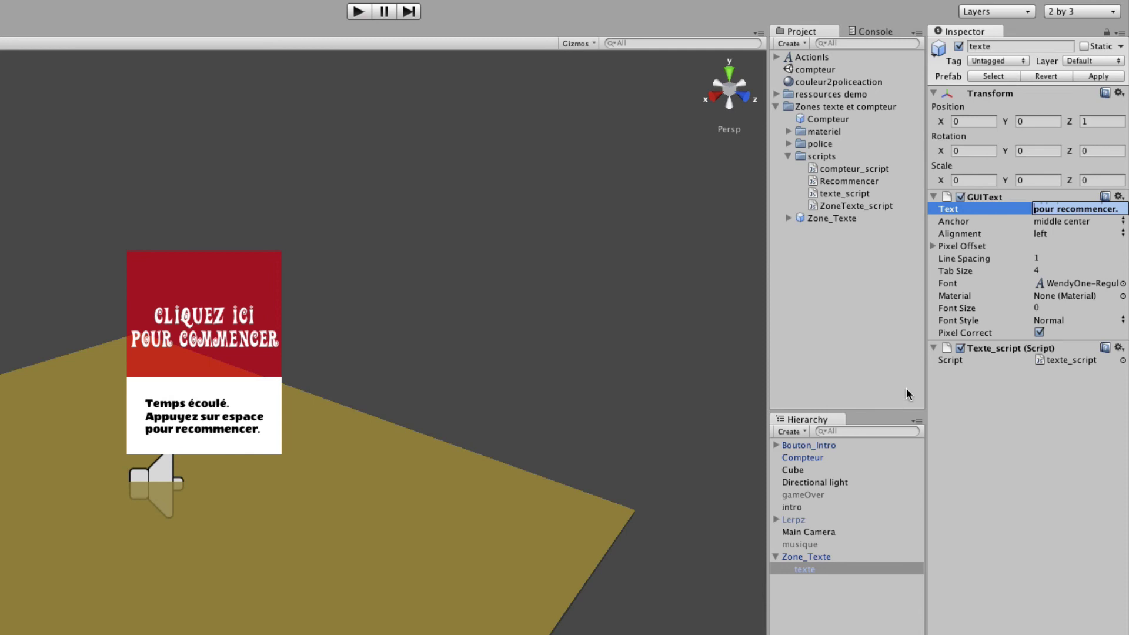
Set the Alignment of the texte object's GUIText to center
left_click(982, 233)
left_click(1050, 235)
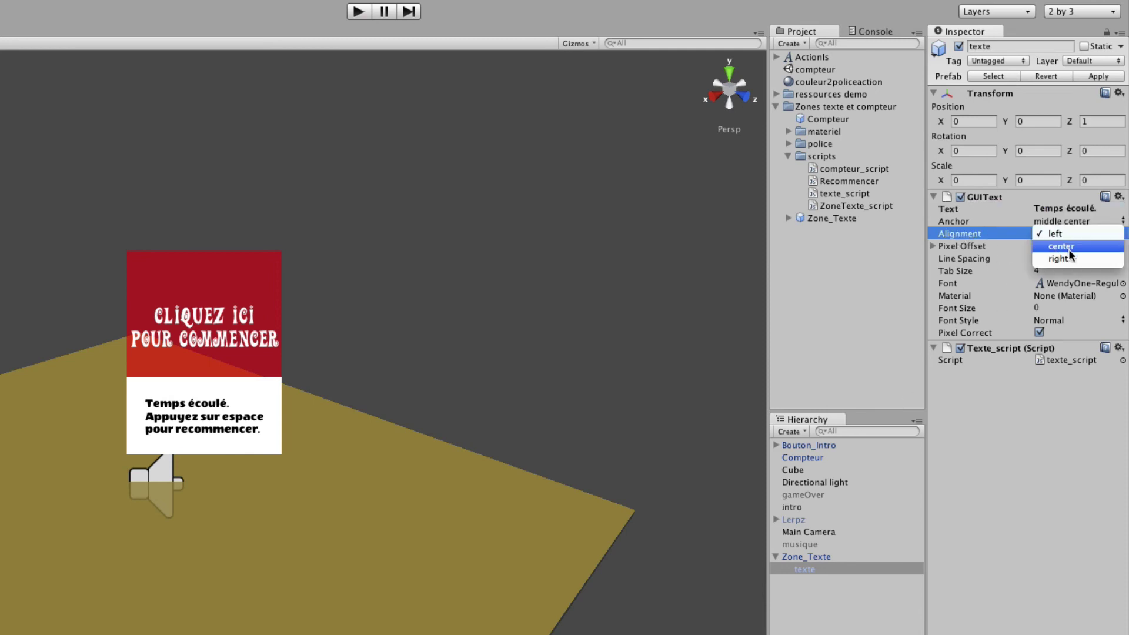
left_click(1068, 248)
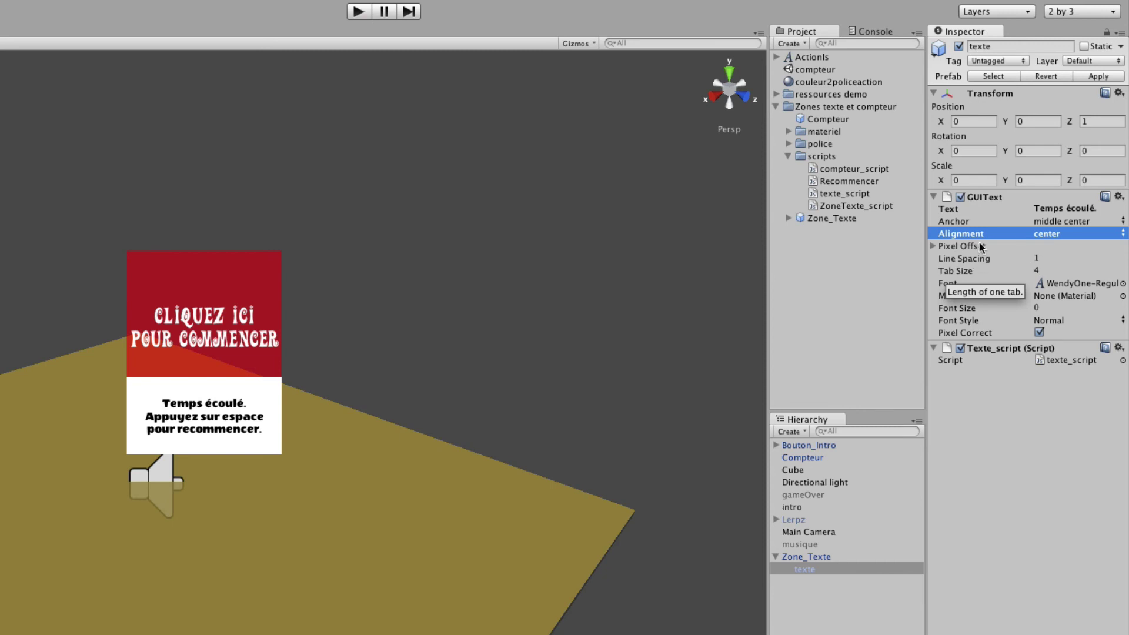
Toggle the texte child off and on, and deactivate Zone_Texte together with its children
left_click(959, 47)
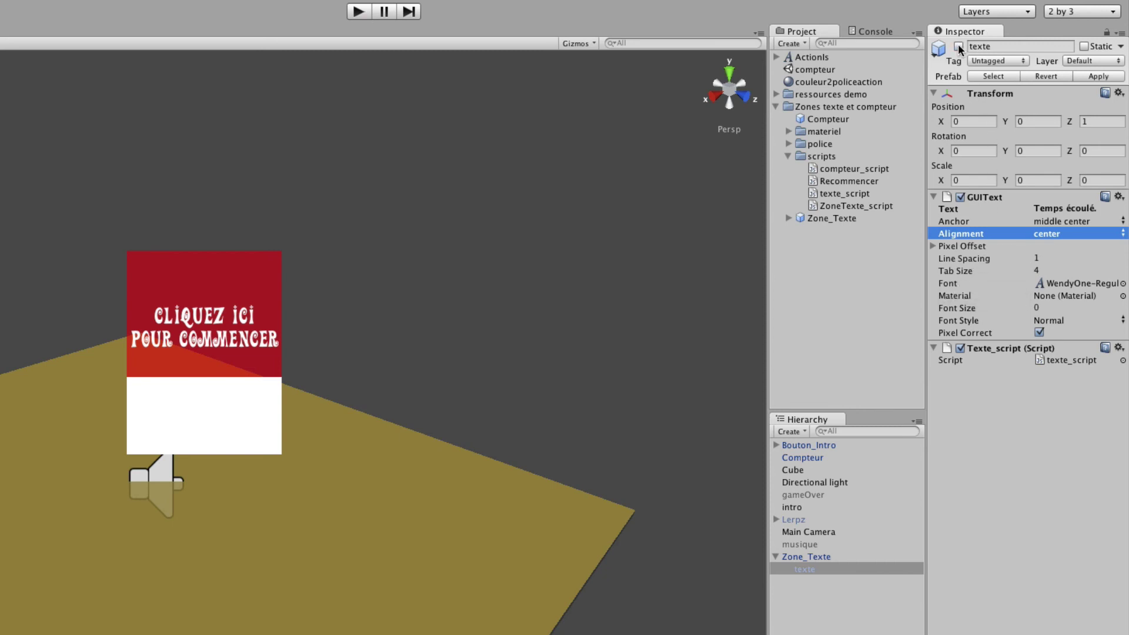
left_click(959, 47)
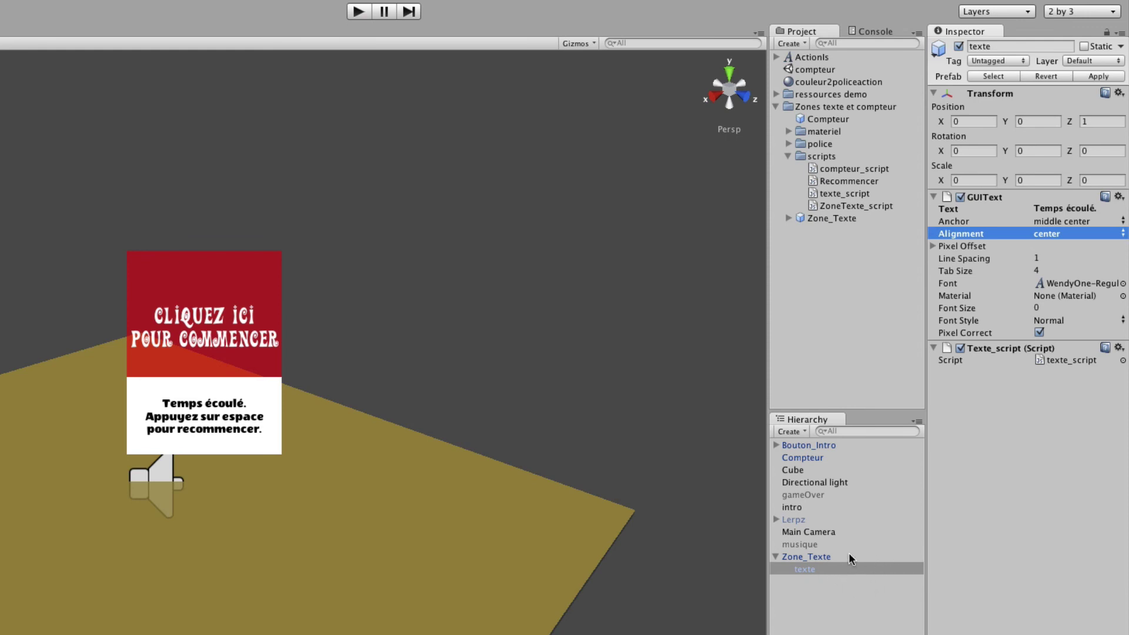
left_click(807, 557)
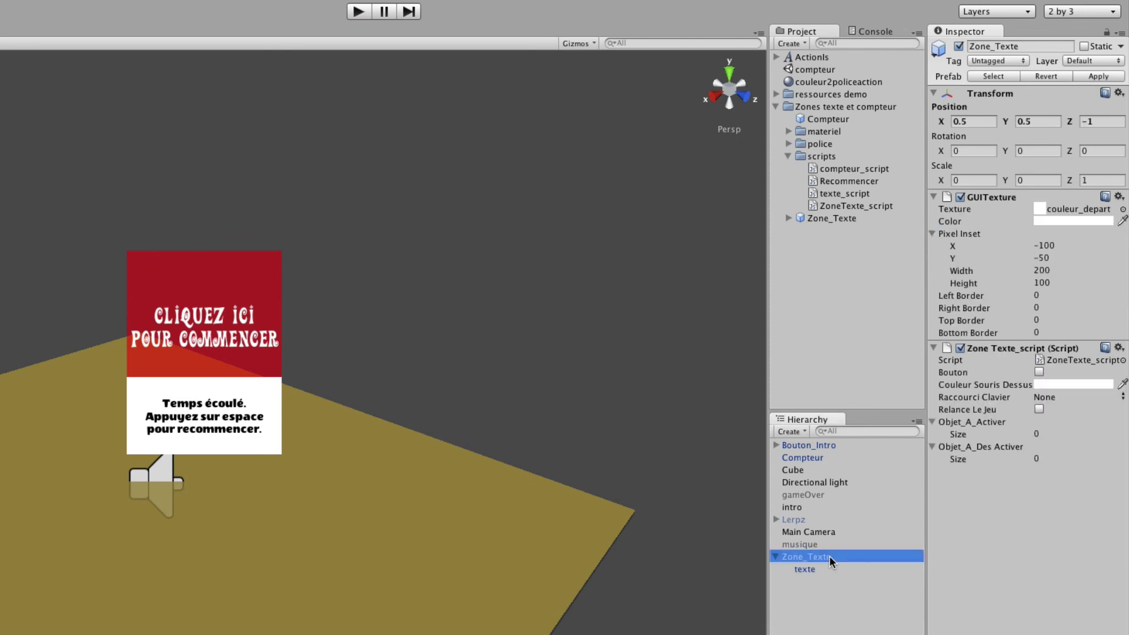
left_click(958, 47)
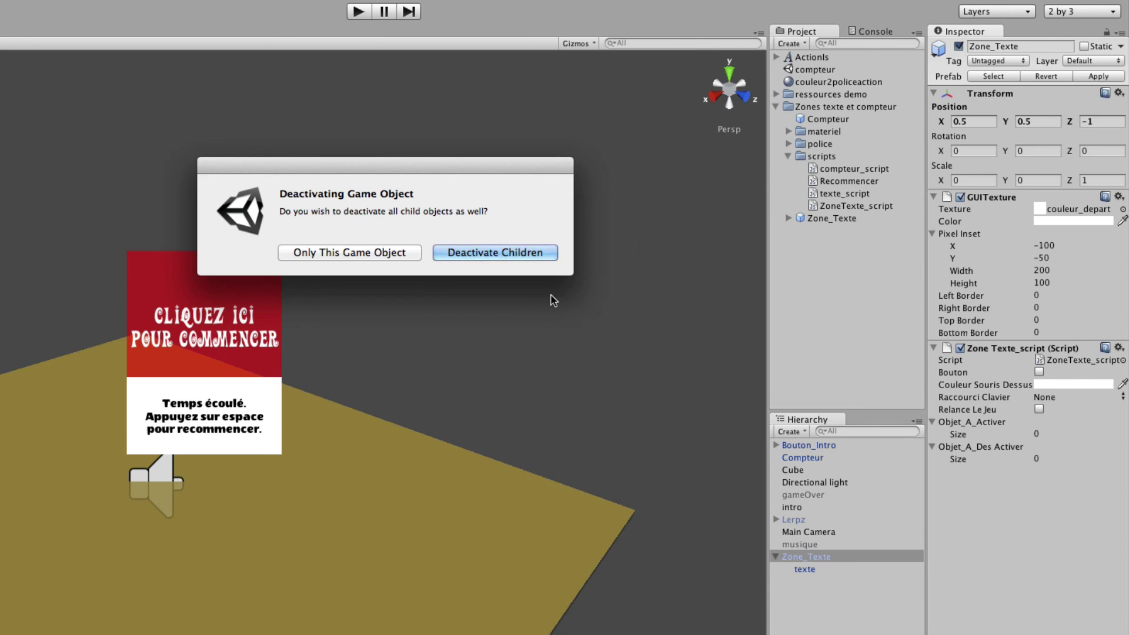
left_click(495, 253)
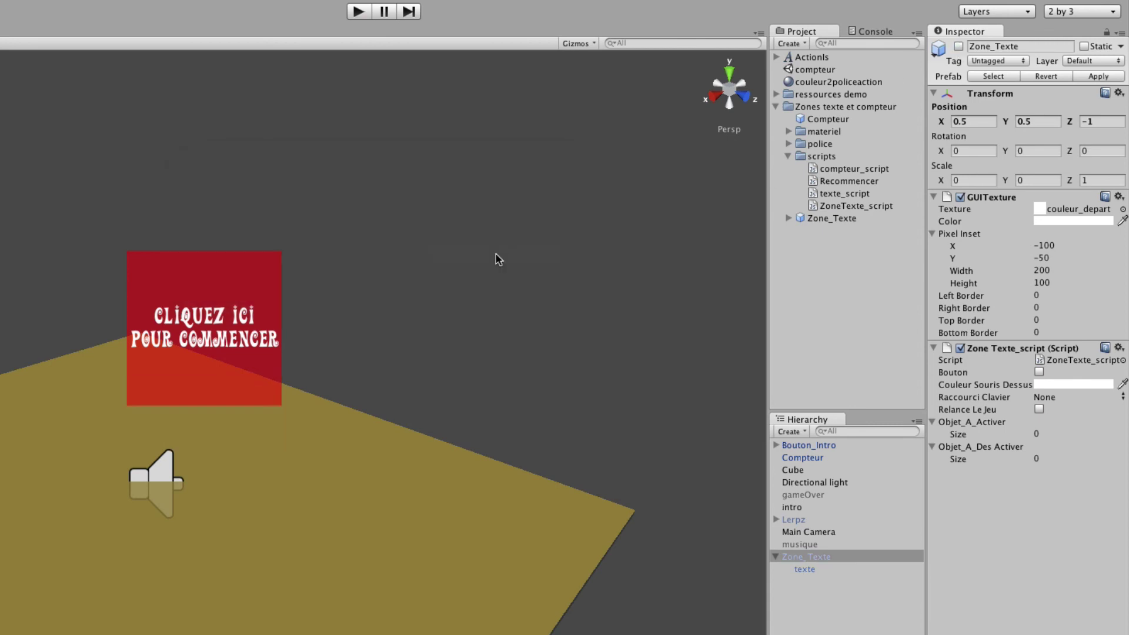
Rename the deactivated Zone_Texte object in the scene as Message_Final
left_click(822, 558)
left_click(821, 558)
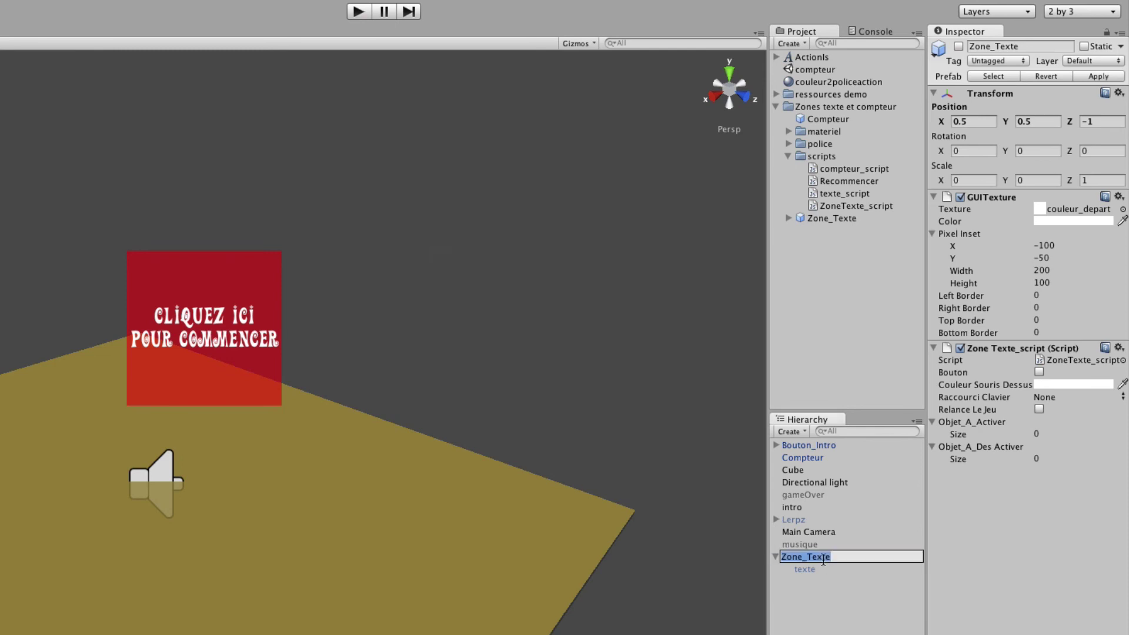
type("Message_Final")
key("Return")
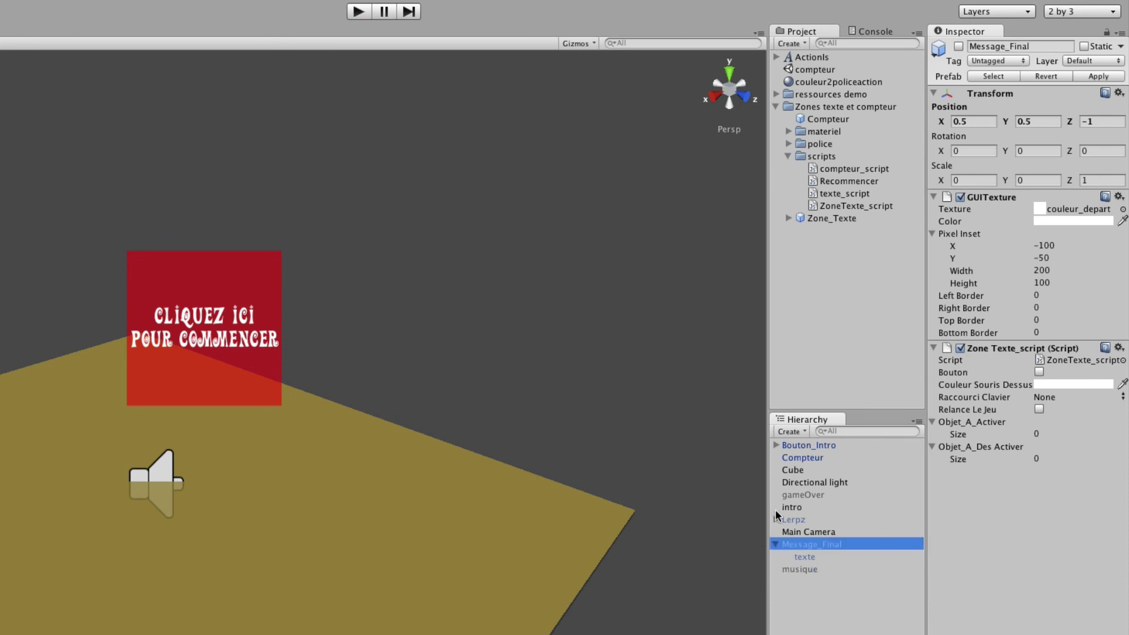
Assign gameOver and Message_Final to Compteur's Objet_A_Activer list, and Lerpz and musique to its Objet_A_Des Activer list
left_click(793, 458)
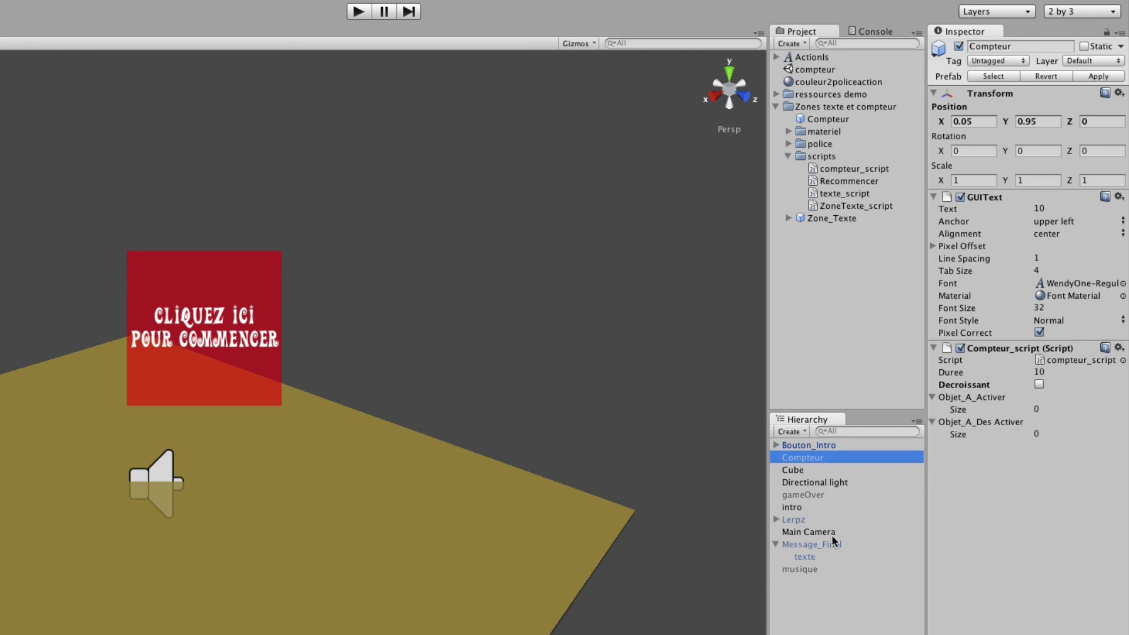
left_click(775, 544)
left_click(802, 494)
left_click_drag(802, 494, 957, 403)
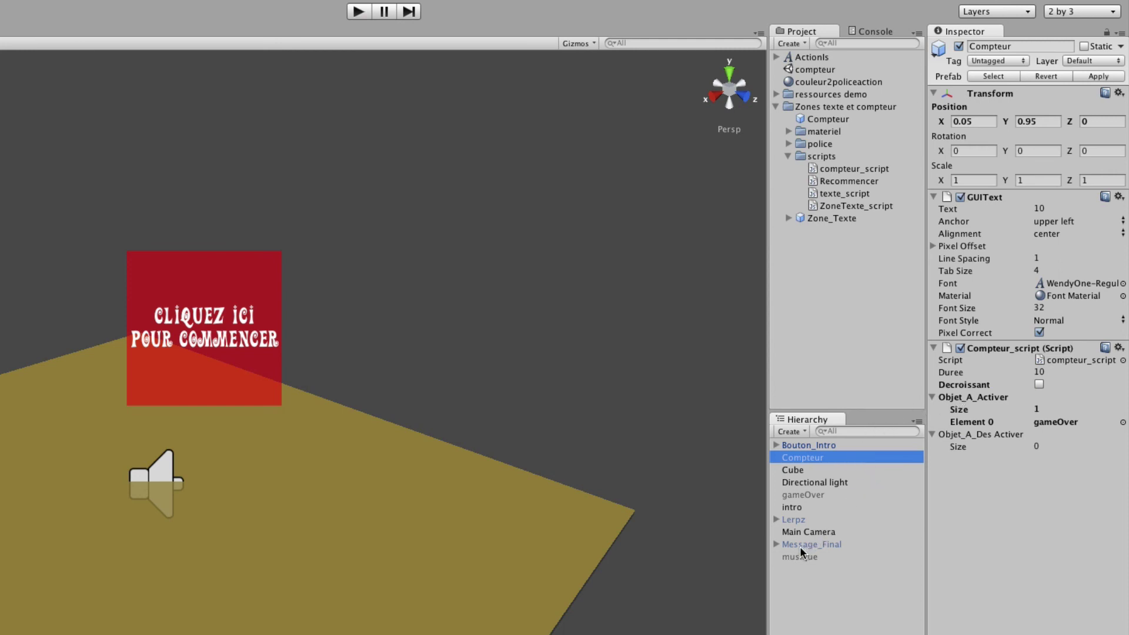
left_click_drag(799, 546, 966, 403)
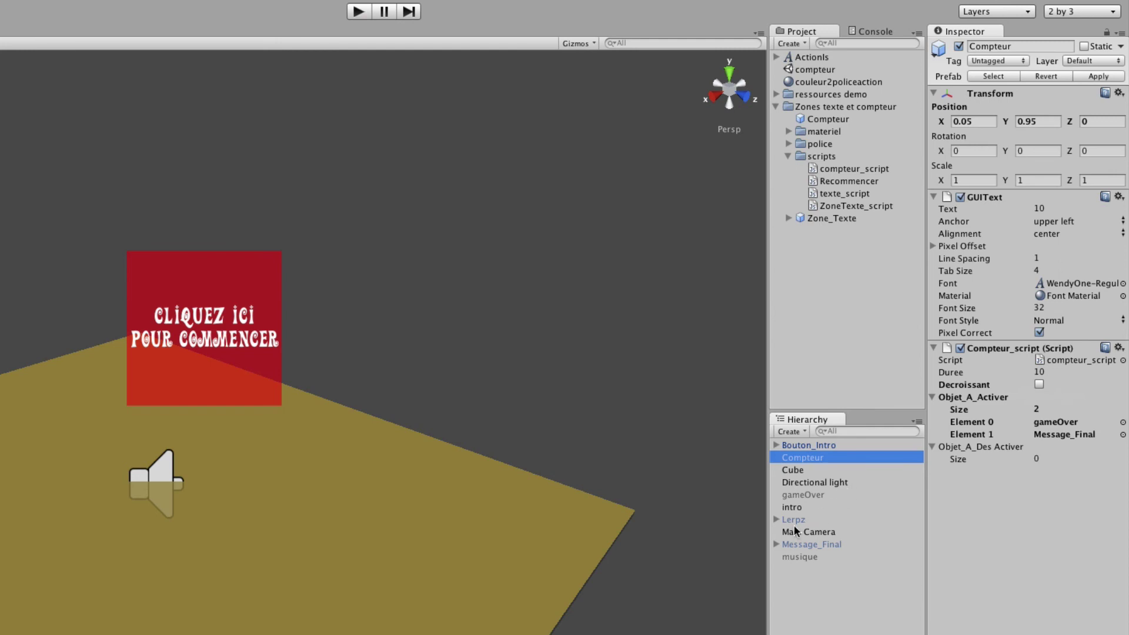
left_click_drag(792, 521, 986, 447)
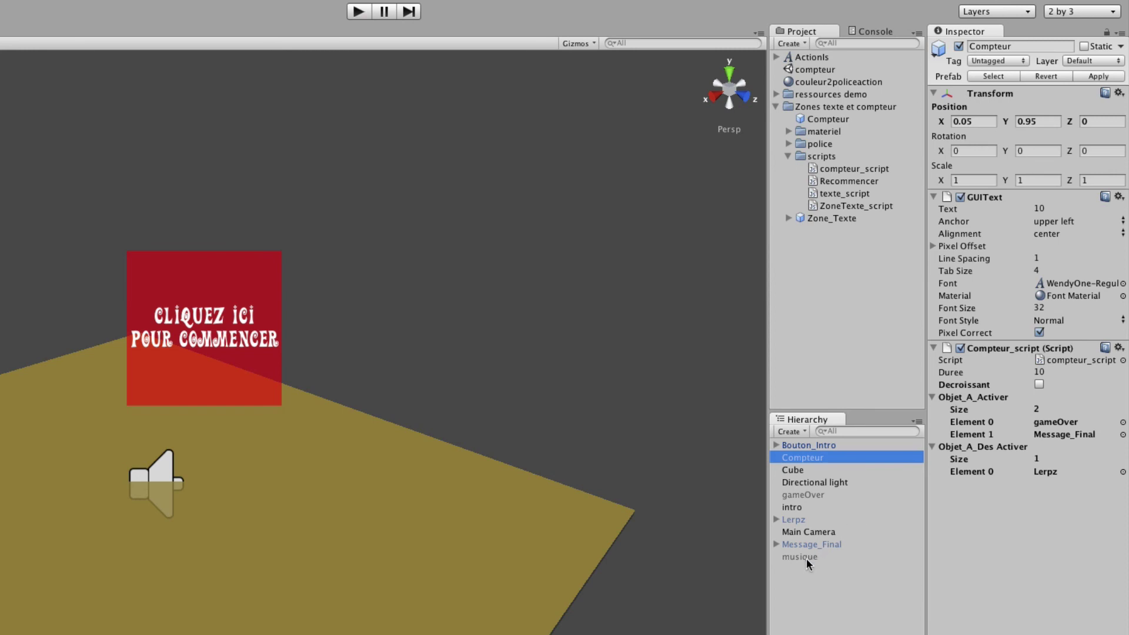
left_click_drag(802, 556, 970, 451)
Deactivate Compteur and add it to Bouton_Intro's Objet_A_Activer list
left_click(958, 47)
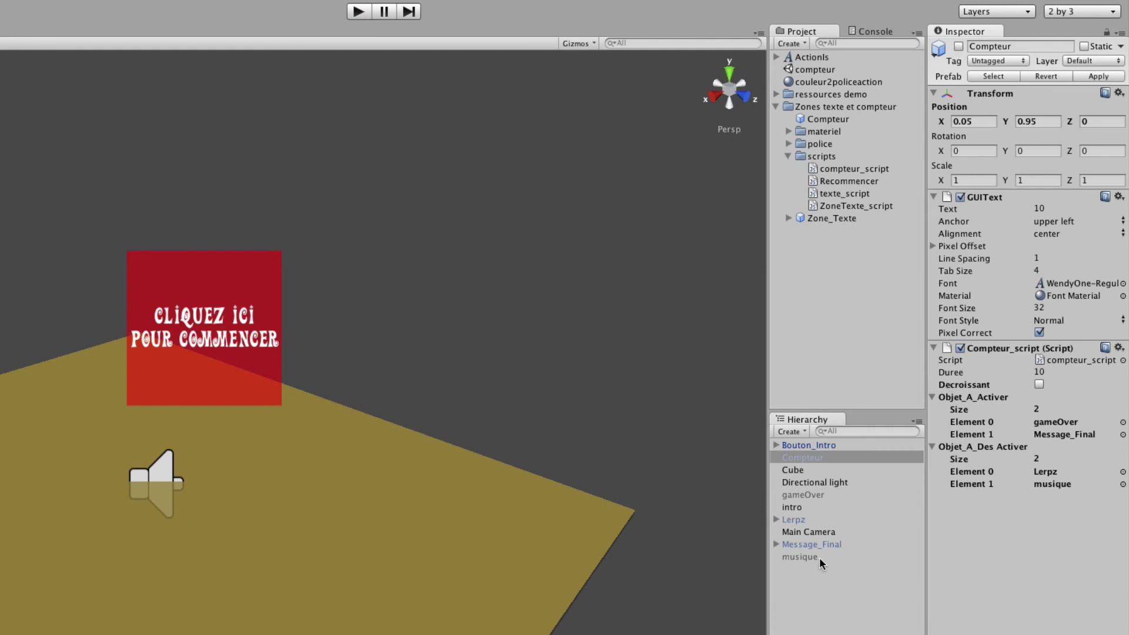
left_click(804, 447)
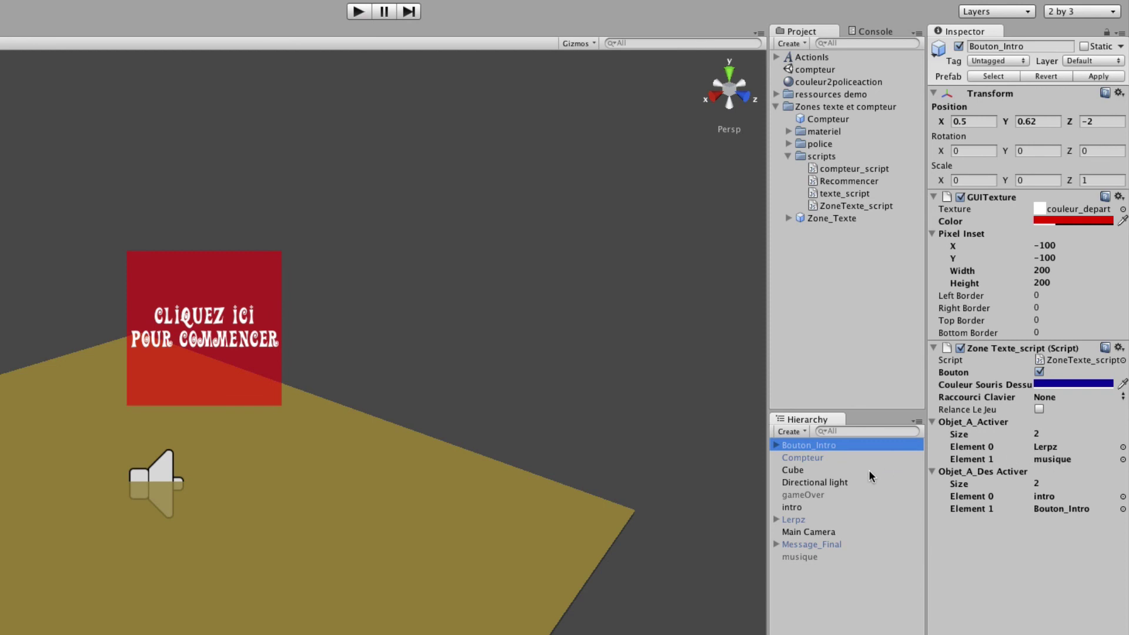
left_click_drag(809, 458, 984, 424)
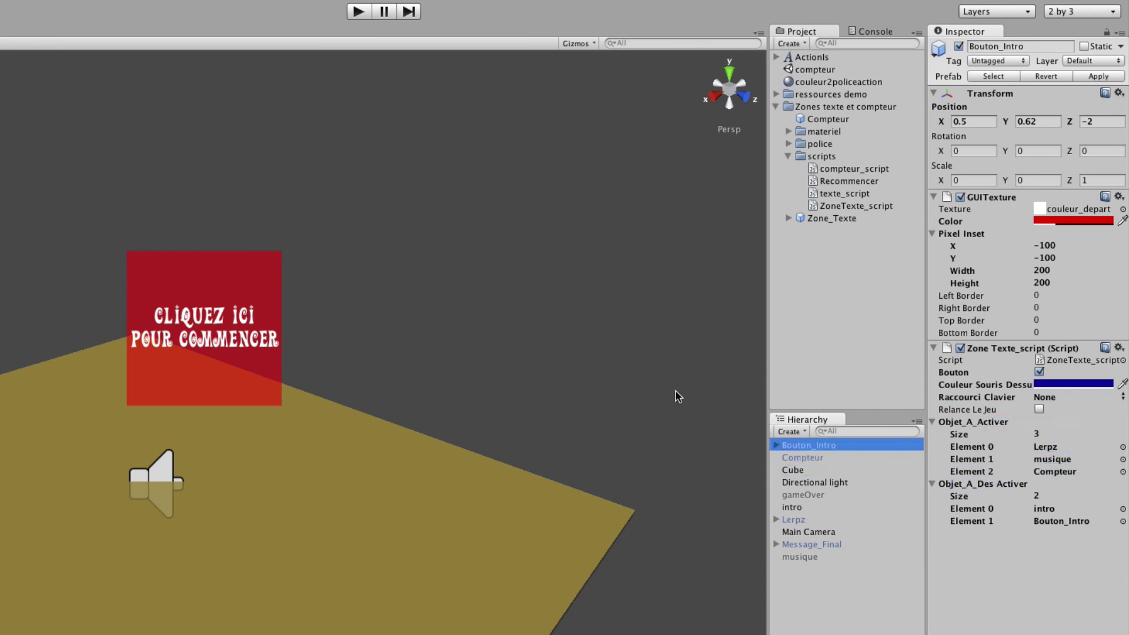
Test the game in play mode by starting it with the intro button and letting the counter run
left_click(358, 12)
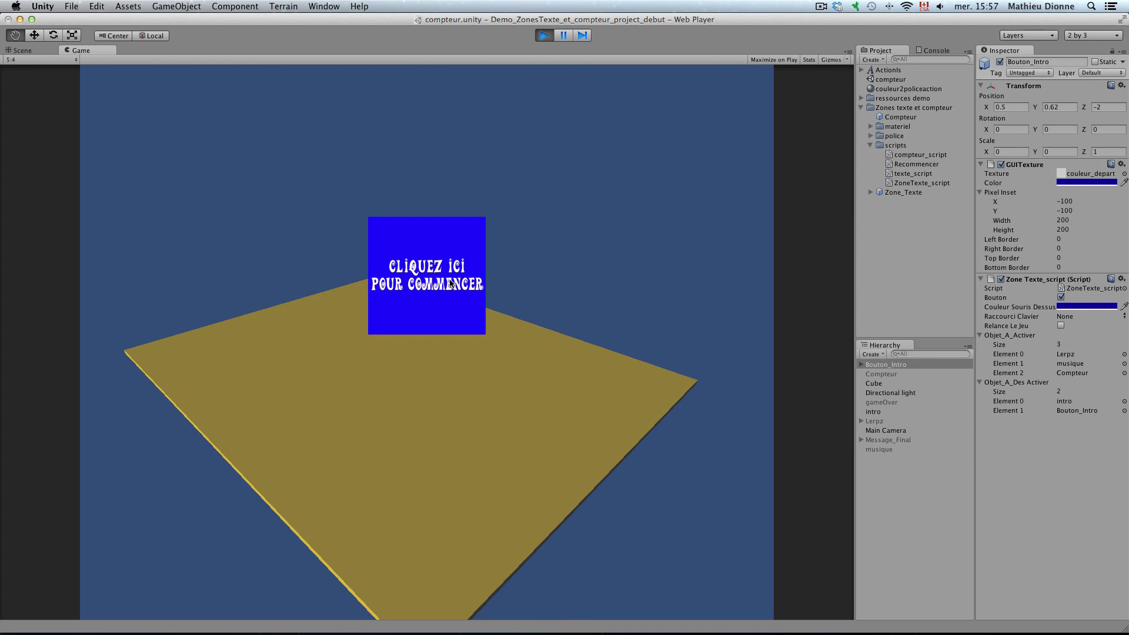
left_click(421, 257)
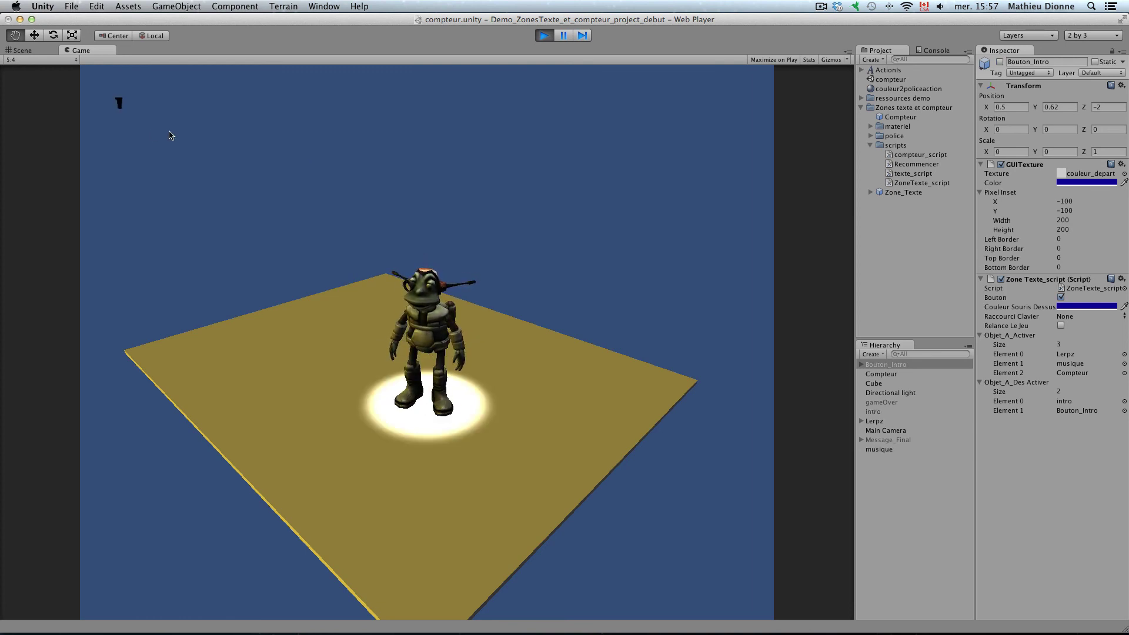
key("Left")
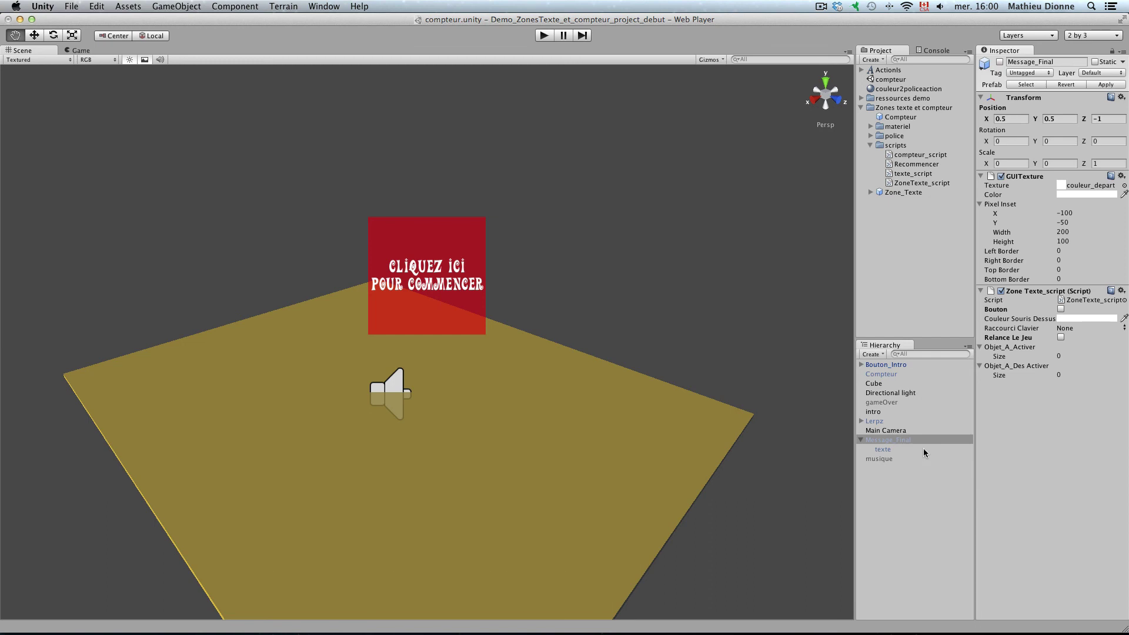
Activate Message_Final with its children and enable its Bouton and Relance Le Jeu options
left_click(889, 440)
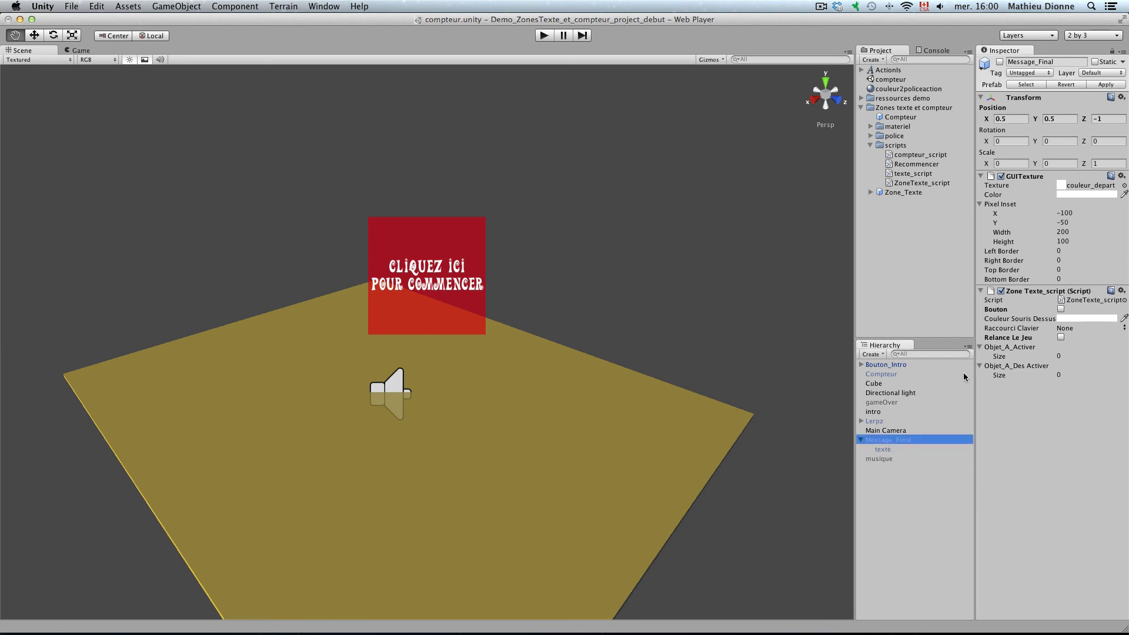
left_click(1000, 62)
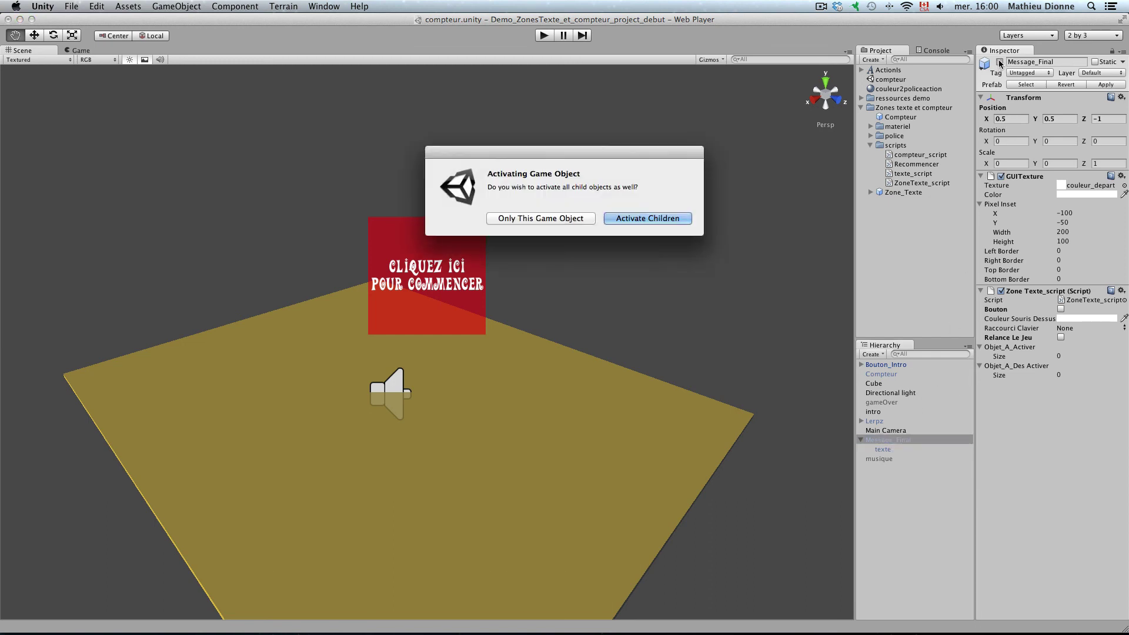
left_click(635, 219)
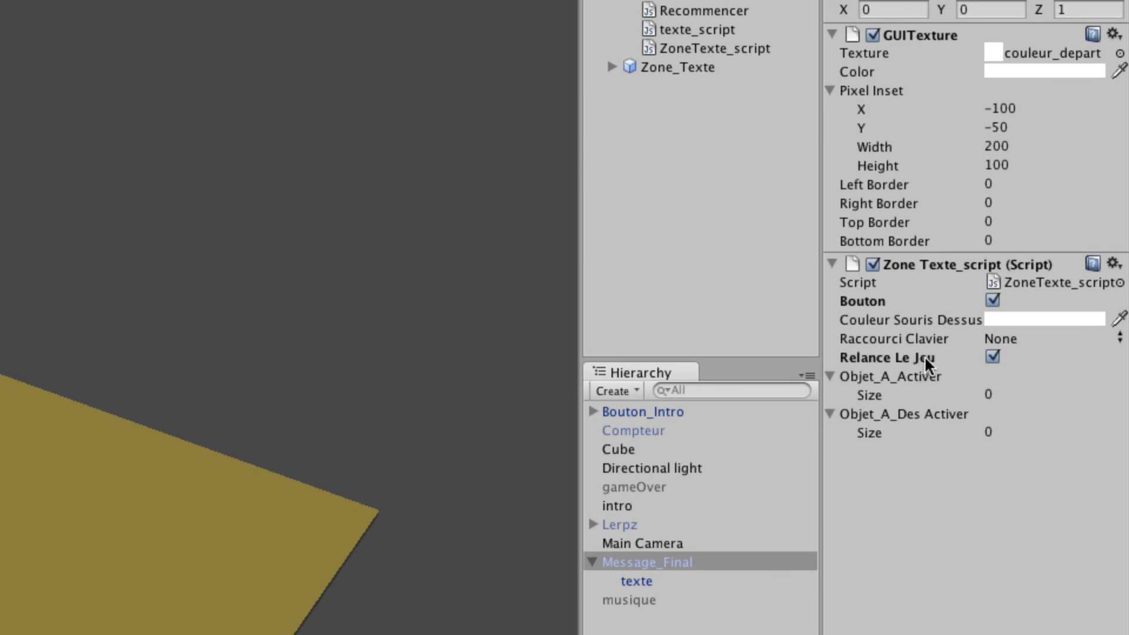
Set Message_Final's Raccourci Clavier to Space and deactivate the object together with its children
left_click(1010, 340)
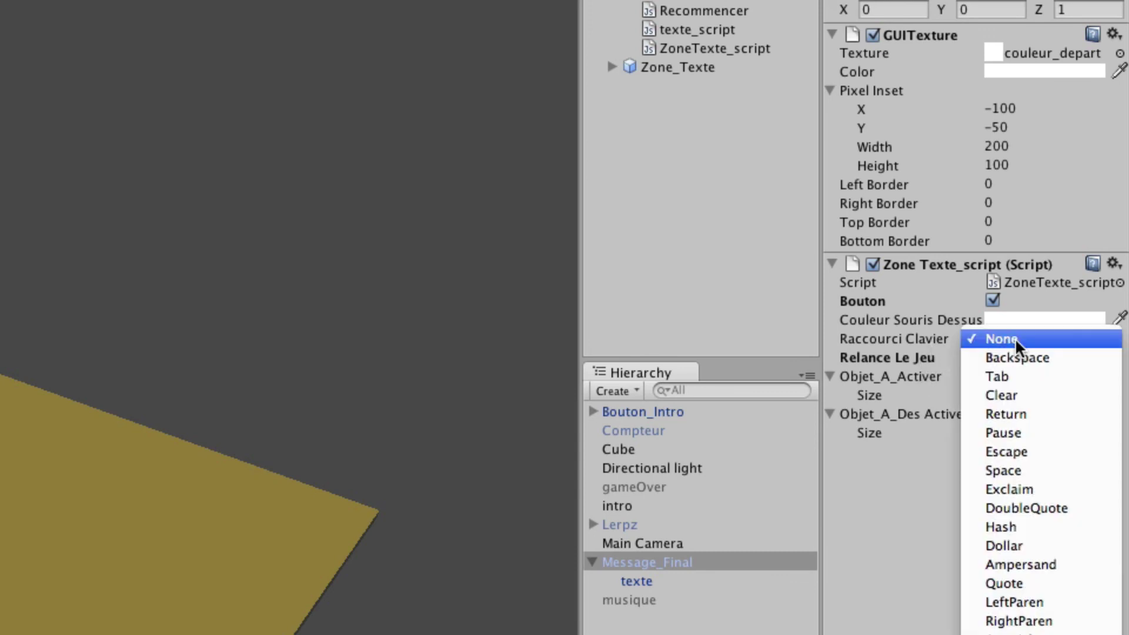
left_click(1011, 470)
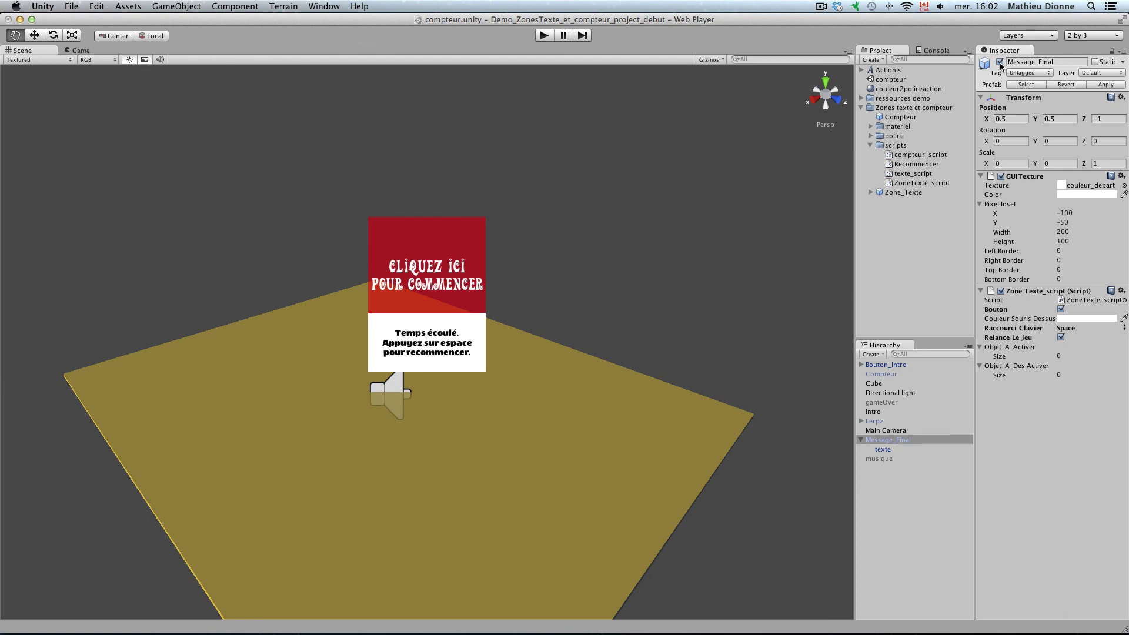
left_click(1000, 62)
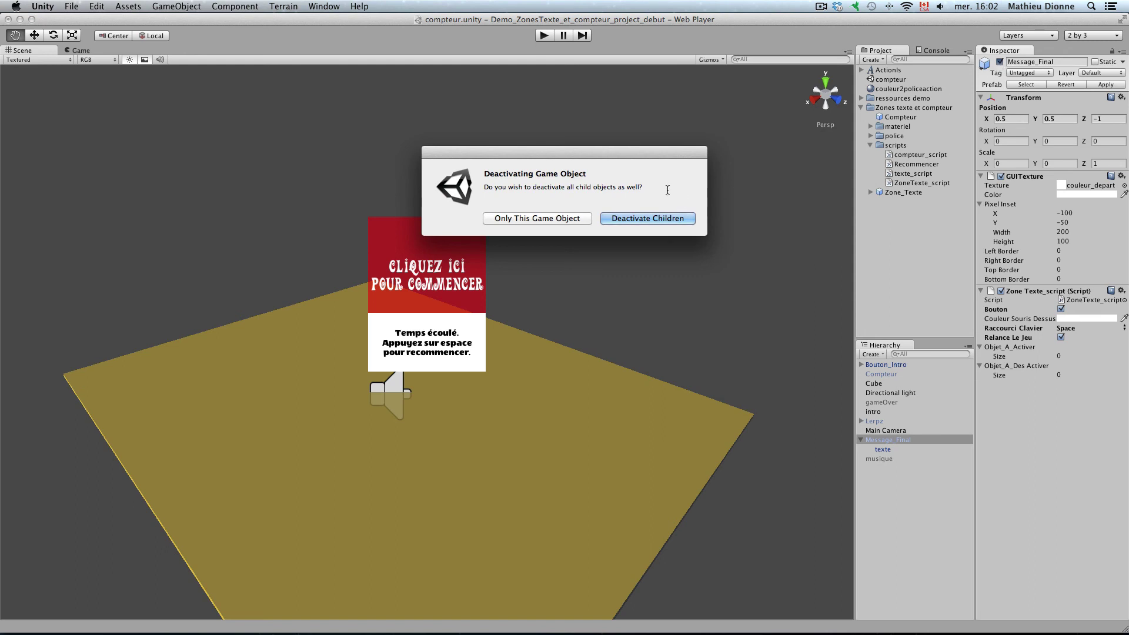
left_click(637, 217)
Test in play mode that selecting the final message restarts the game after the counter ends, and stop the game
key("super+p")
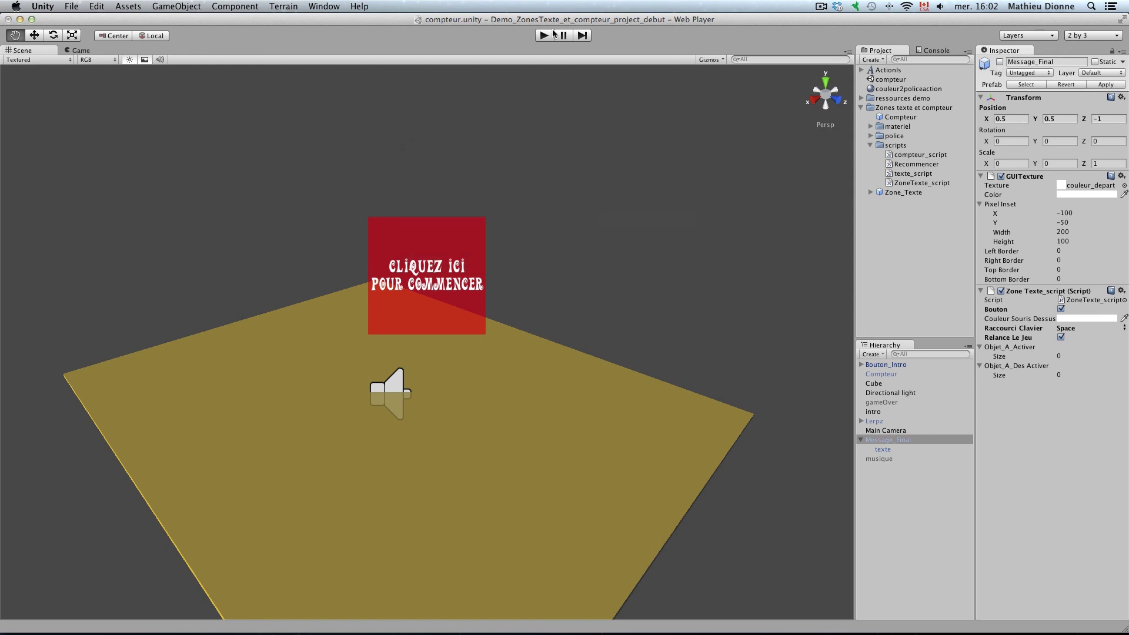
left_click(436, 301)
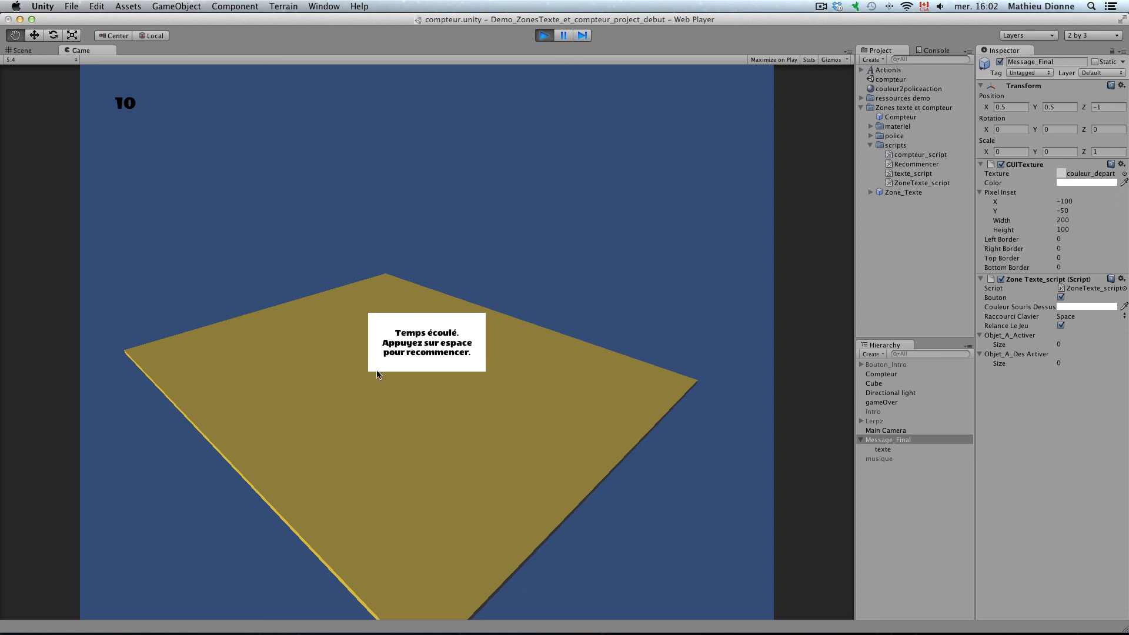
left_click(415, 344)
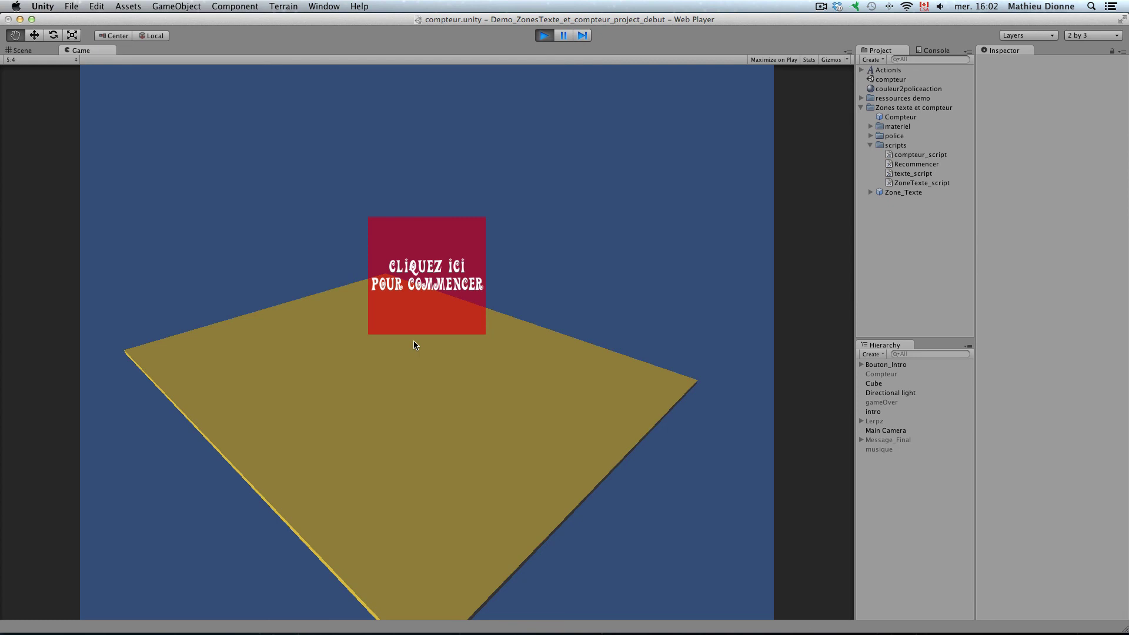
left_click(544, 35)
Review Compteur's object lists and disable the Bouton option of Message_Final
left_click(903, 441)
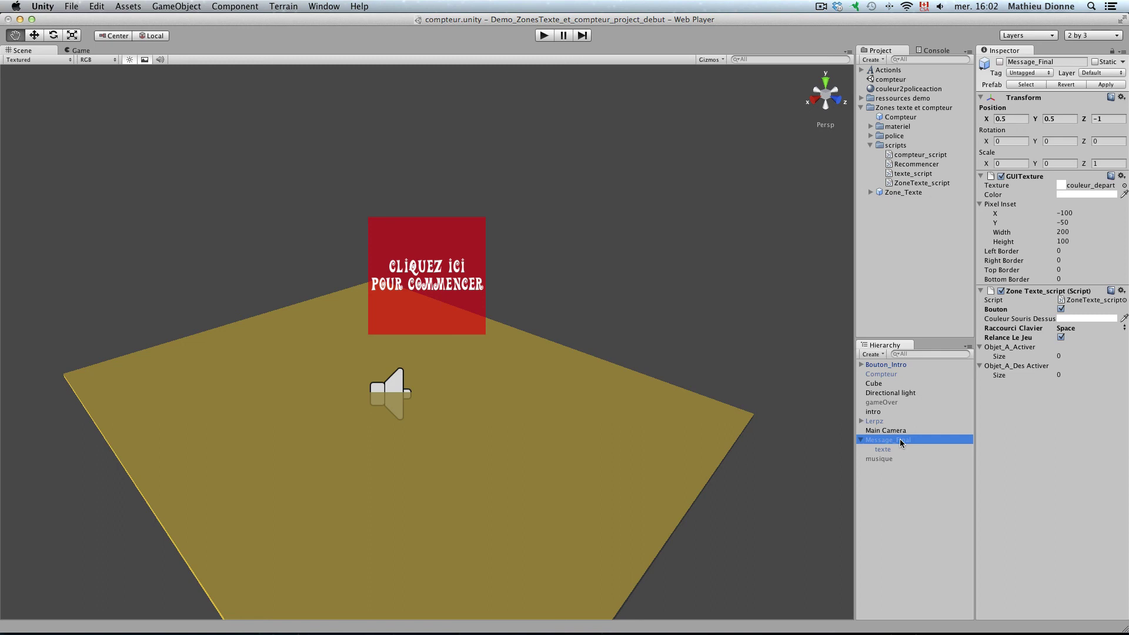
left_click(891, 374)
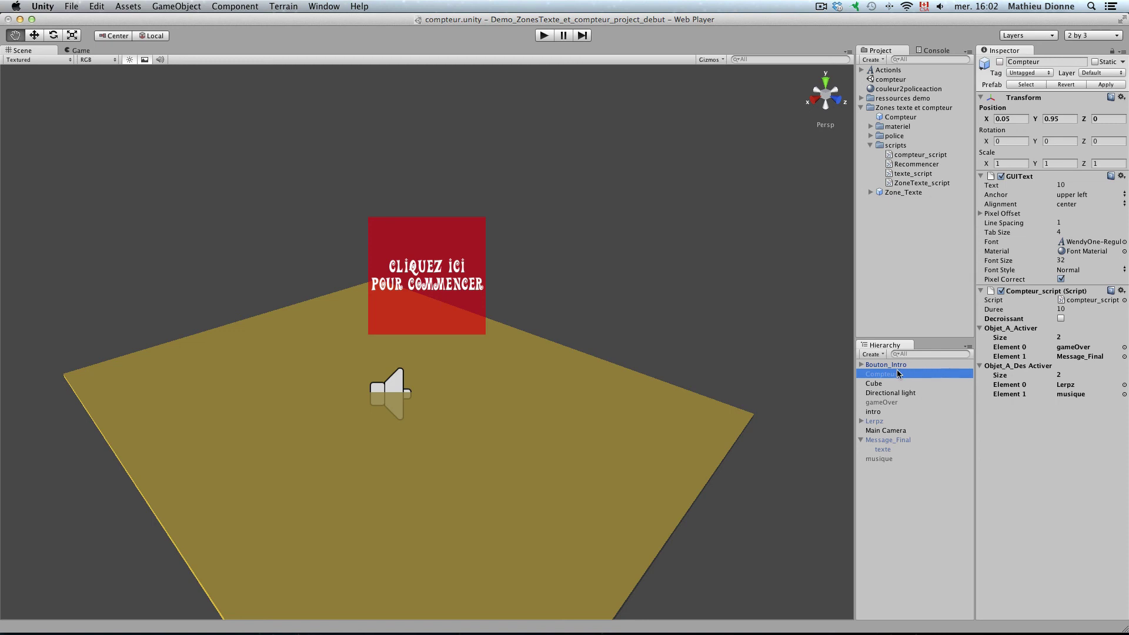
left_click_drag(897, 373, 1022, 366)
left_click(903, 440)
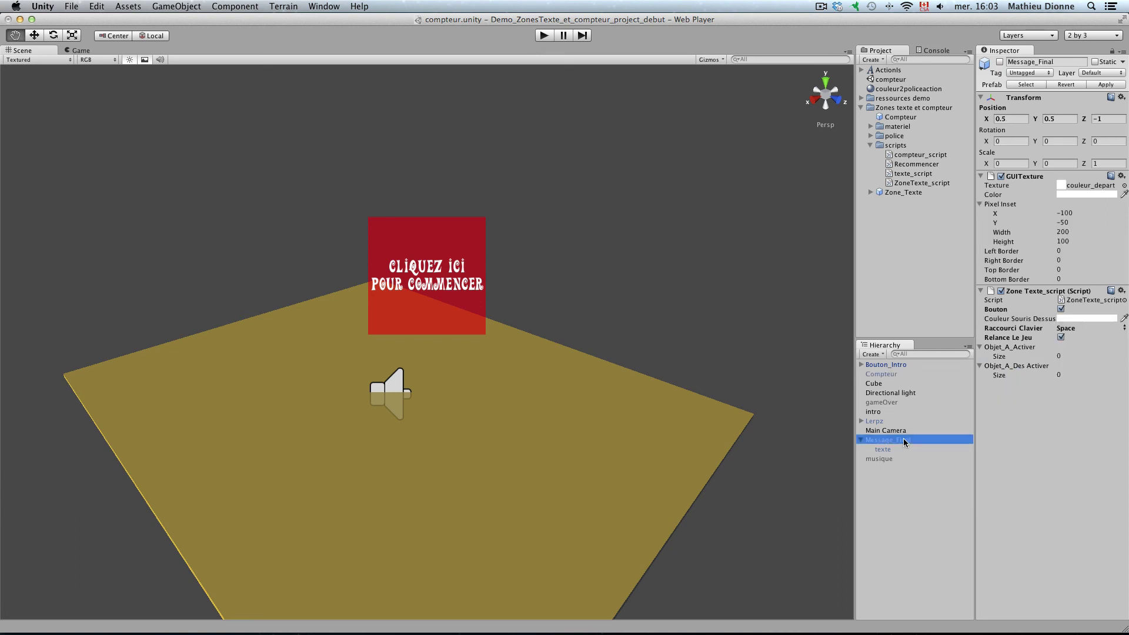
left_click(1060, 309)
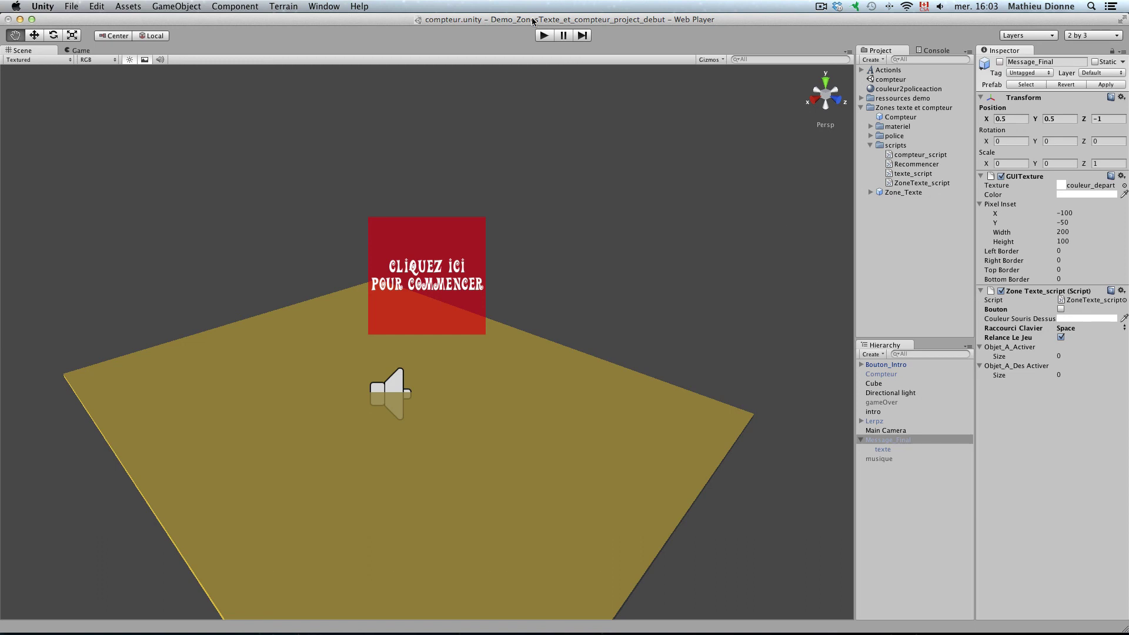
Test in play mode that the space key restarts the game from the final message, and stop the game
left_click(541, 36)
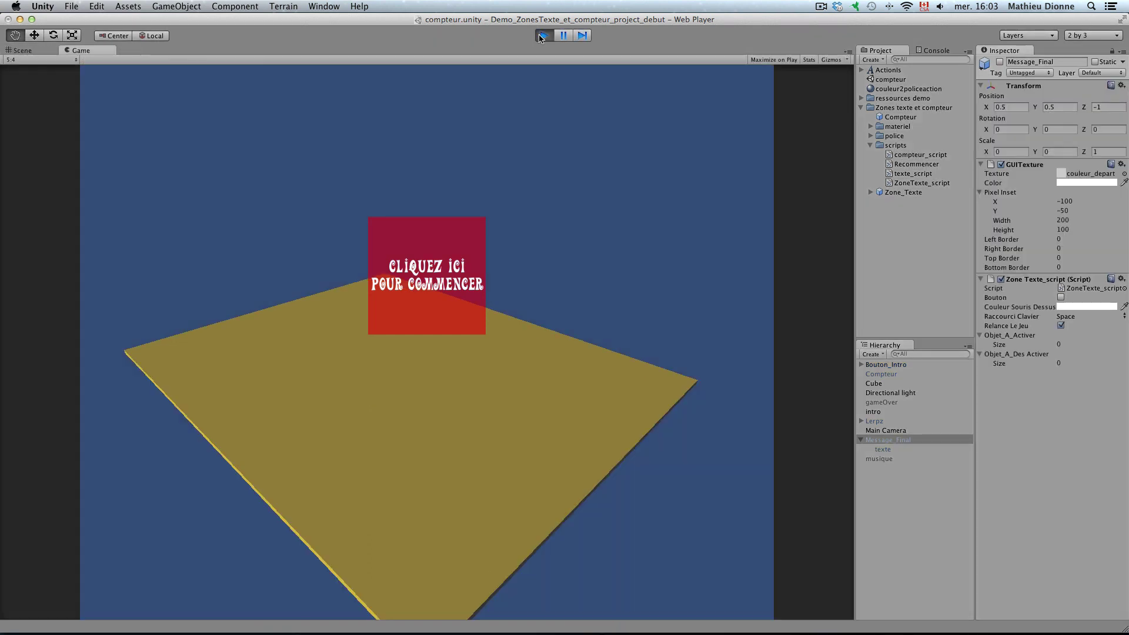
left_click(421, 314)
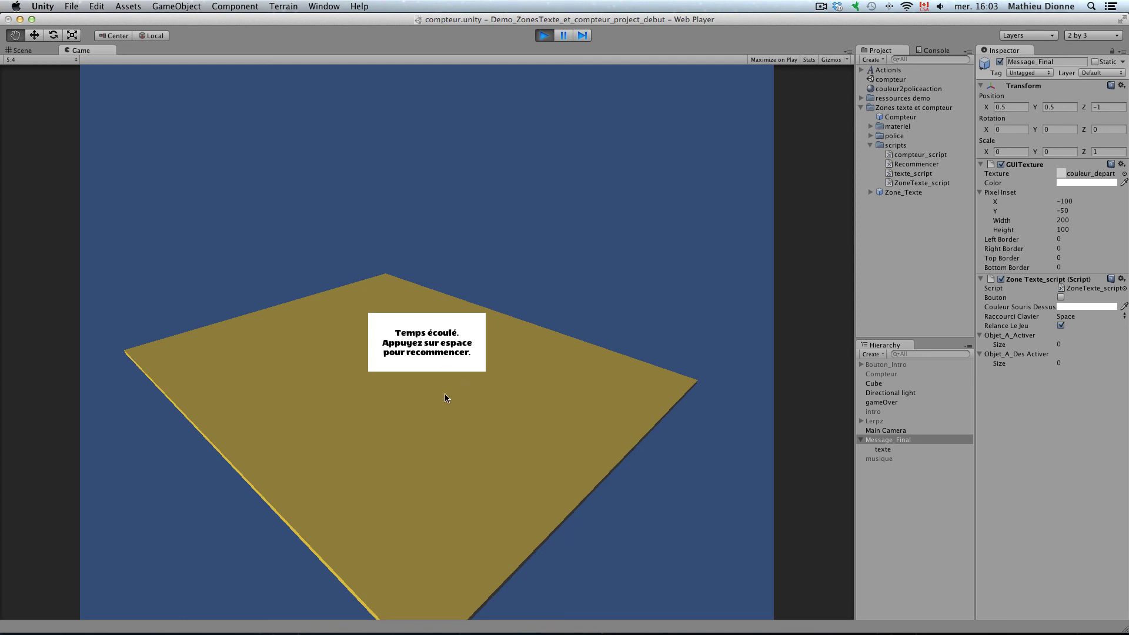
key("space")
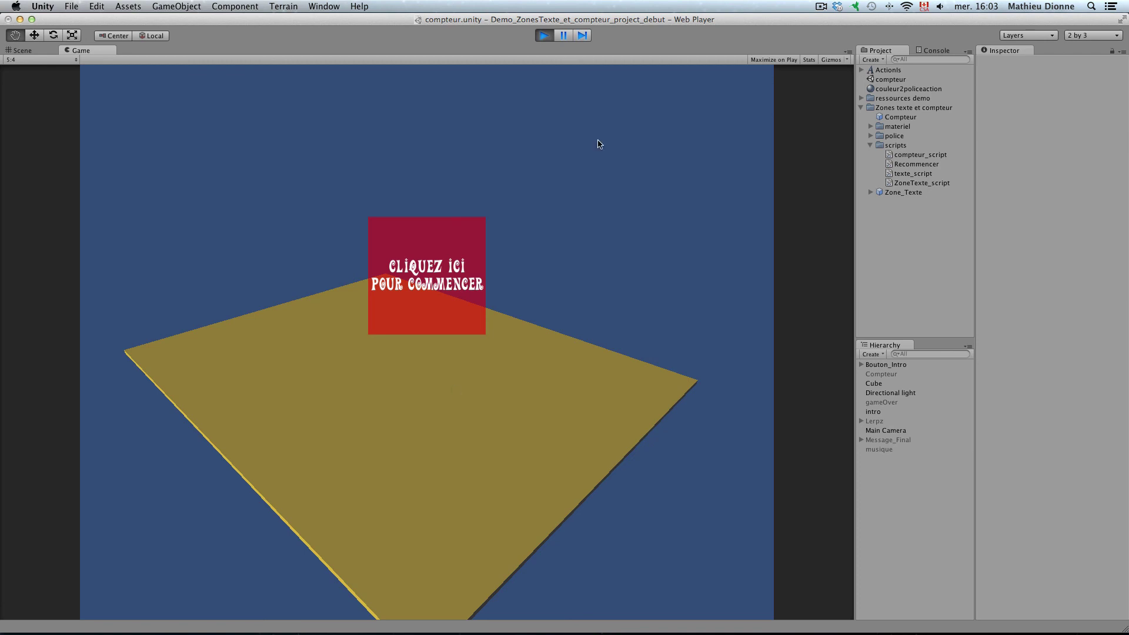
left_click(543, 35)
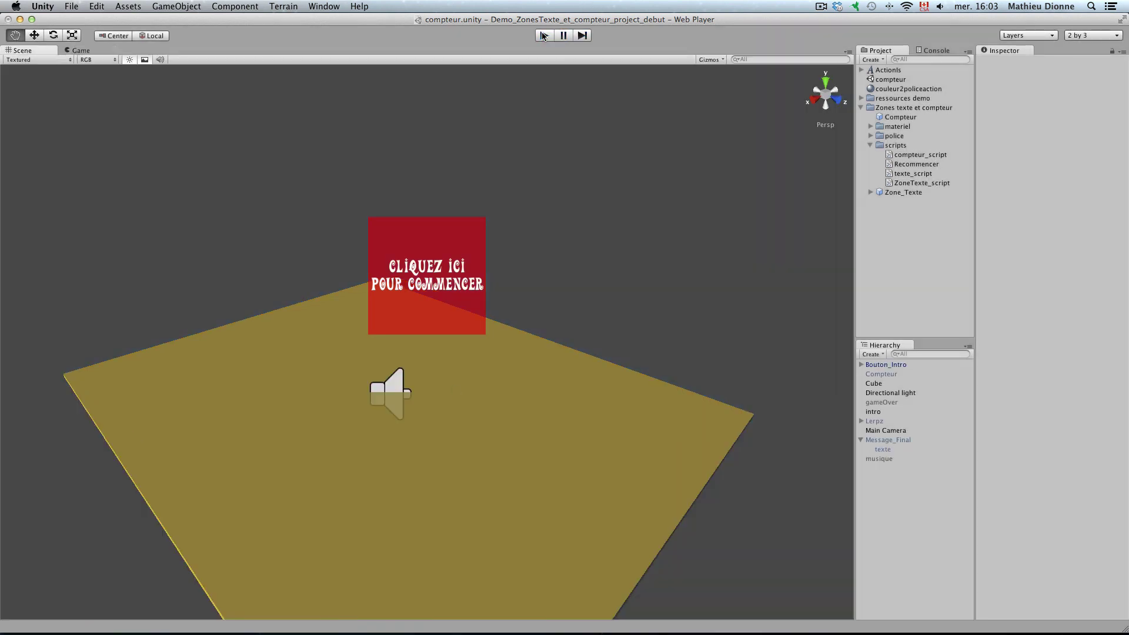